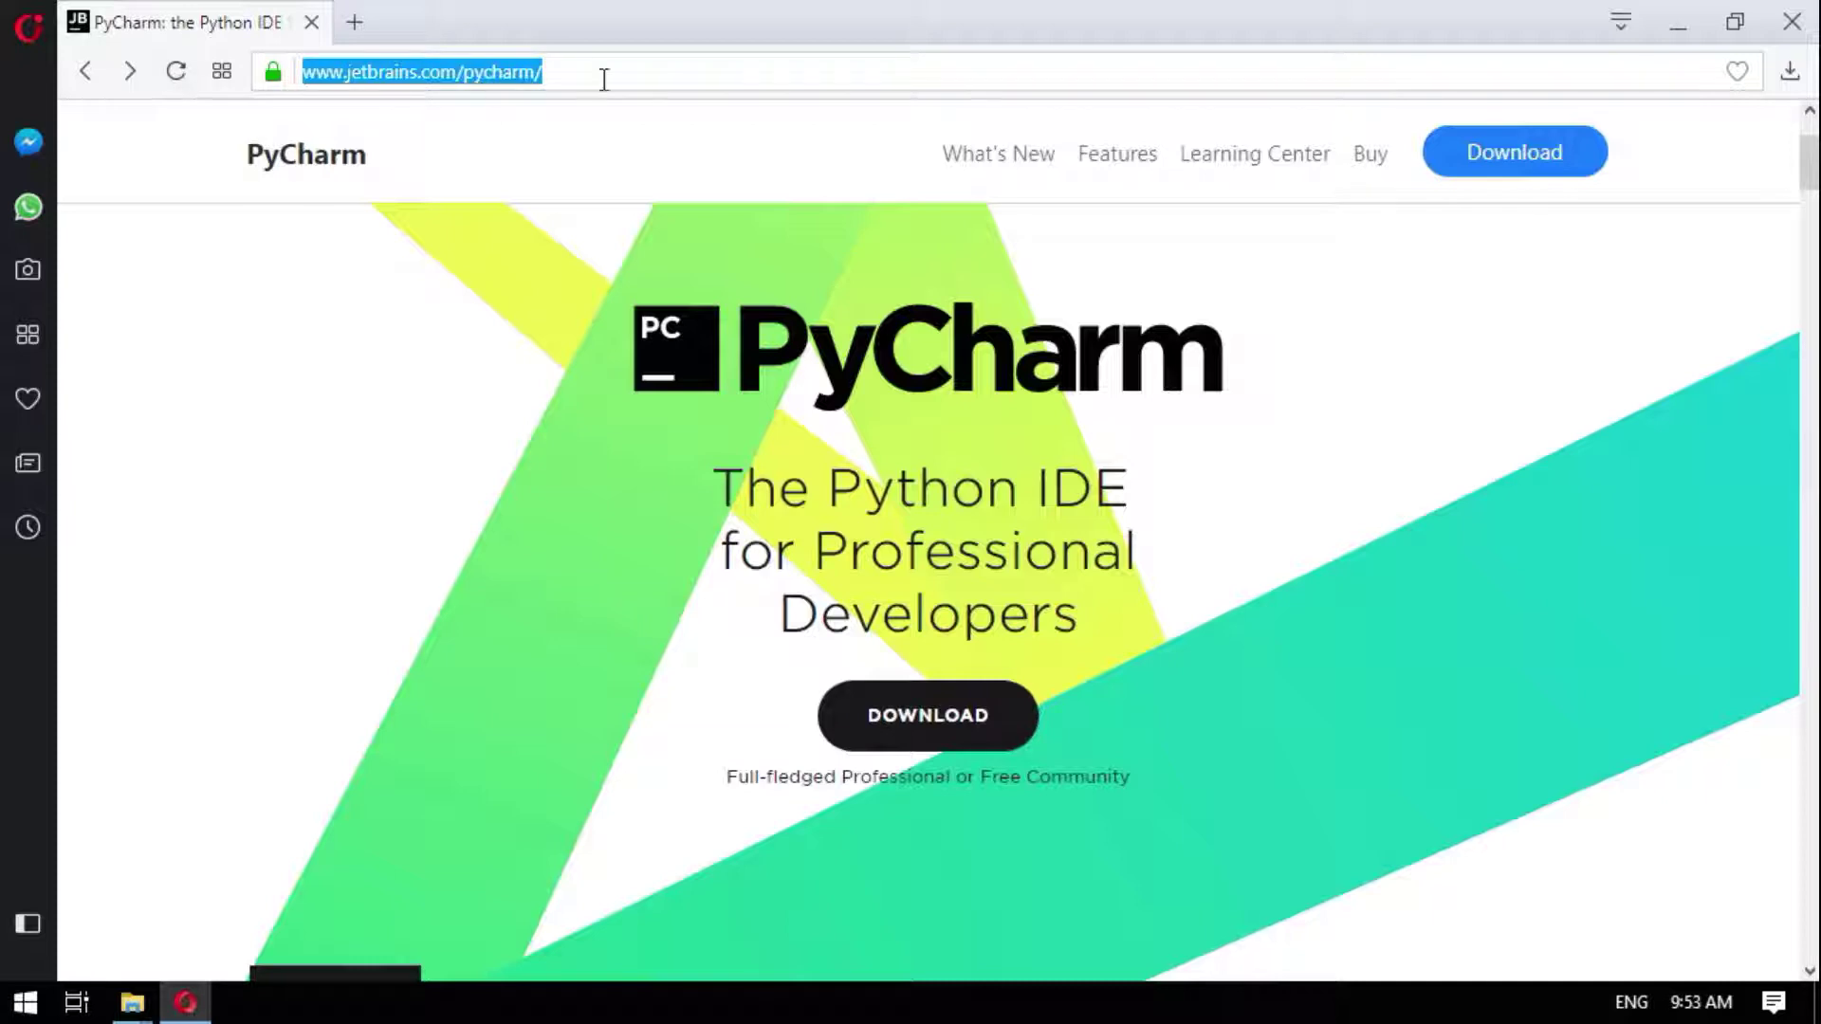
# Open the PyCharm download page from jetbrains.com/pycharm and compare the Community and Professional edition descriptions.
pyautogui.click(590, 76)
pyautogui.hotkey('ctrl', 'a')
pyautogui.click(594, 78)
pyautogui.hotkey('ctrl', 'a')
pyautogui.click(661, 567)
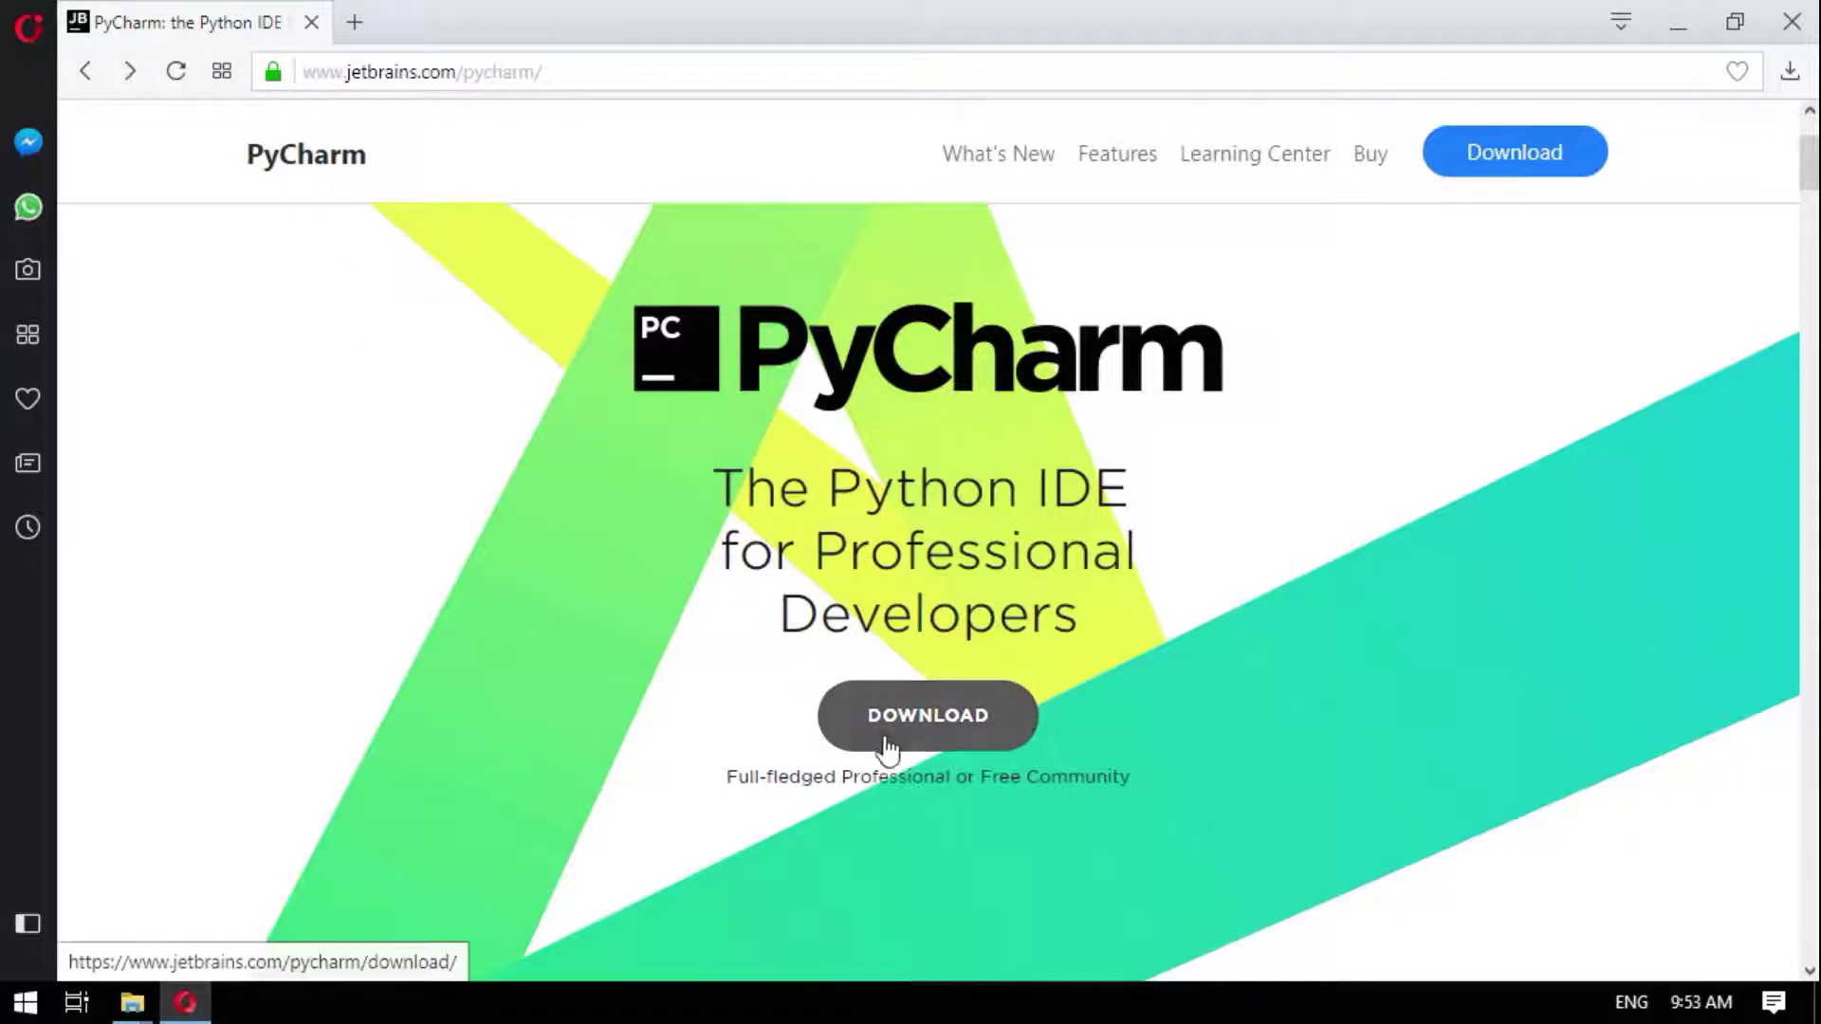
pyautogui.click(940, 744)
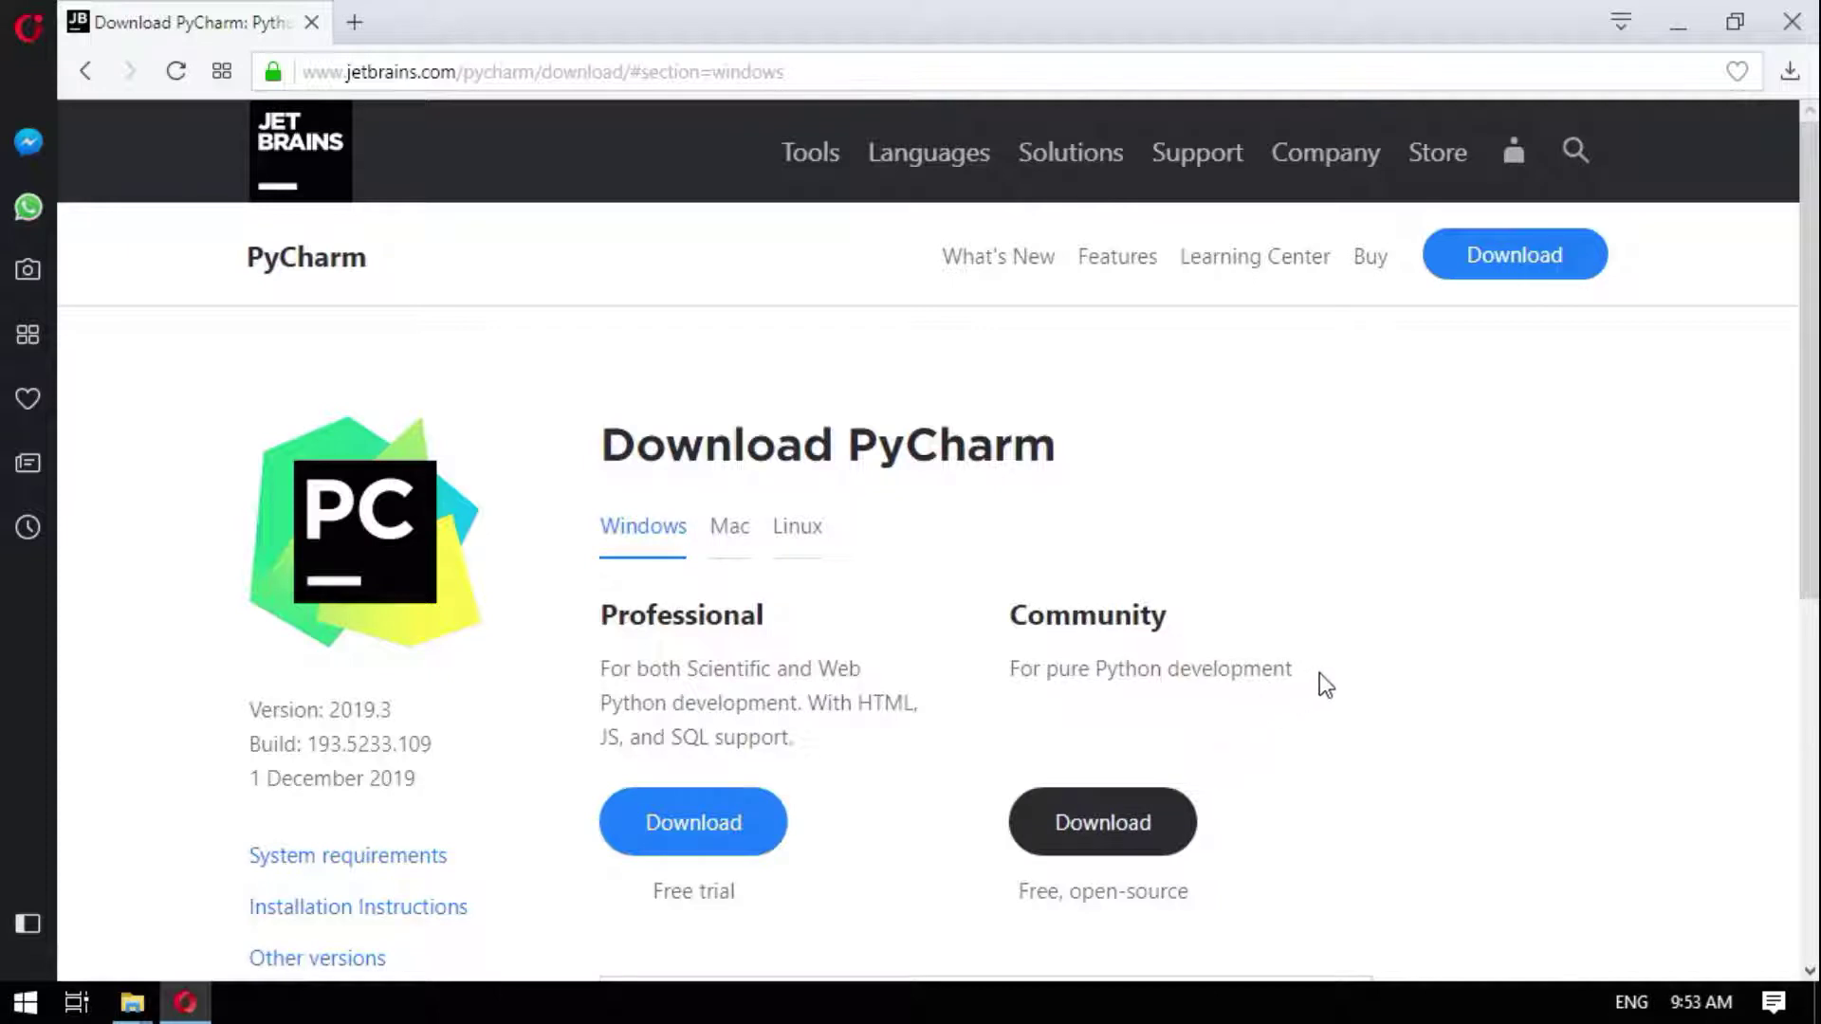
pyautogui.moveTo(1319, 675); pyautogui.dragTo(1004, 667)
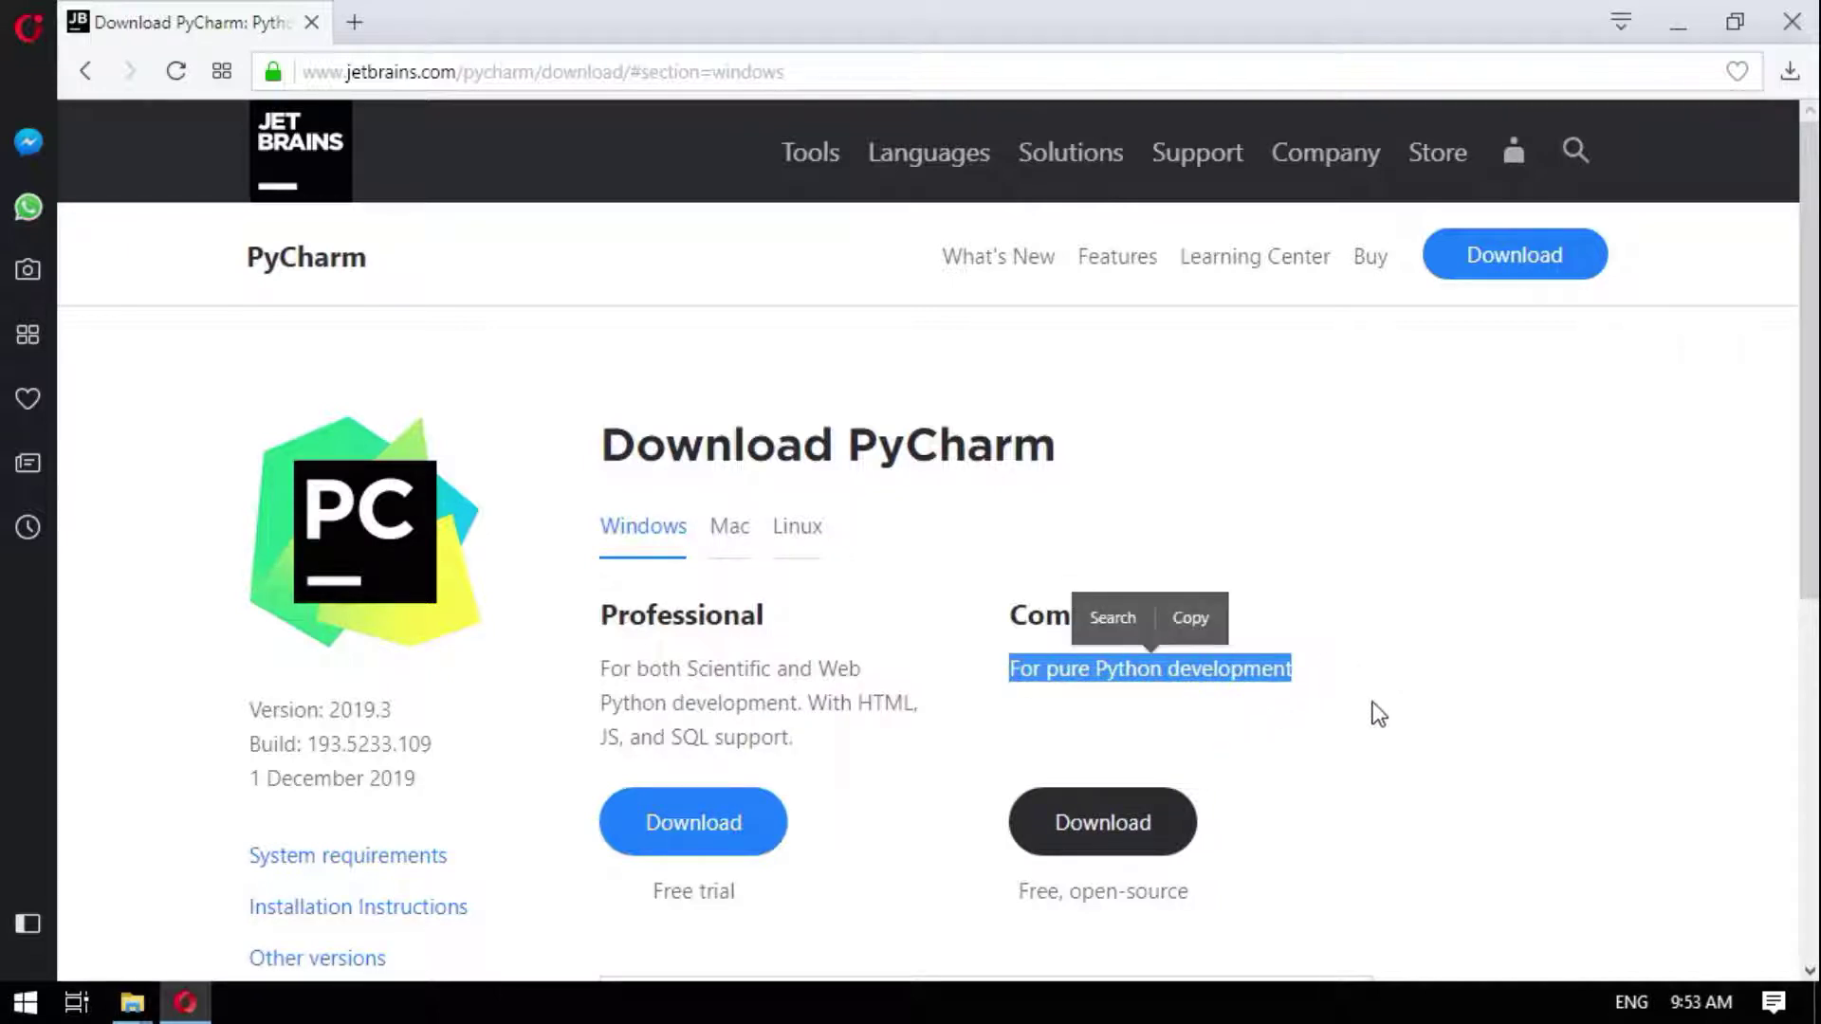
pyautogui.click(1368, 778)
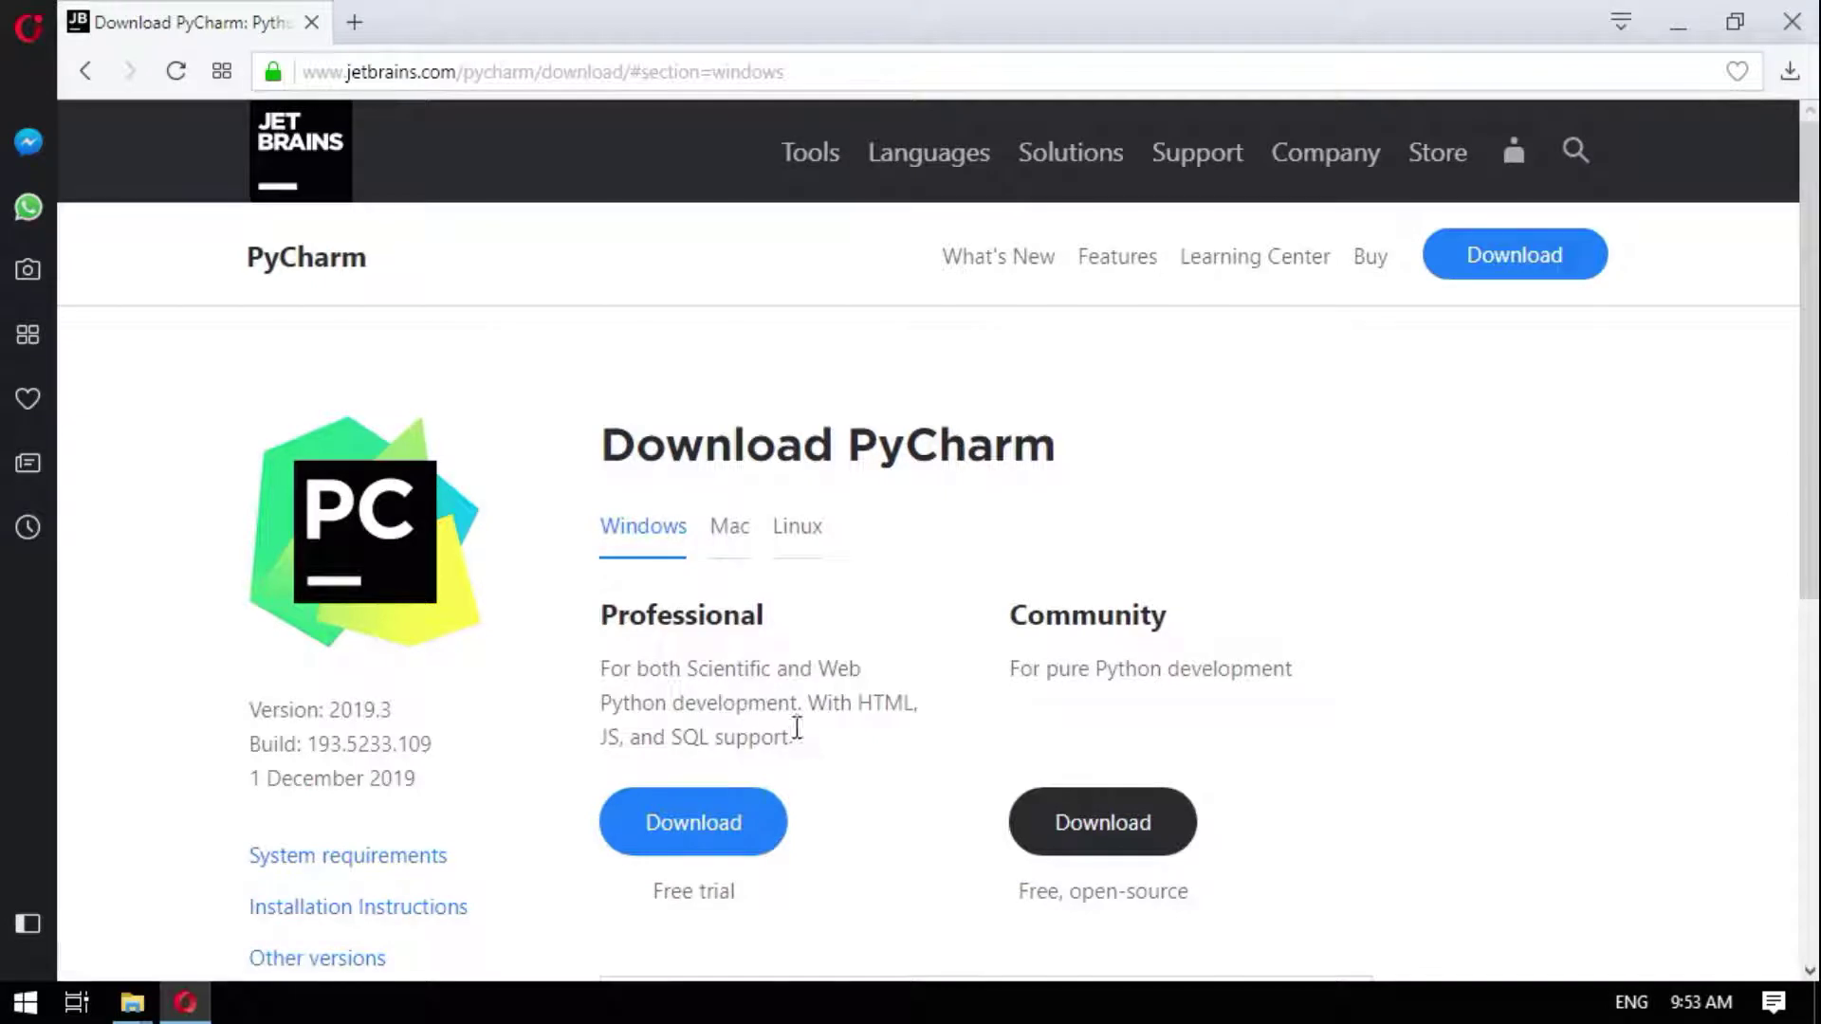
pyautogui.moveTo(793, 738); pyautogui.dragTo(599, 662)
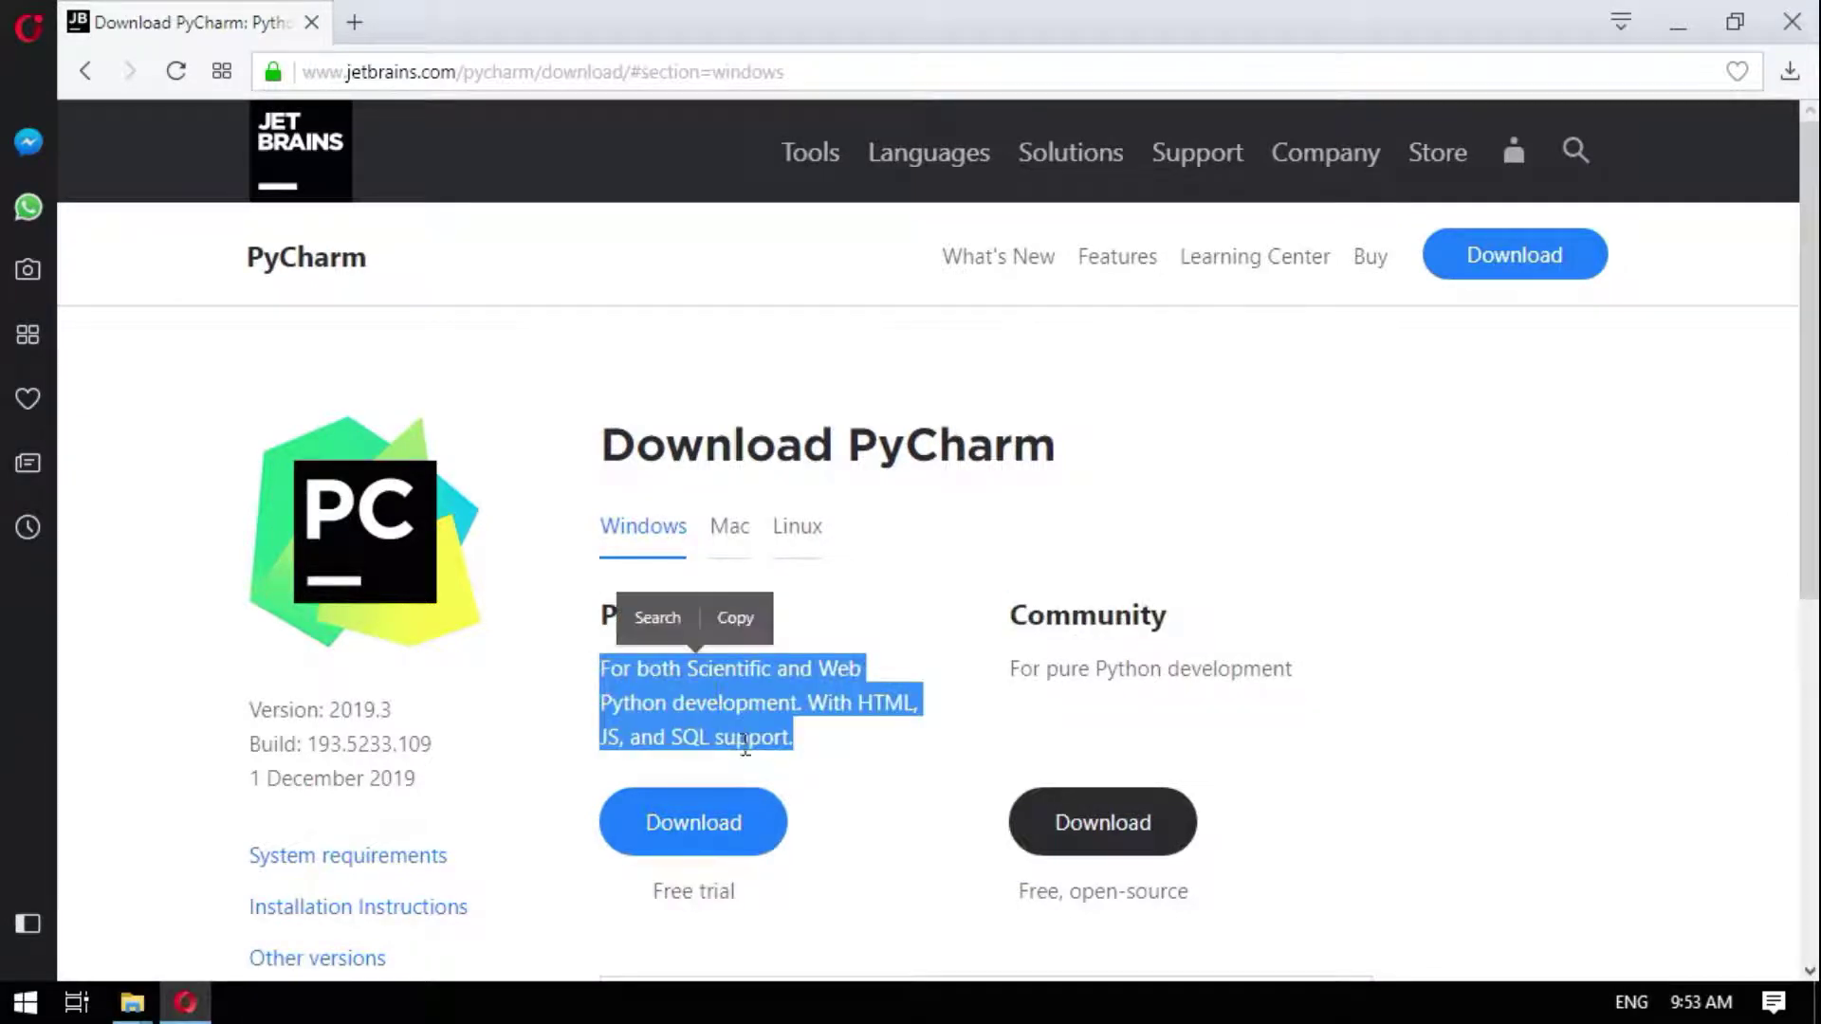
pyautogui.click(817, 751)
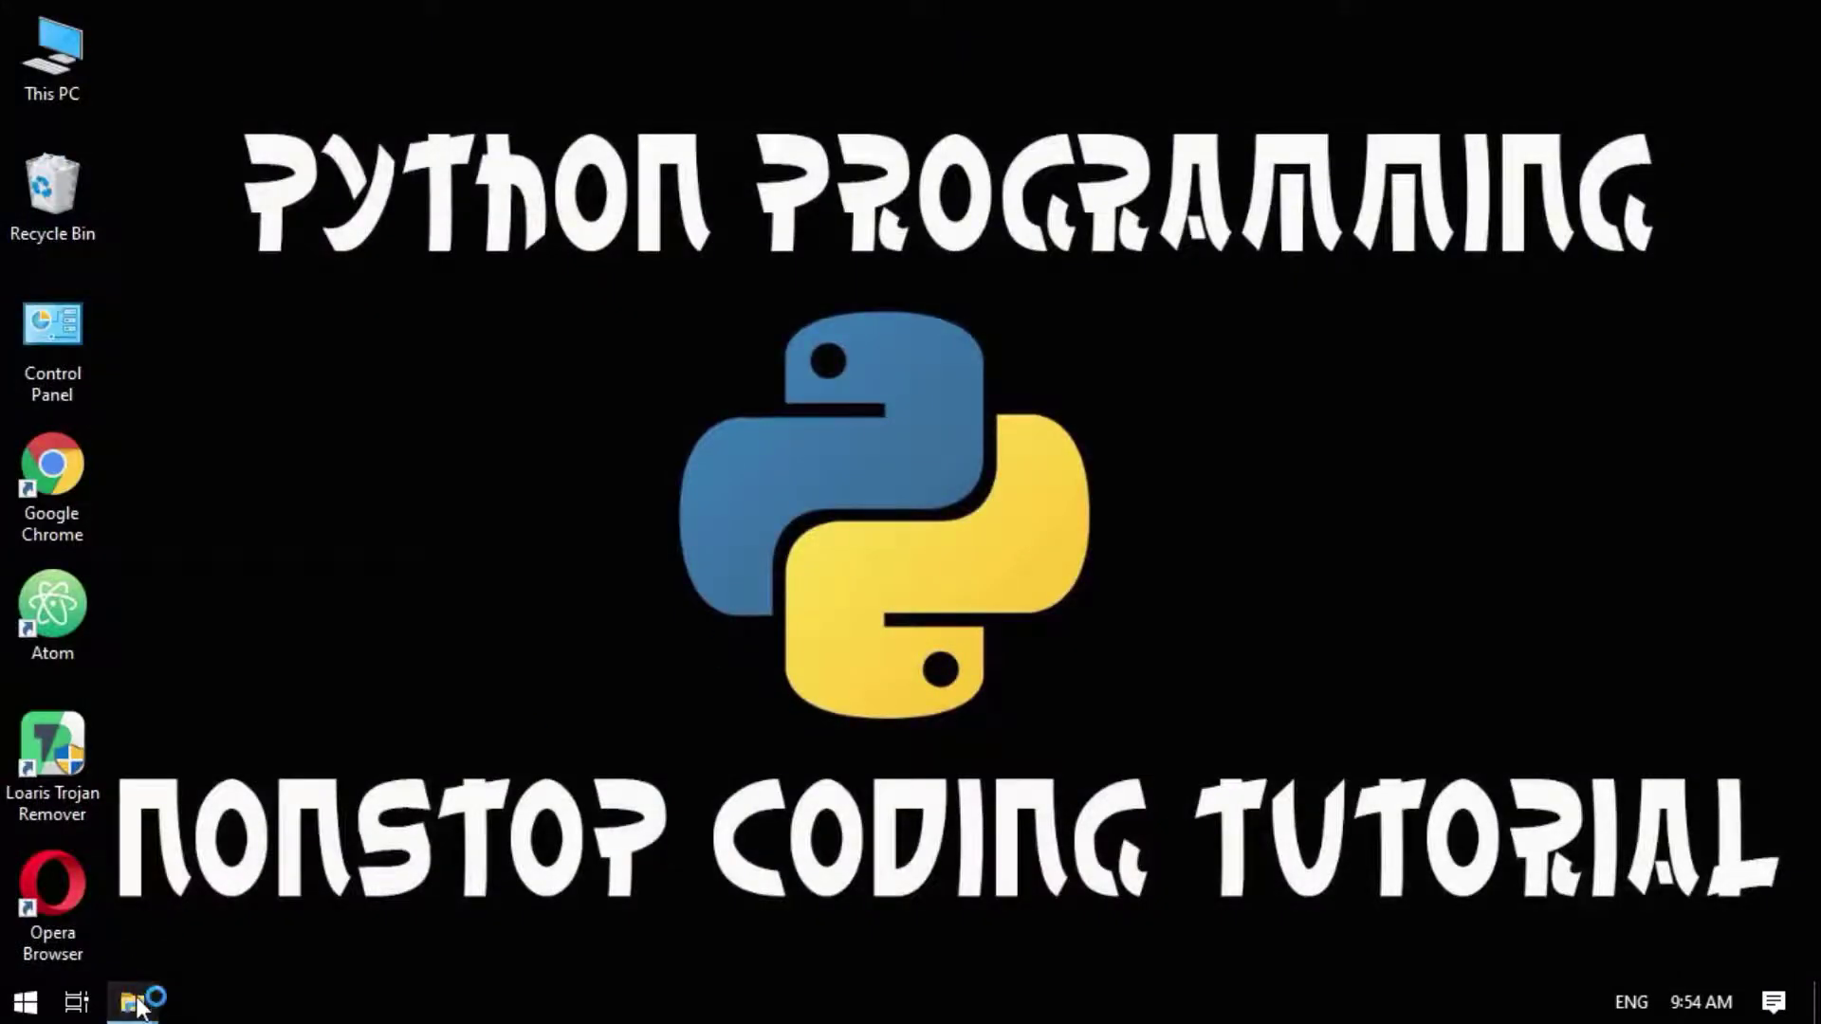
# Run the pycharm-professional-2019.2.3 installer from the Downloads folder and allow it to make changes to the device.
pyautogui.click(137, 1005)
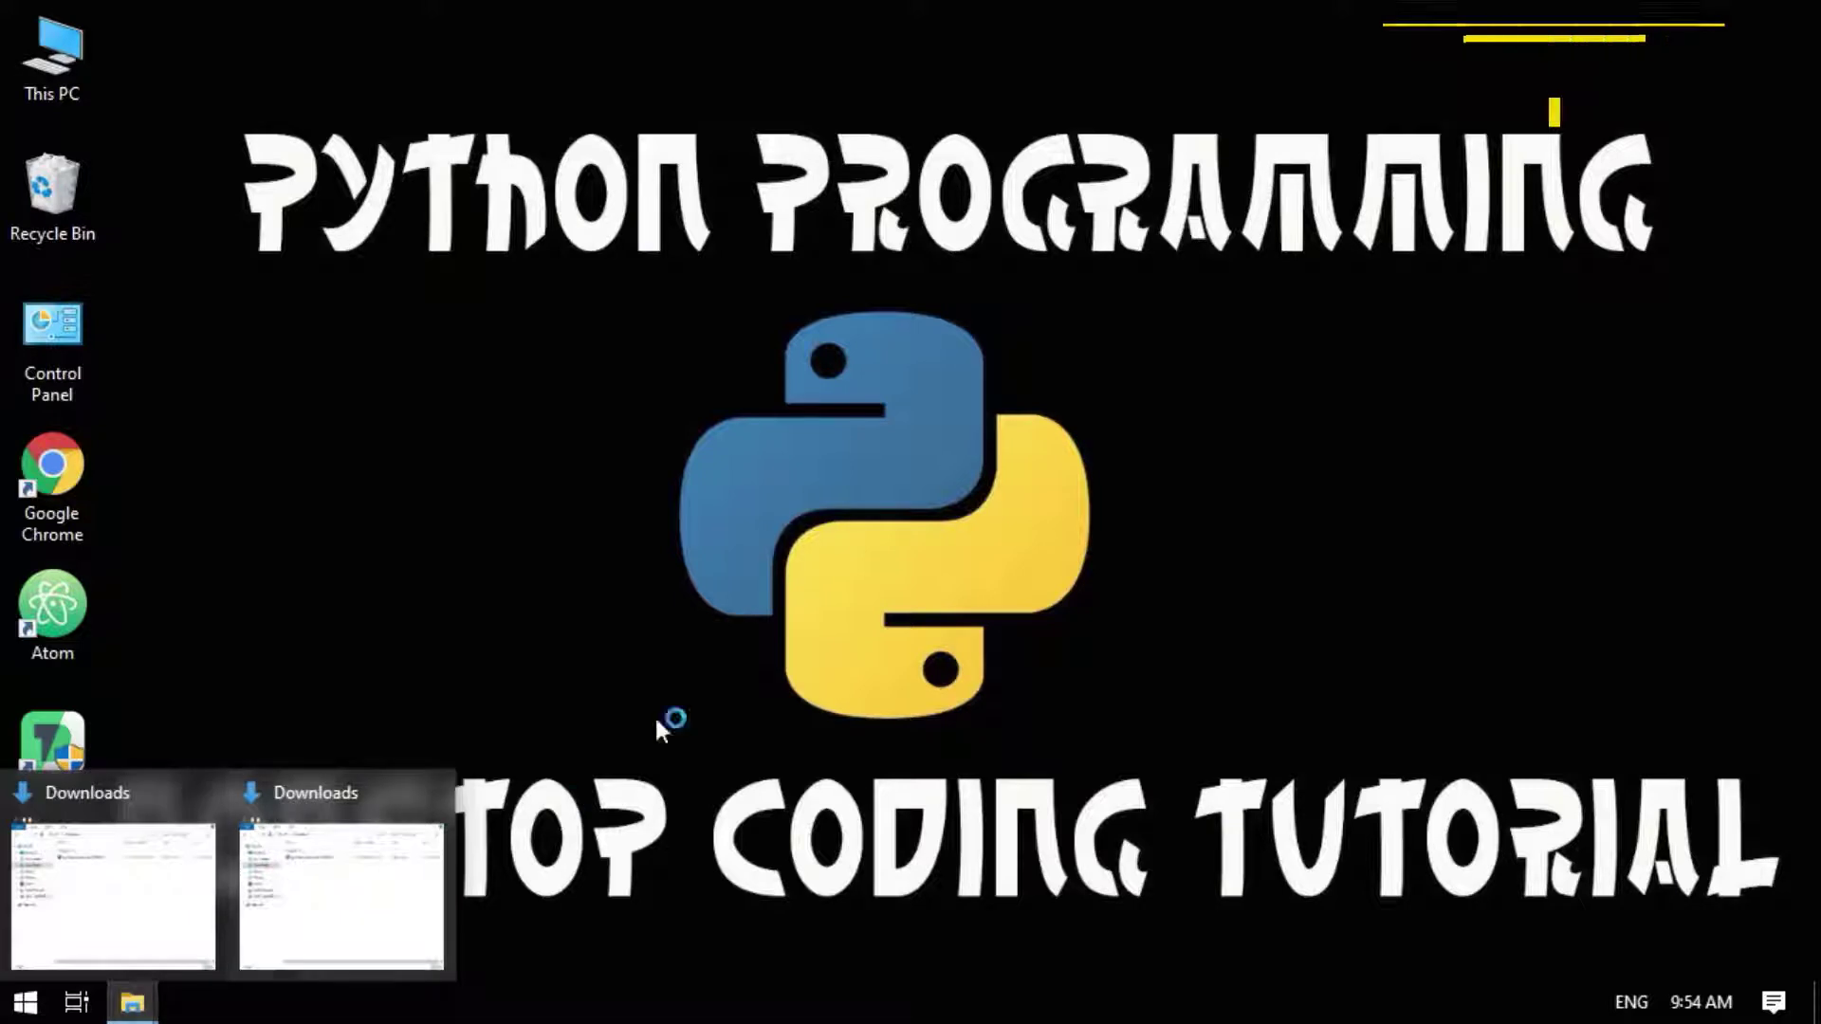
pyautogui.click(323, 898)
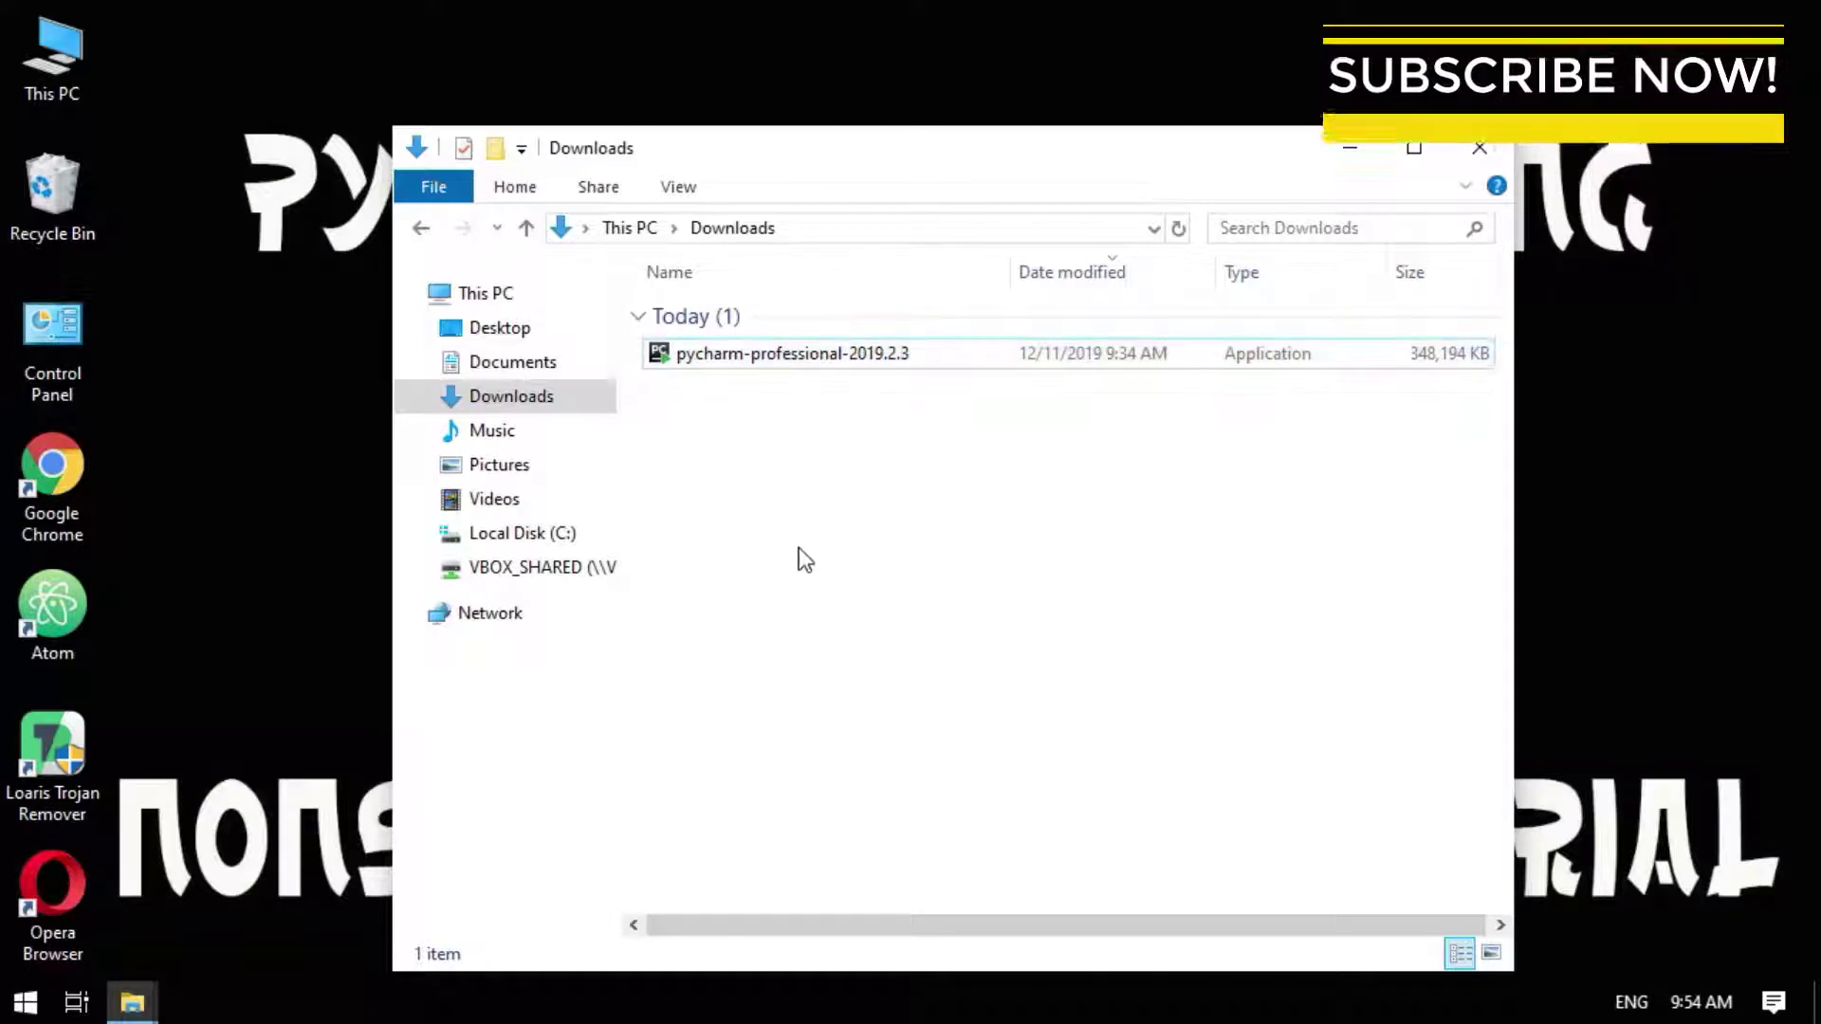
pyautogui.click(801, 359)
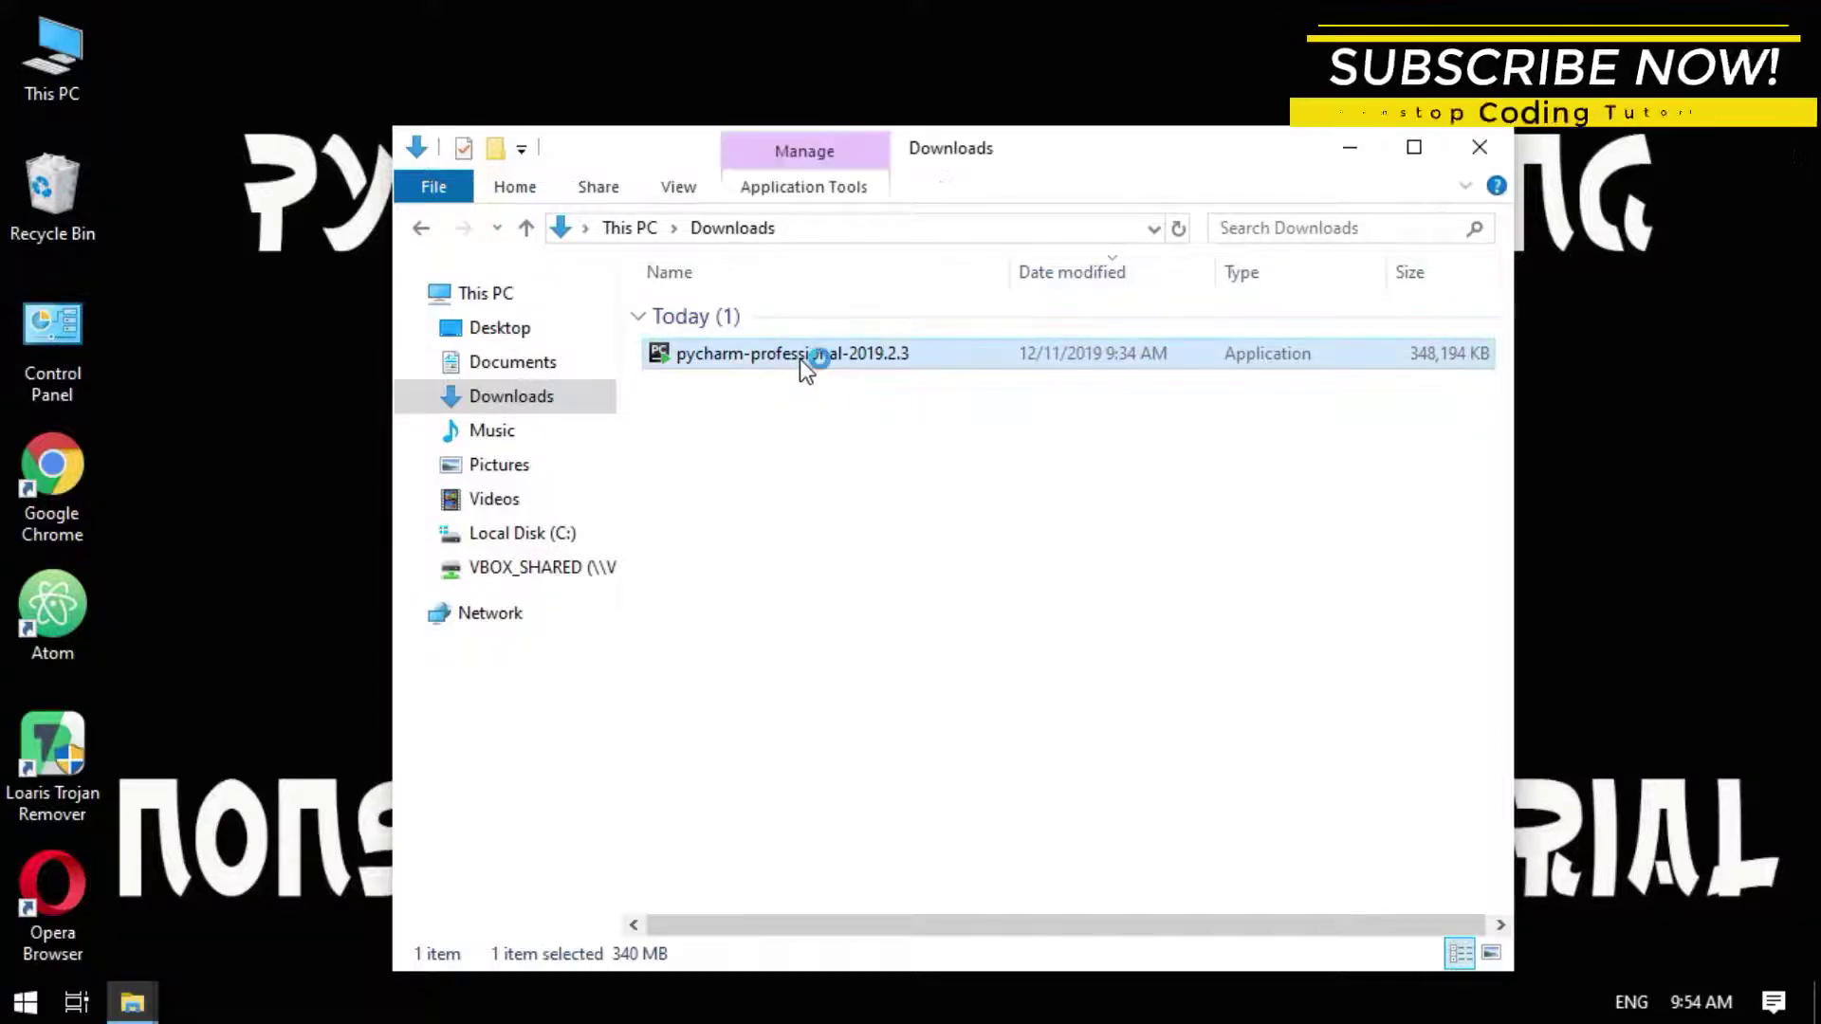
pyautogui.click(1339, 150)
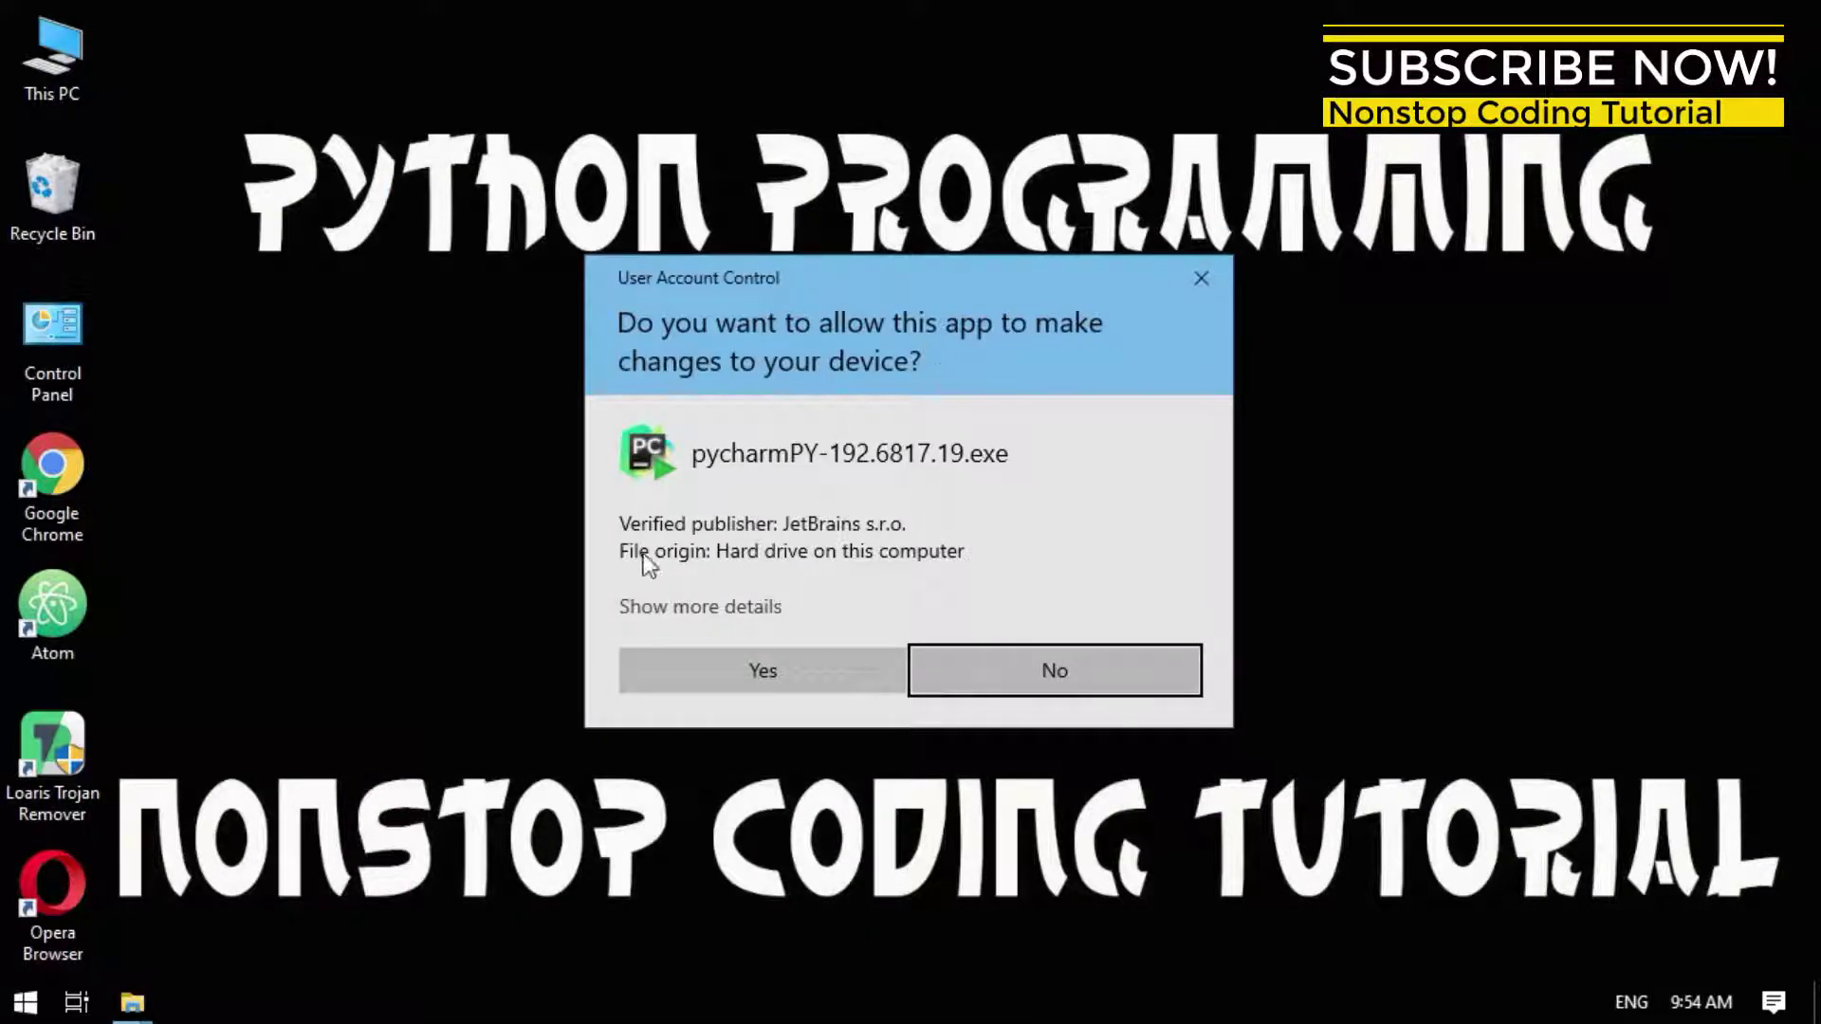
pyautogui.click(702, 670)
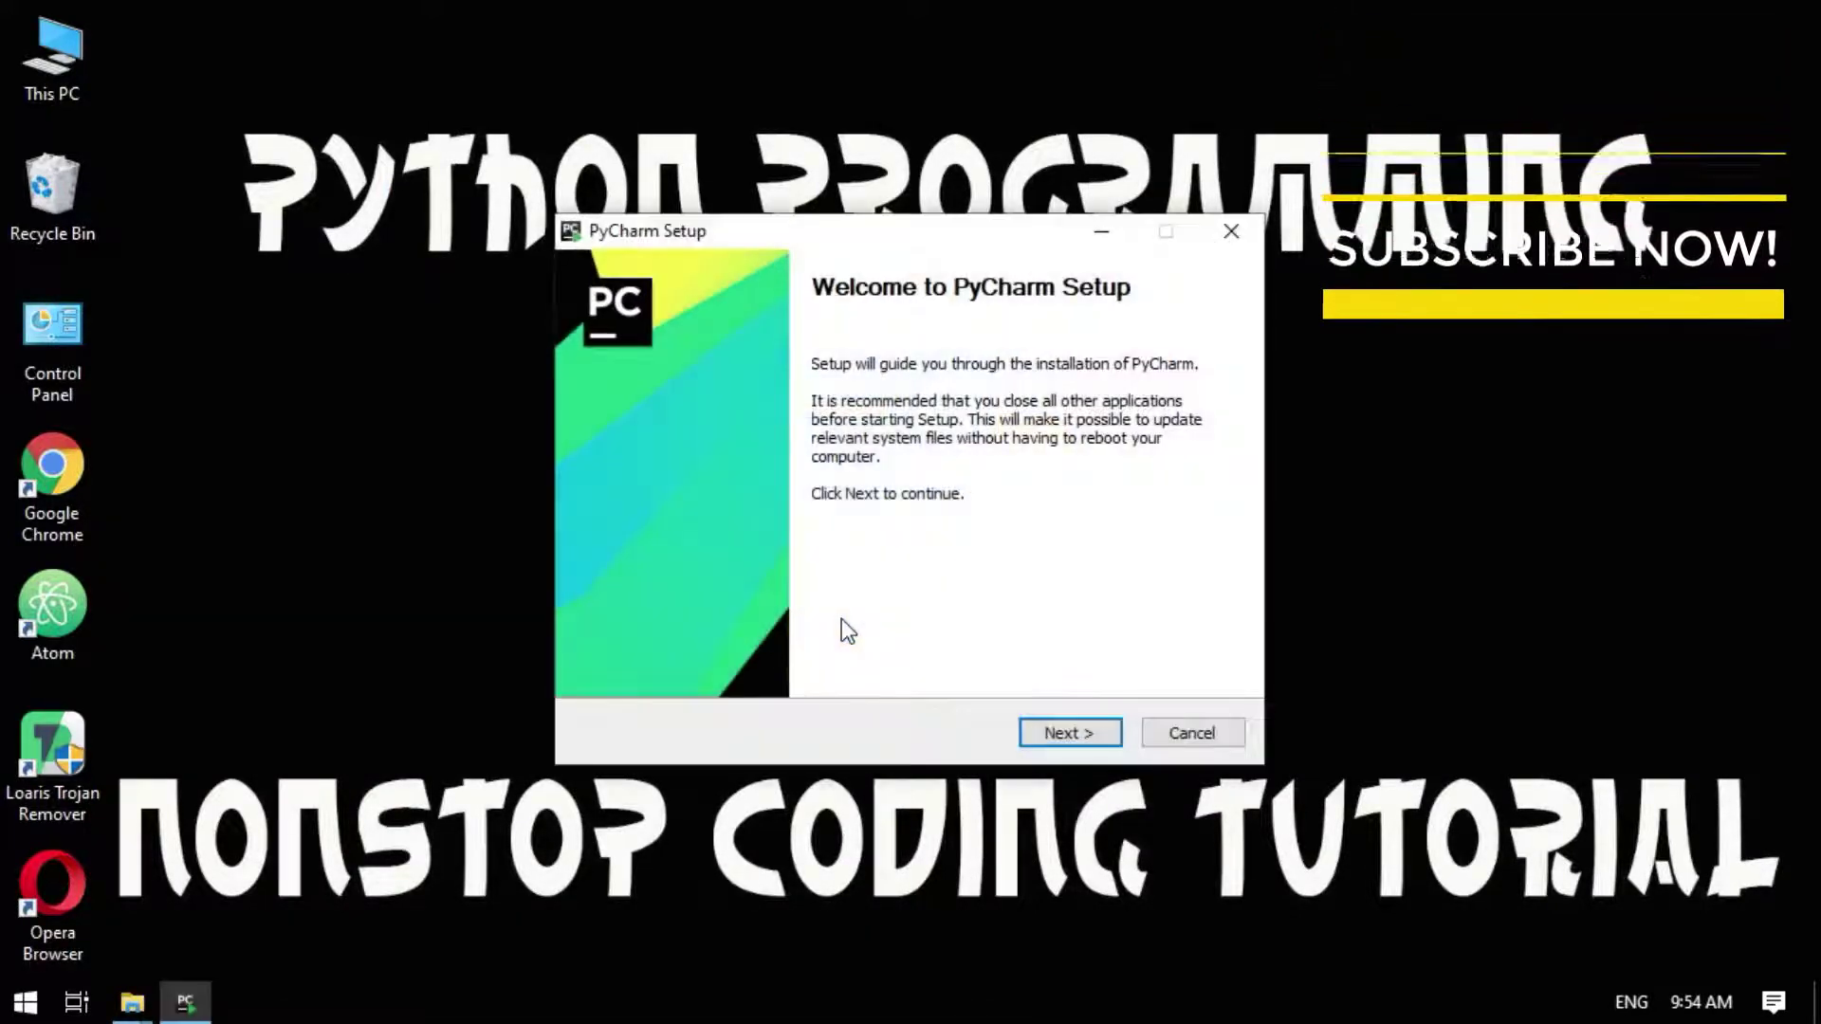
# Keep the default install folder and enable the 64-bit launcher shortcut, "Open Folder as Project", the .py association and adding launchers to the PATH.
pyautogui.click(1066, 729)
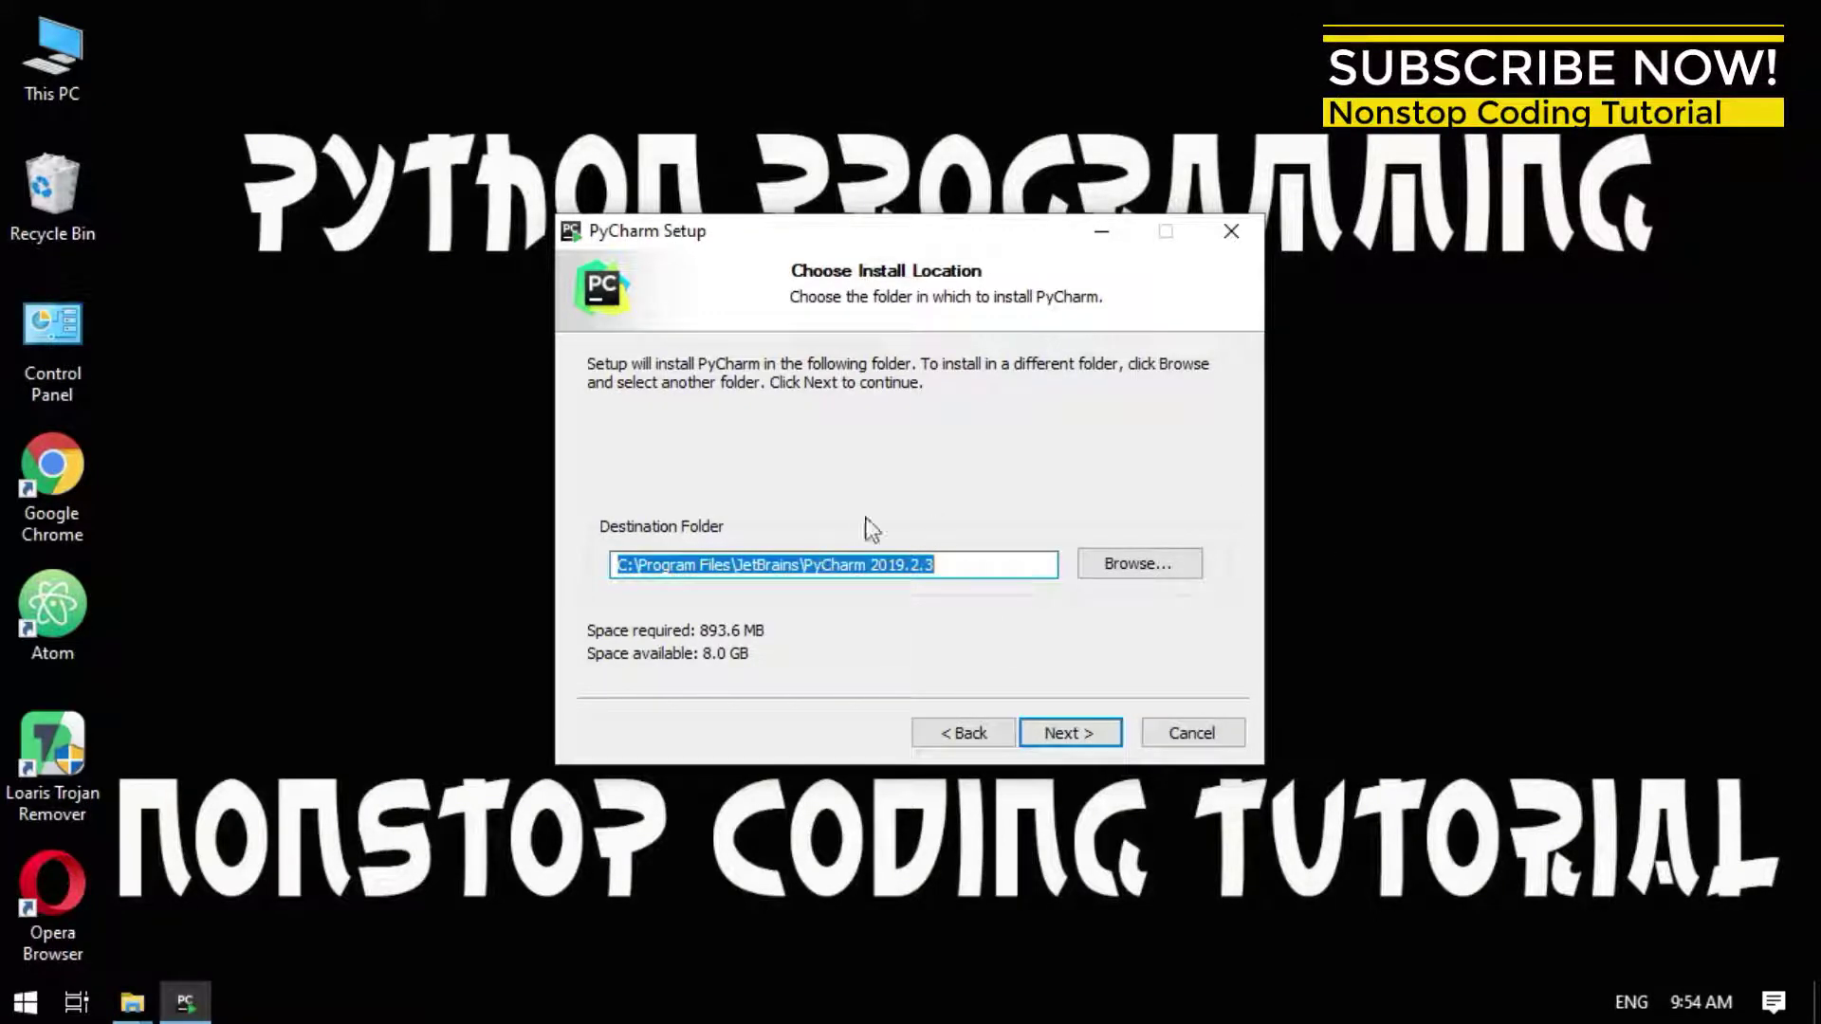
pyautogui.click(1065, 735)
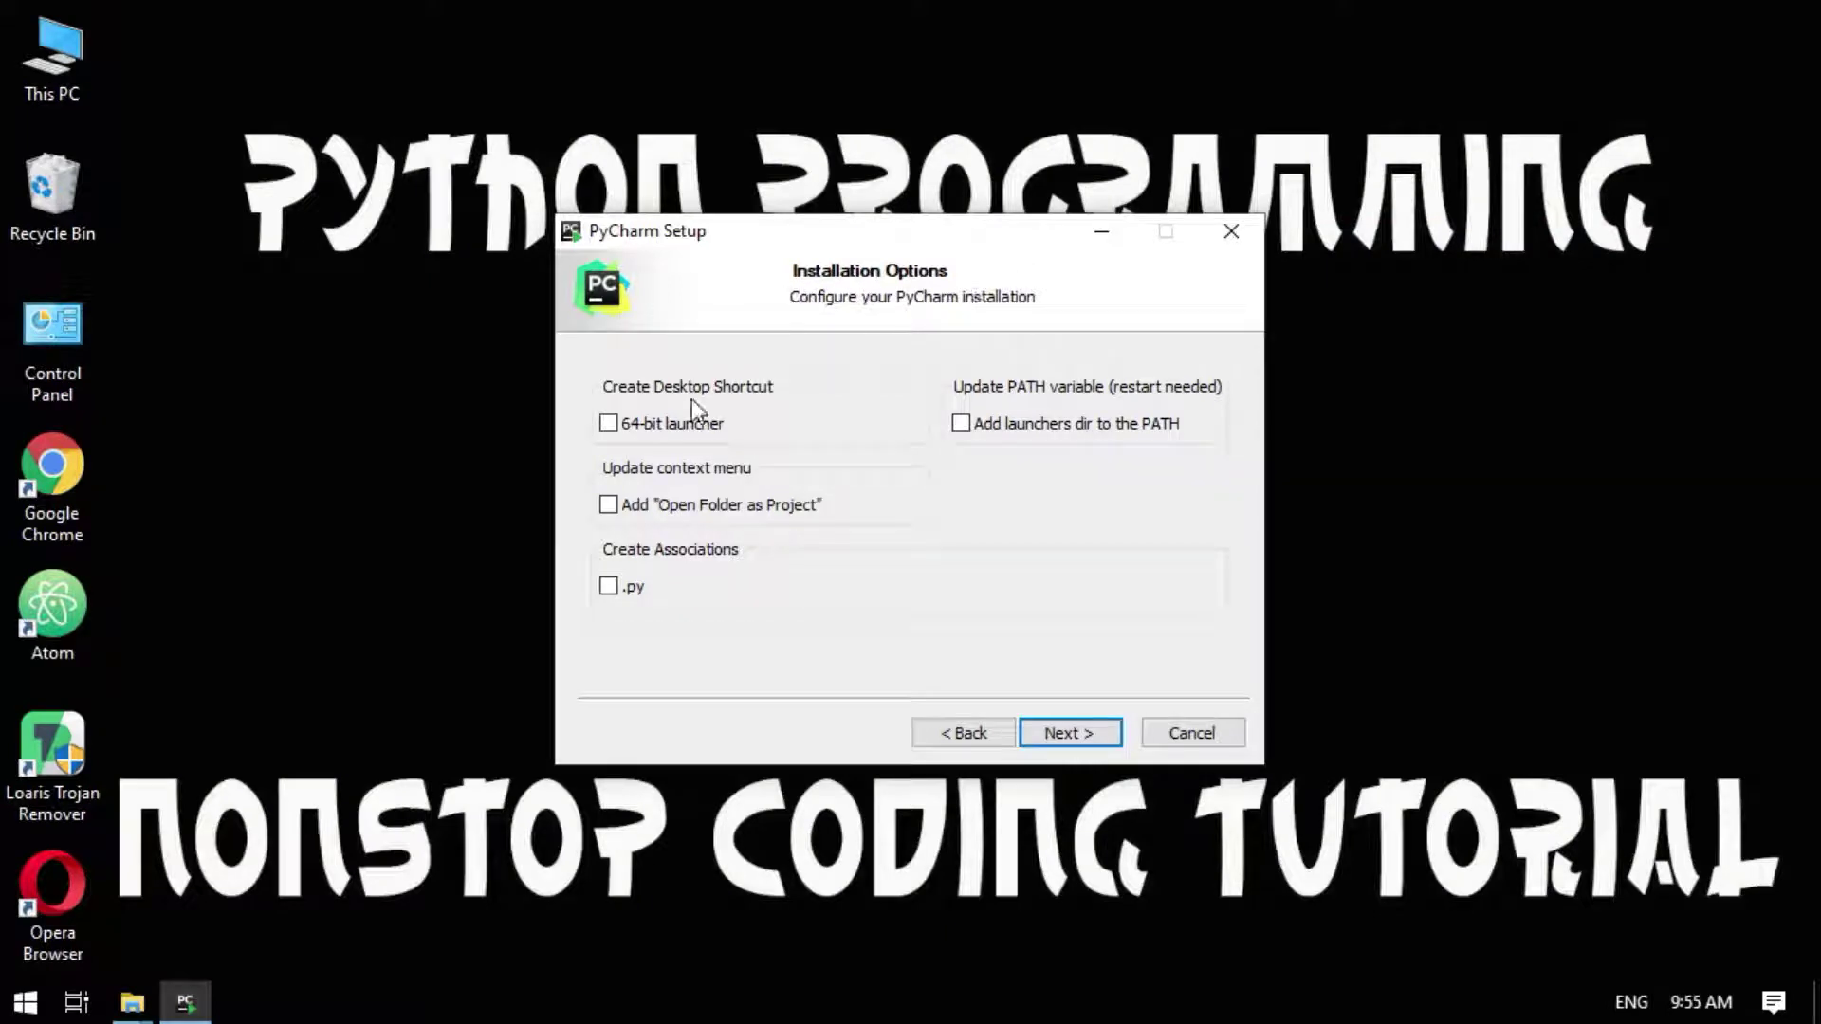
pyautogui.click(607, 587)
pyautogui.click(607, 423)
pyautogui.click(608, 506)
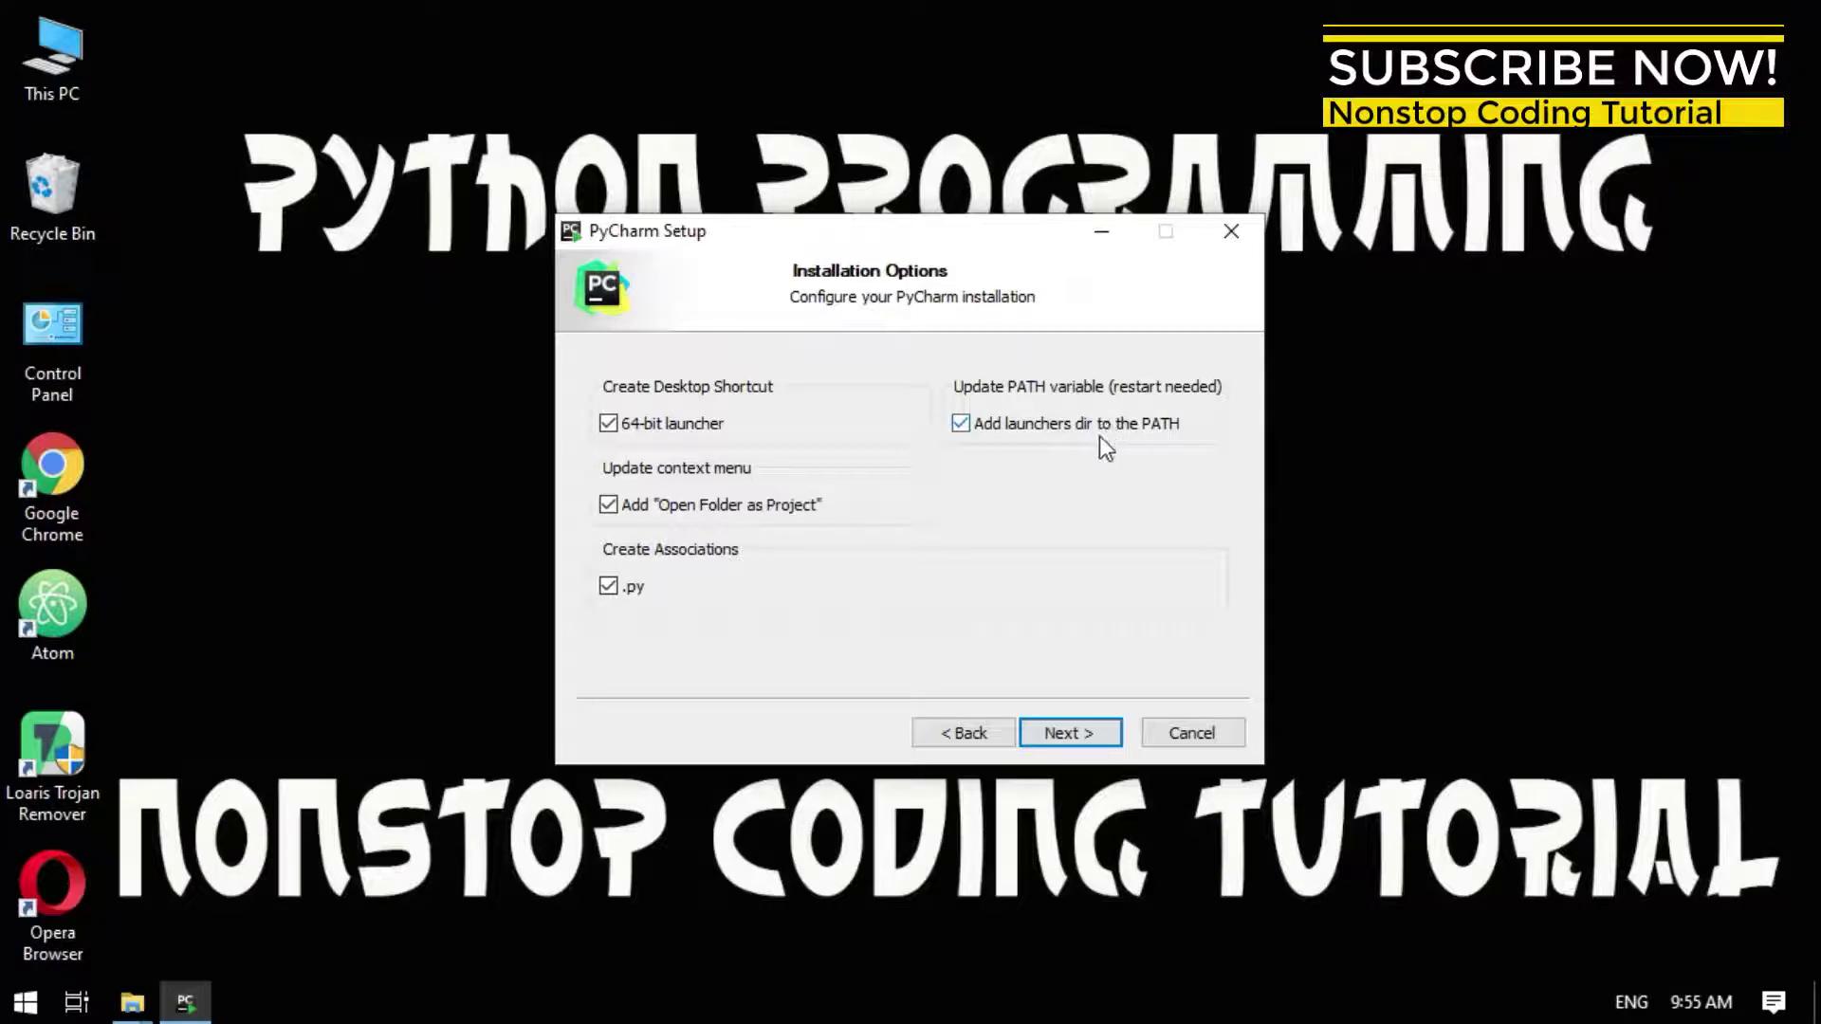
pyautogui.click(1072, 728)
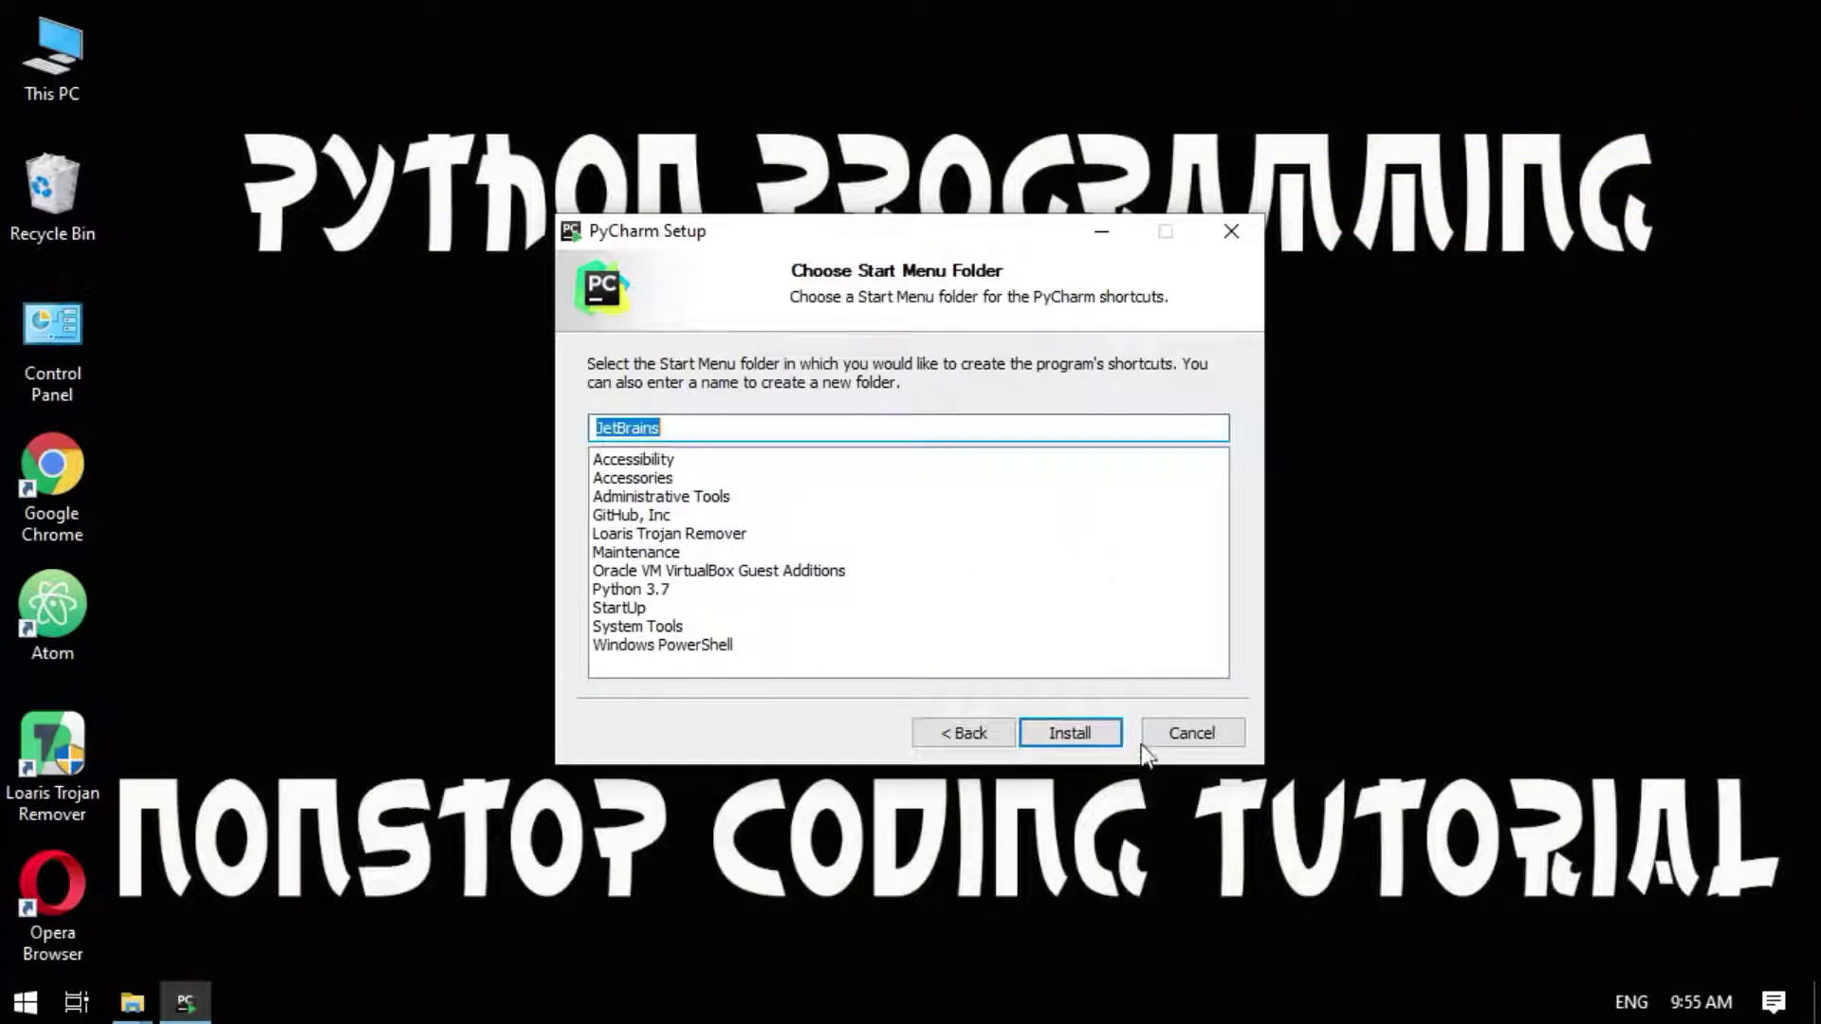
# Install PyCharm with the JetBrains Start Menu folder and finish the setup with the option to reboot now.
pyautogui.click(1069, 731)
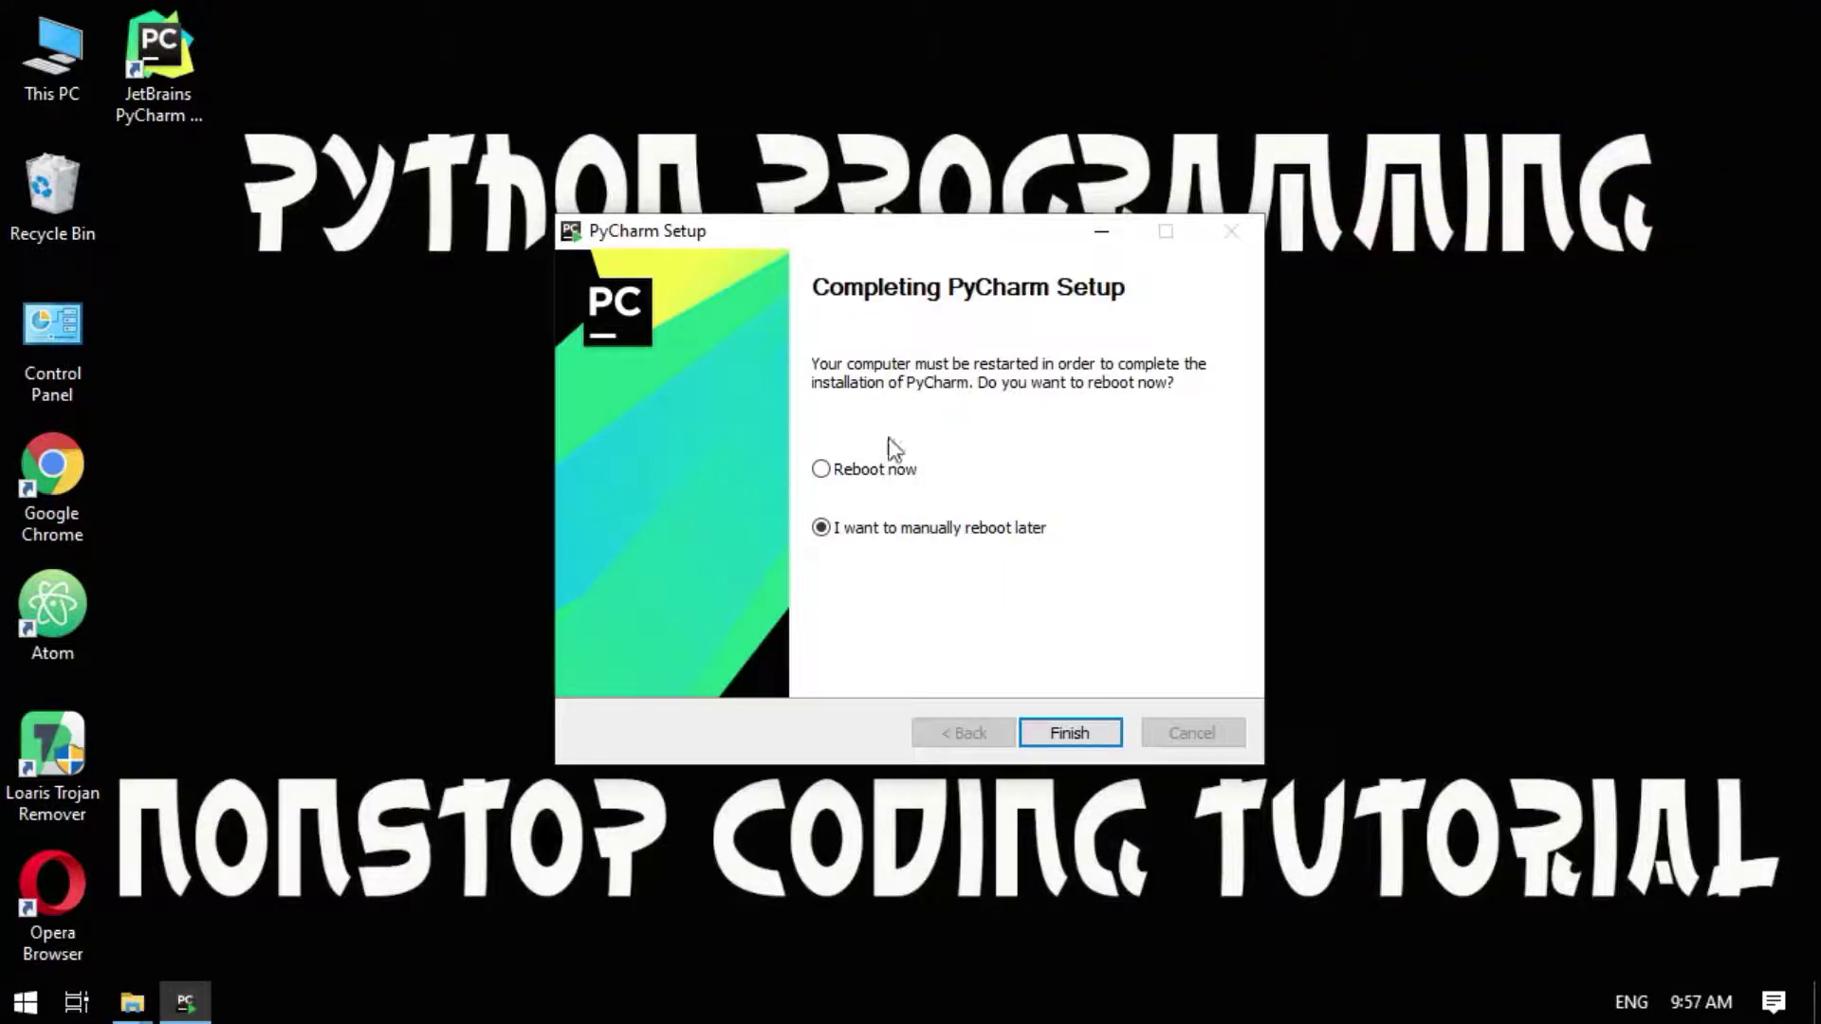
pyautogui.click(836, 471)
pyautogui.click(1097, 734)
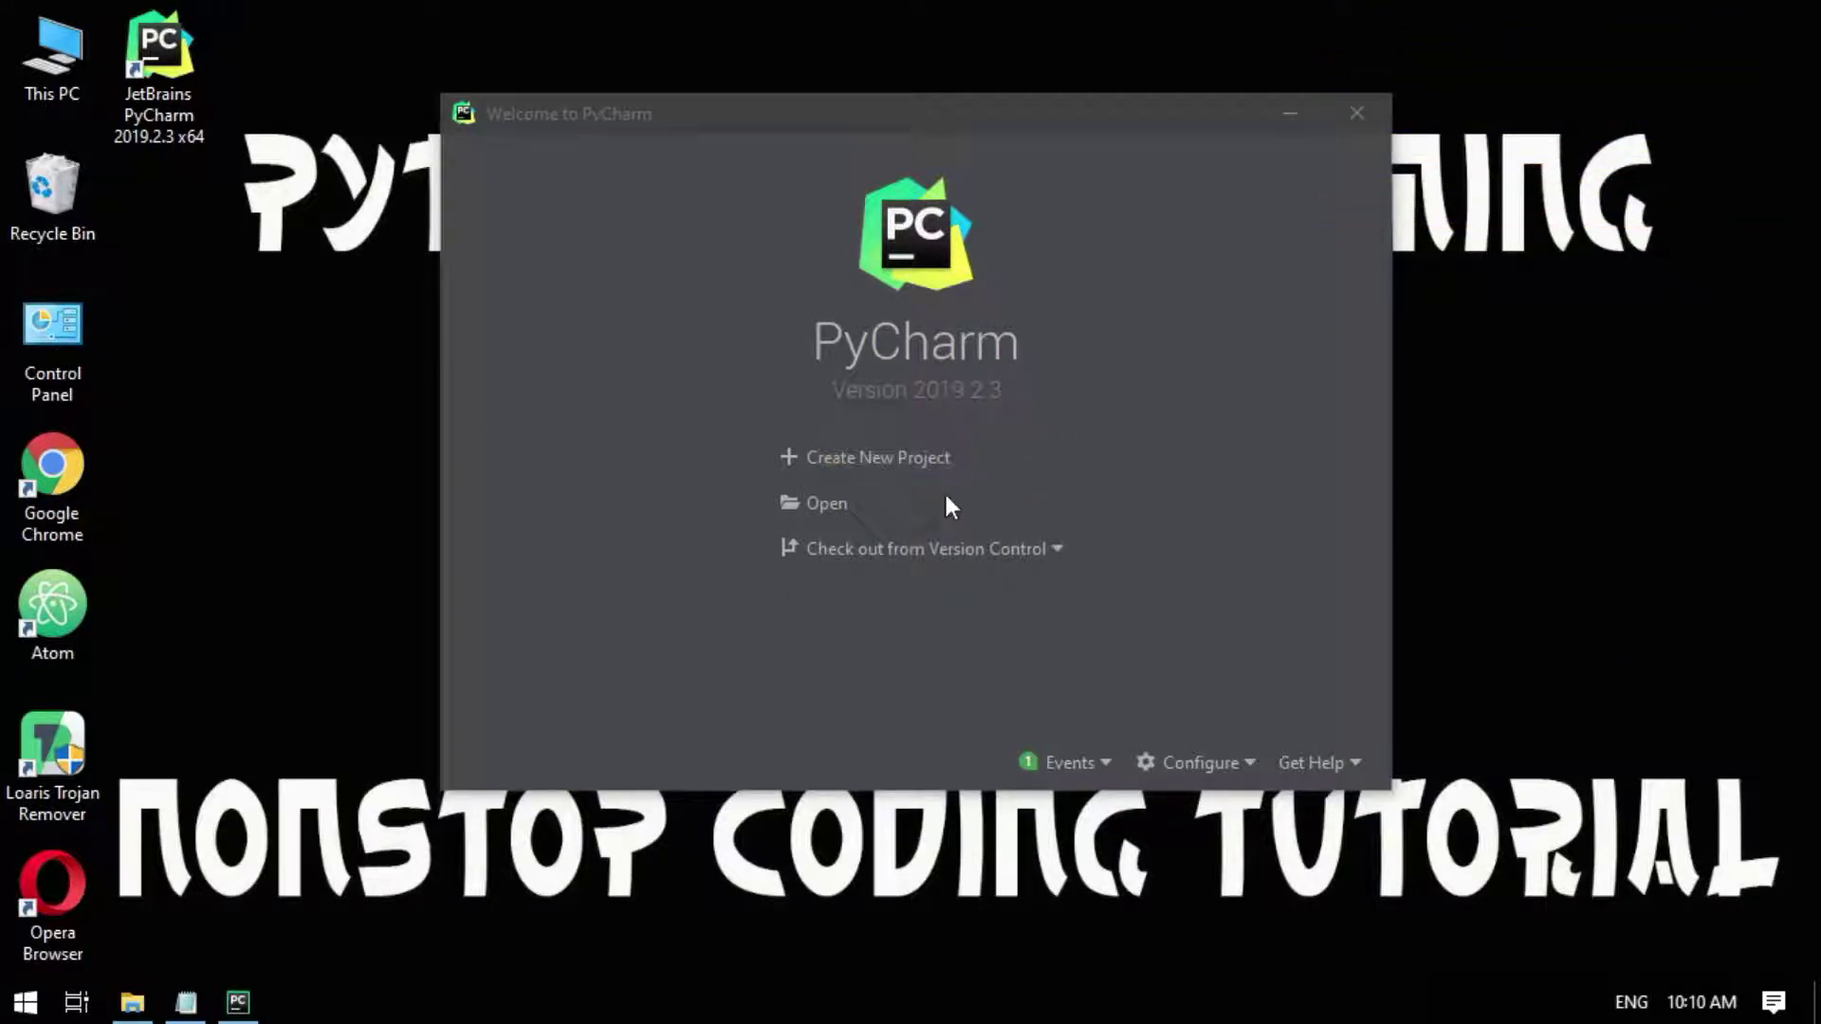
# Open PyCharm's settings for new projects and look through the available themes, keeping Darcula.
pyautogui.click(1213, 765)
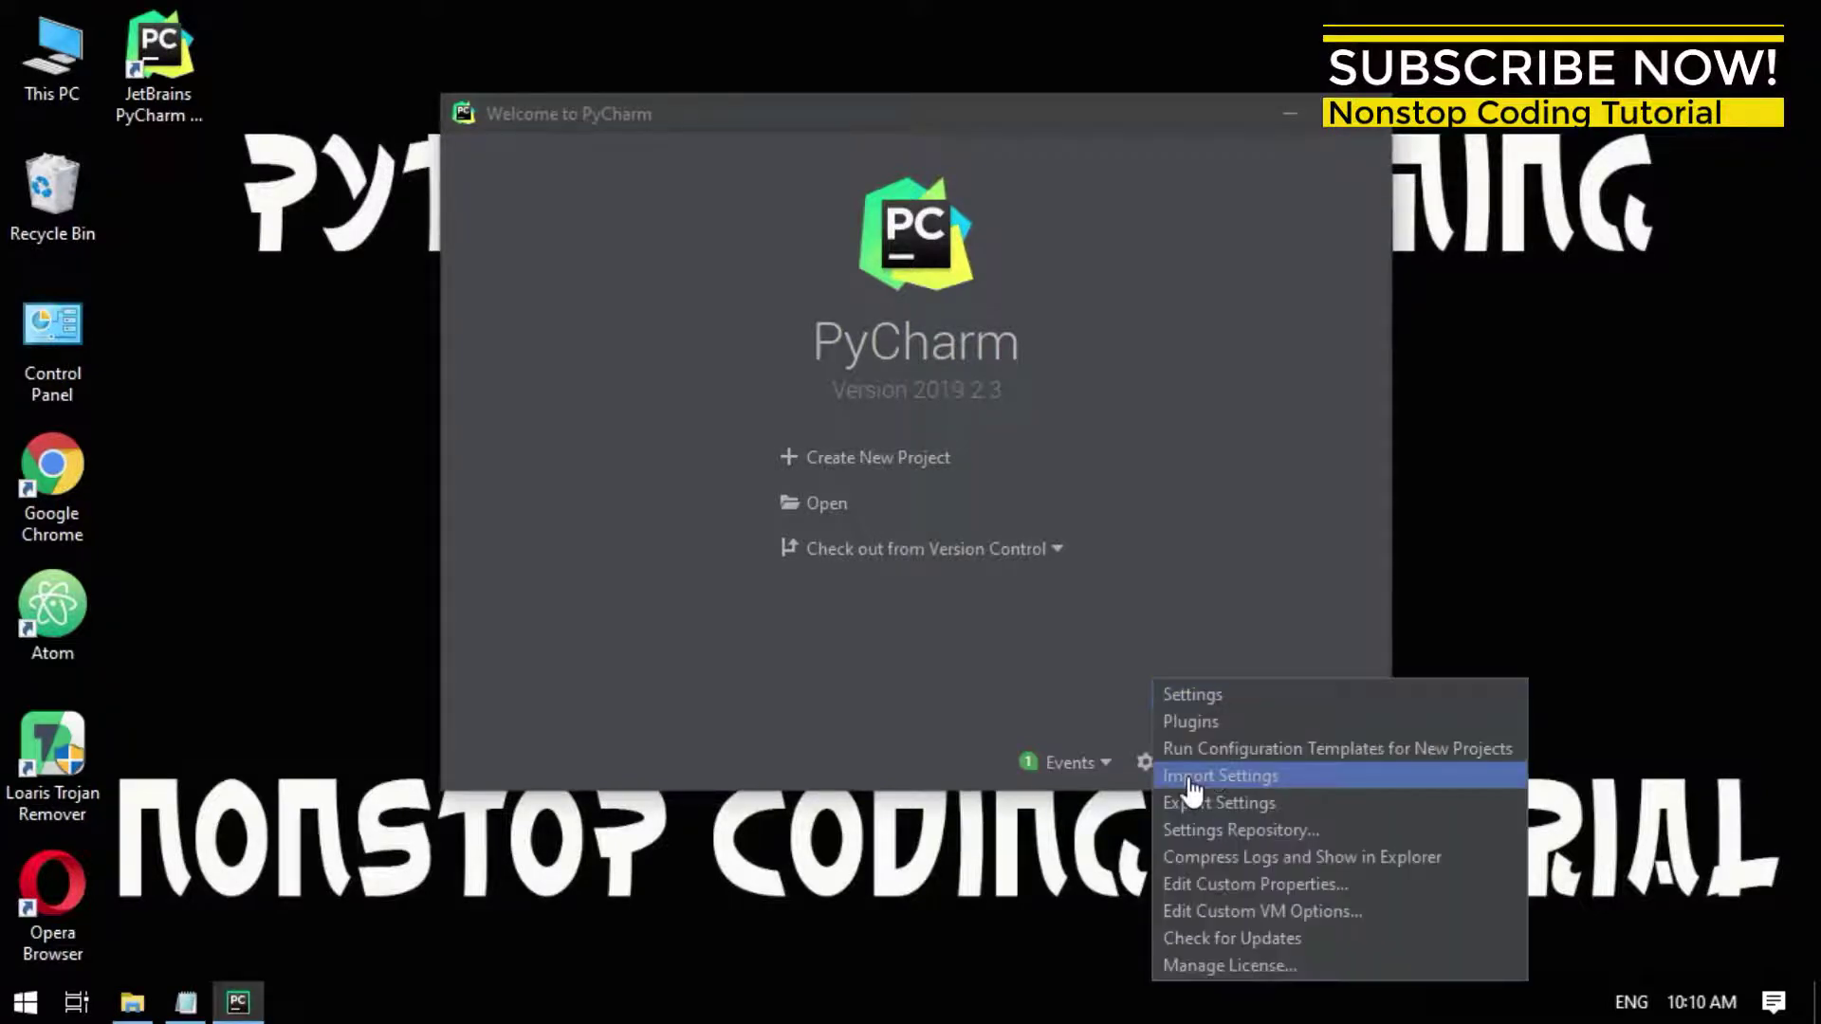
pyautogui.click(1207, 696)
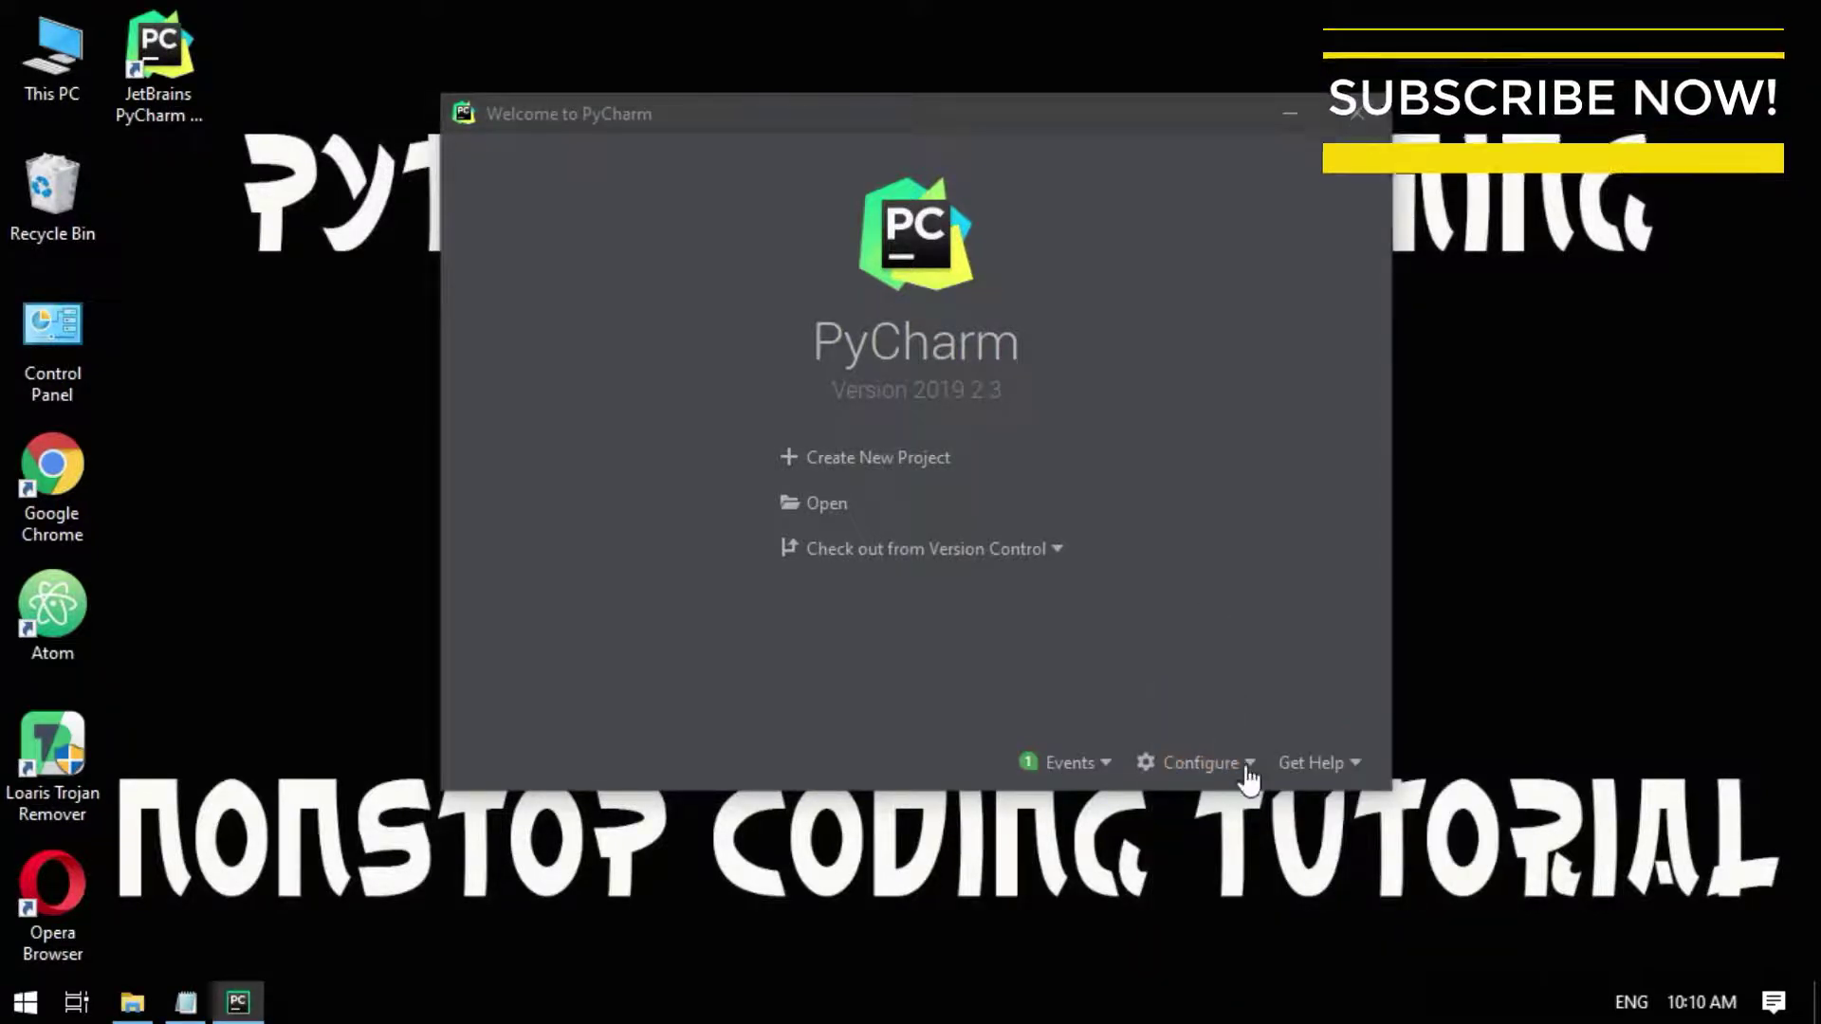
pyautogui.click(1214, 762)
pyautogui.click(1290, 698)
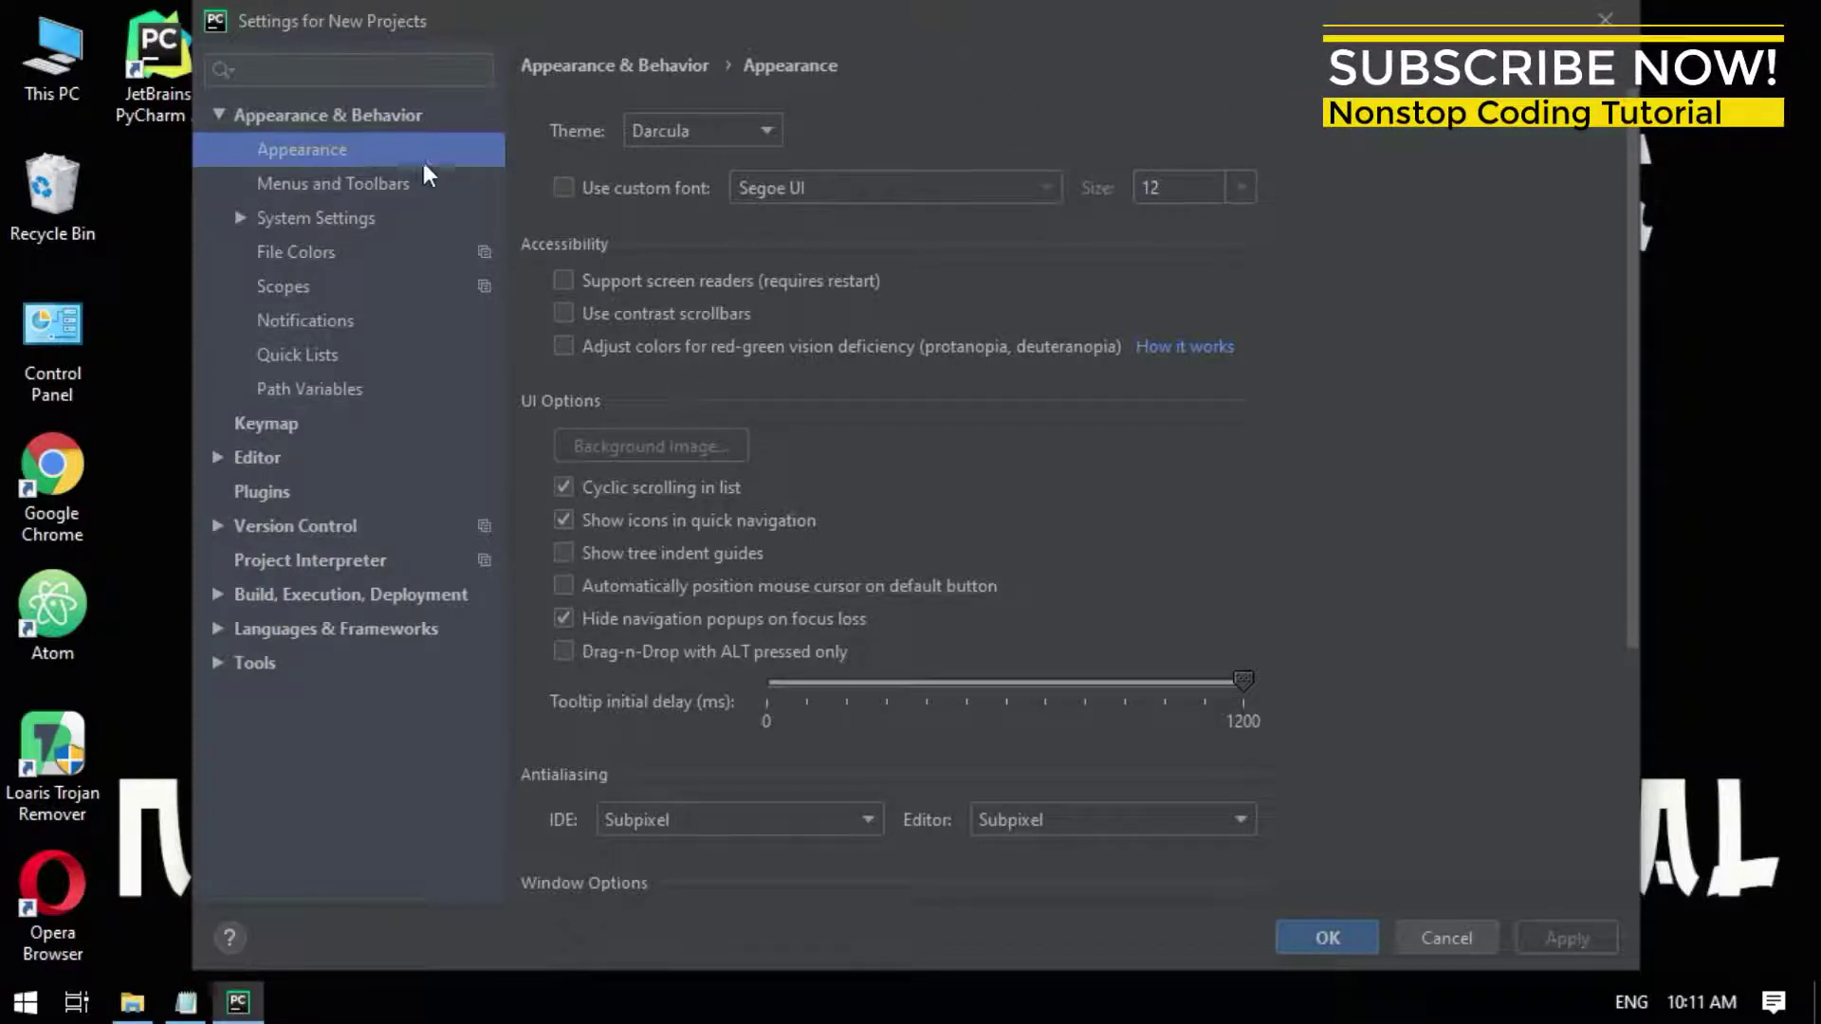
pyautogui.click(766, 137)
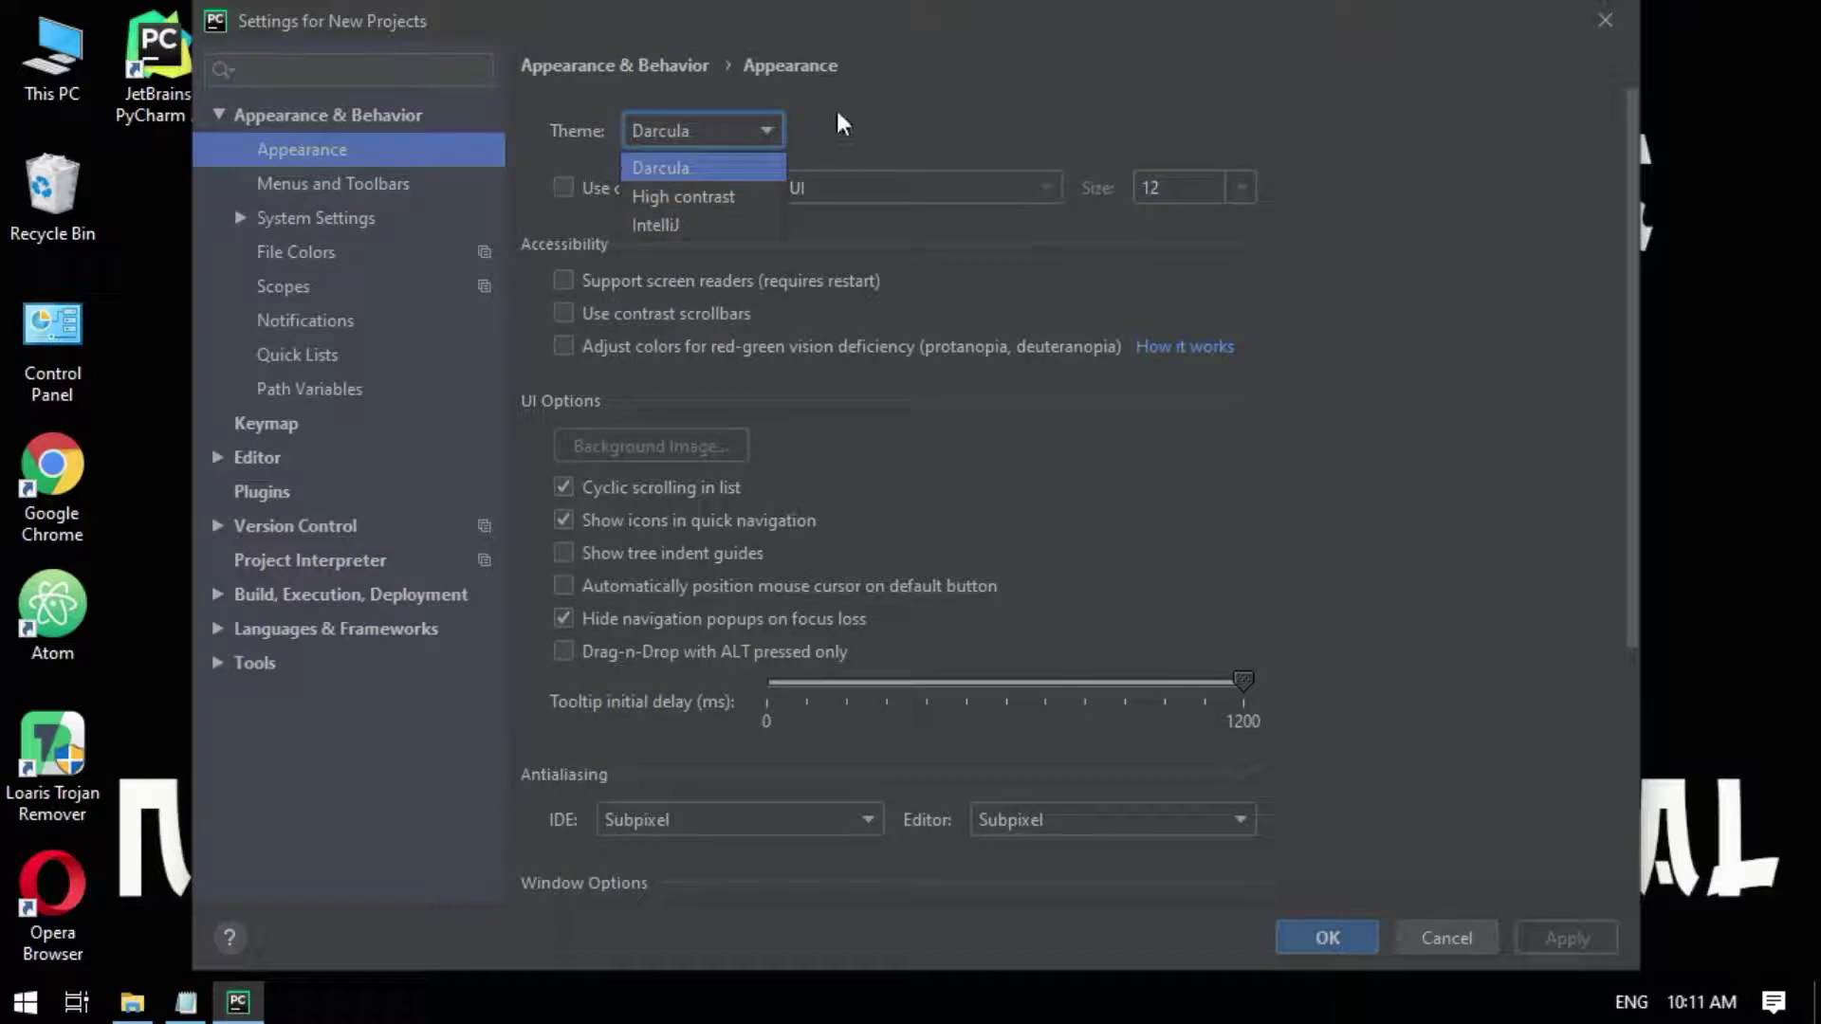
pyautogui.click(720, 131)
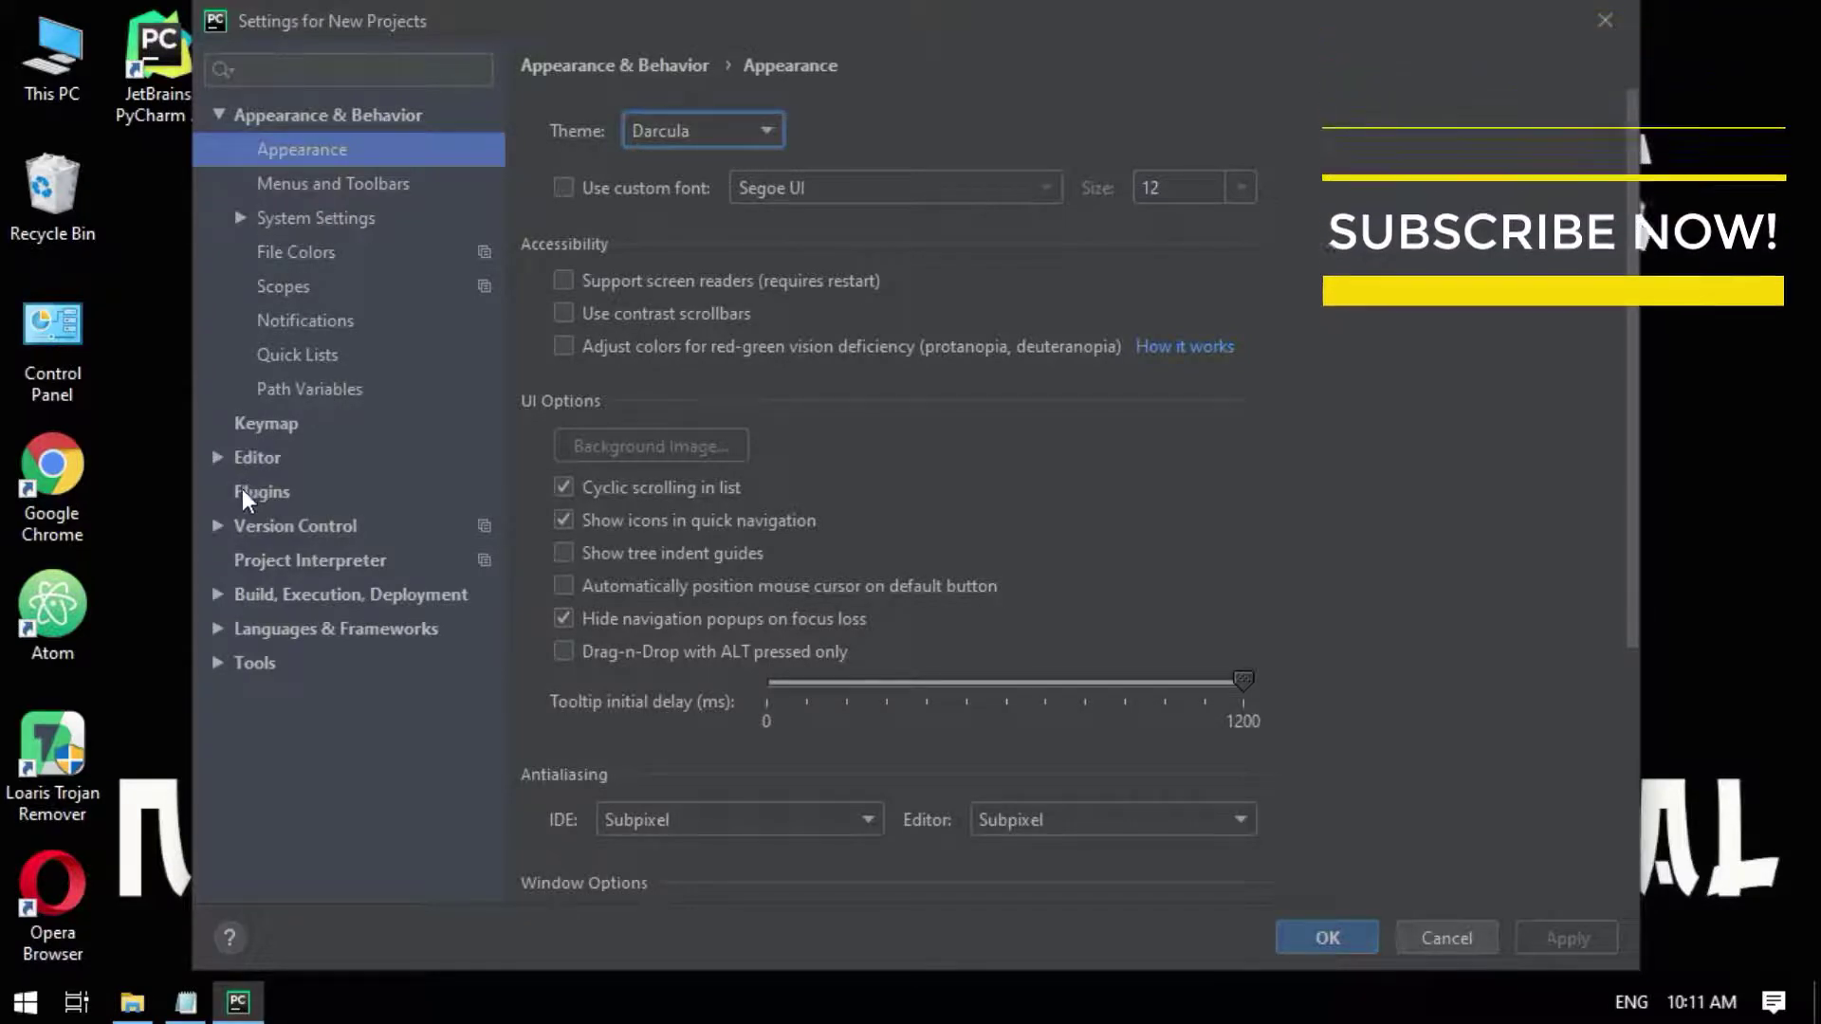
# Go to the Project Interpreter settings for new projects and start adding a Python interpreter.
pyautogui.click(347, 561)
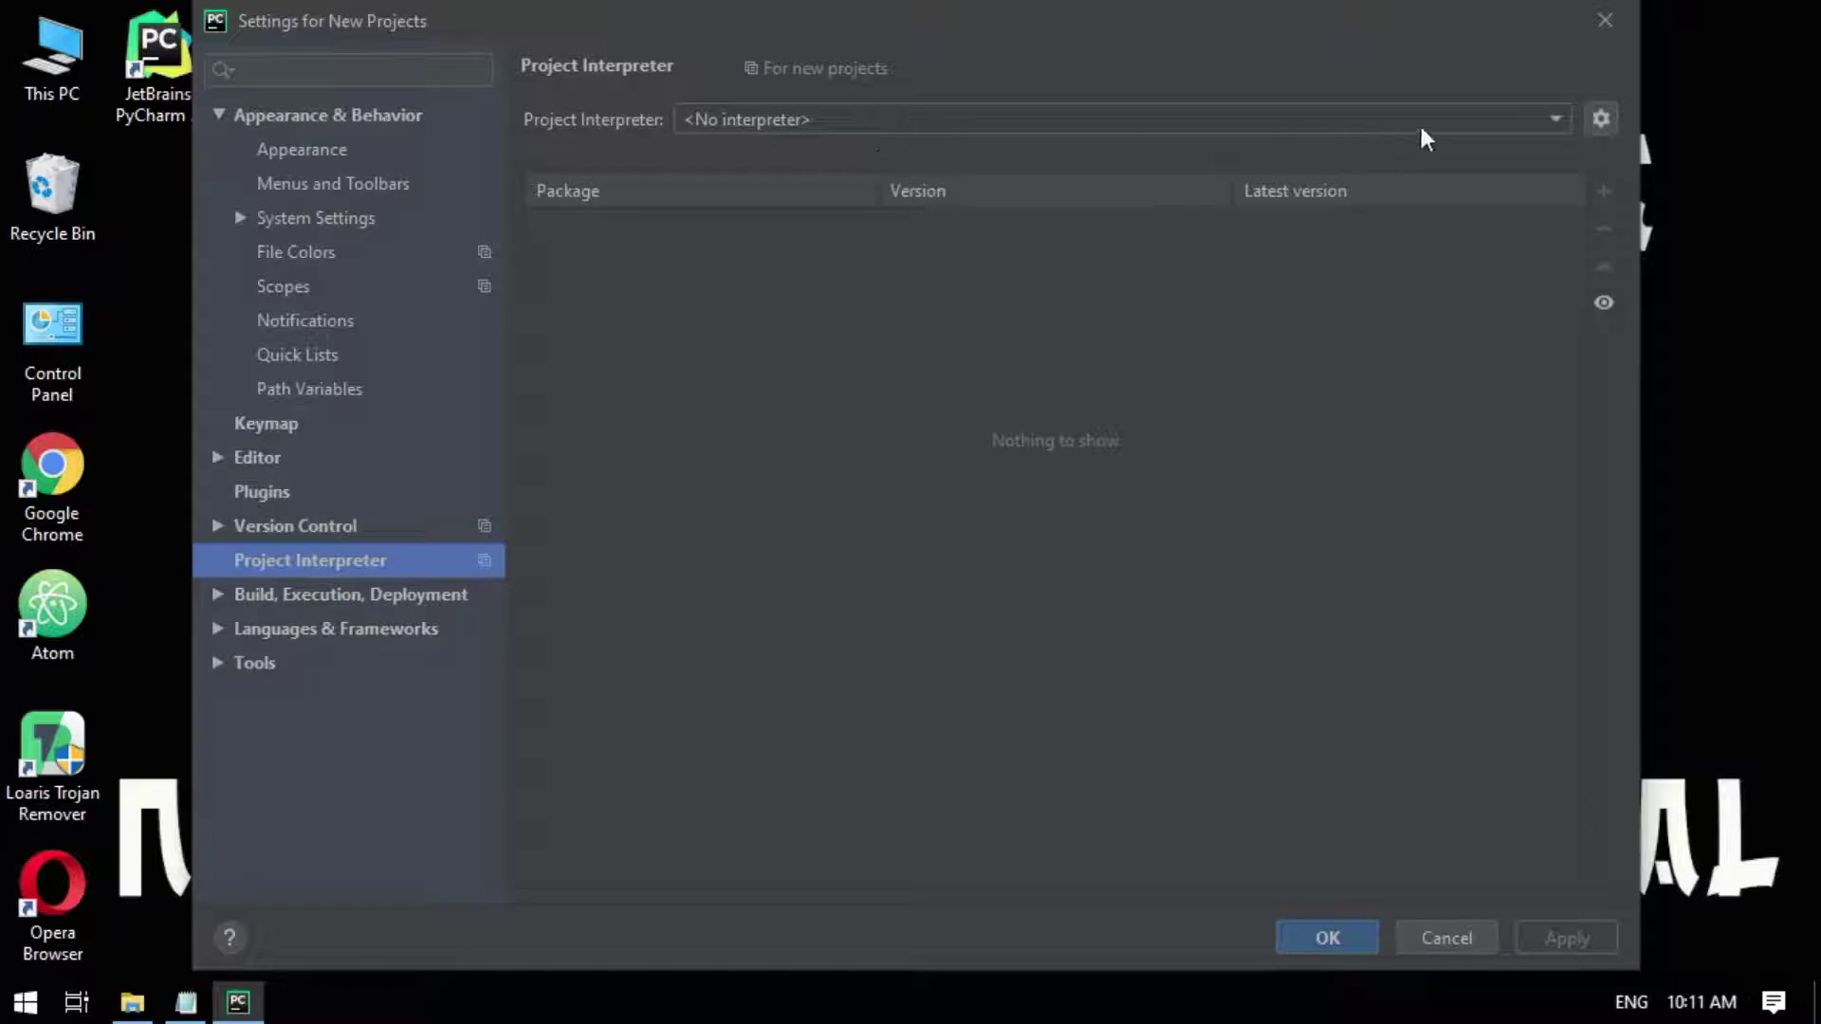
pyautogui.click(1553, 126)
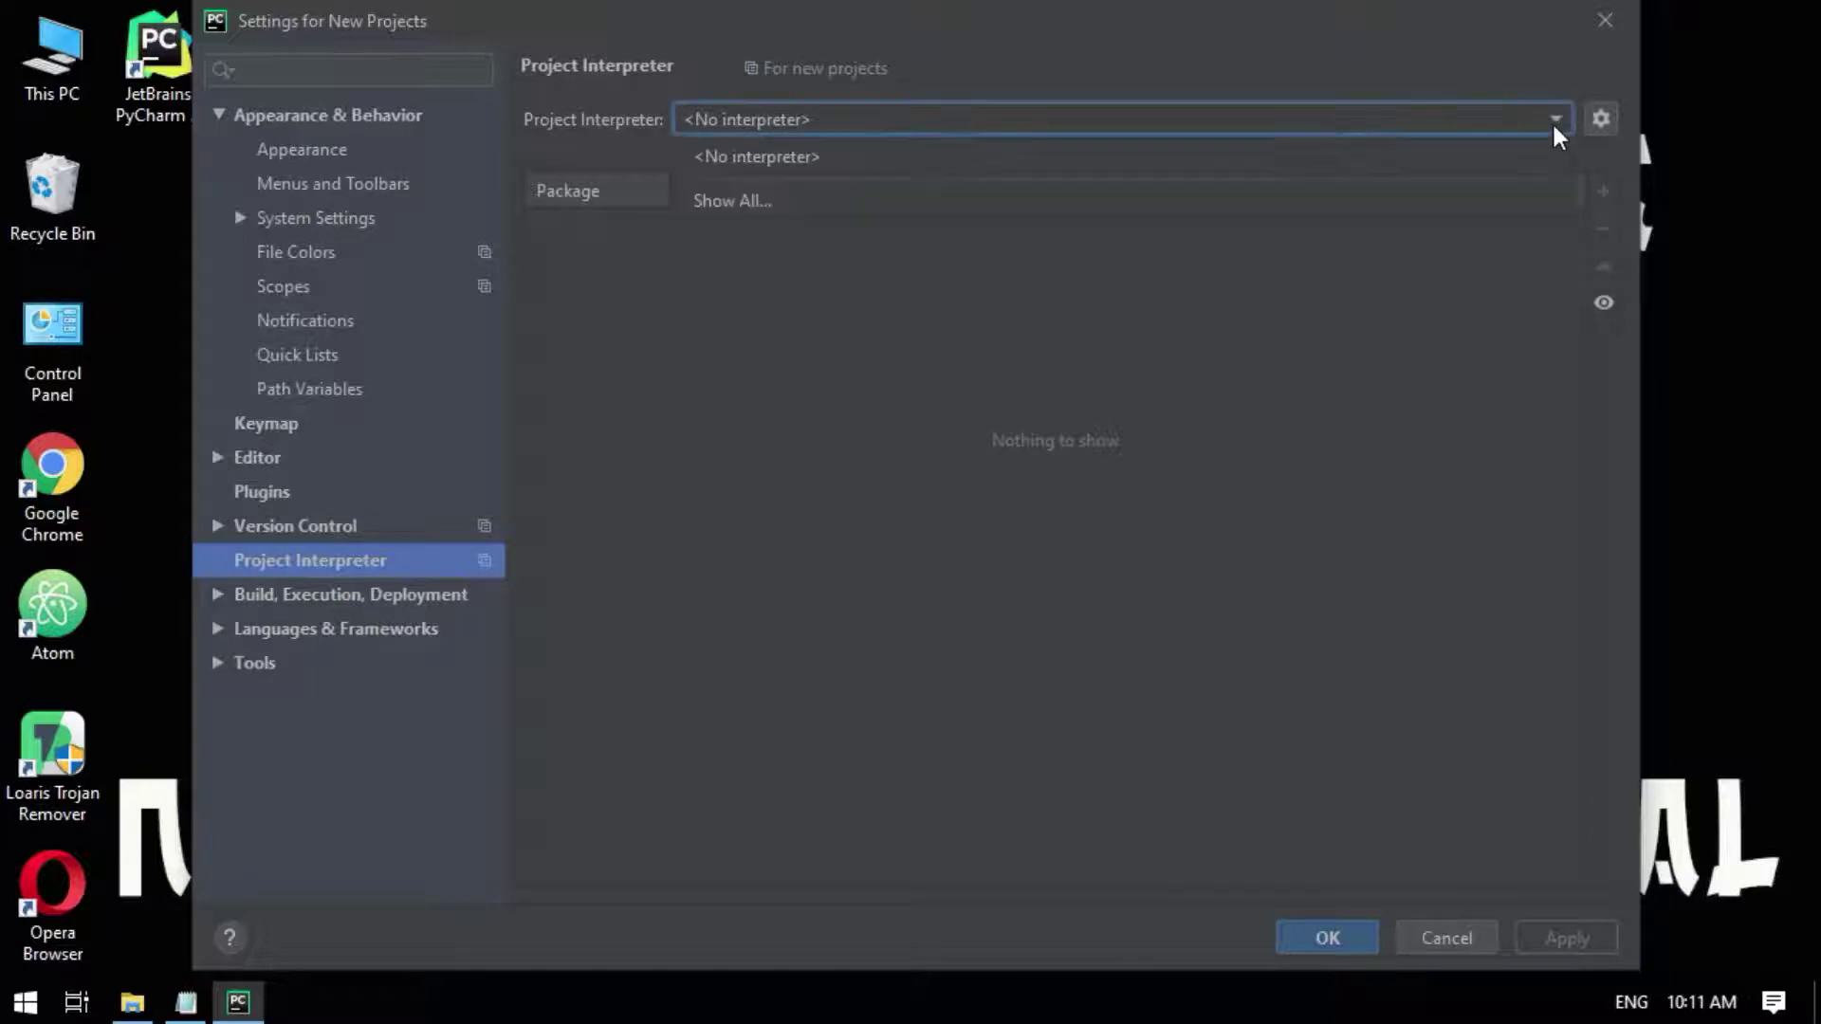
pyautogui.click(1600, 119)
pyautogui.click(1601, 119)
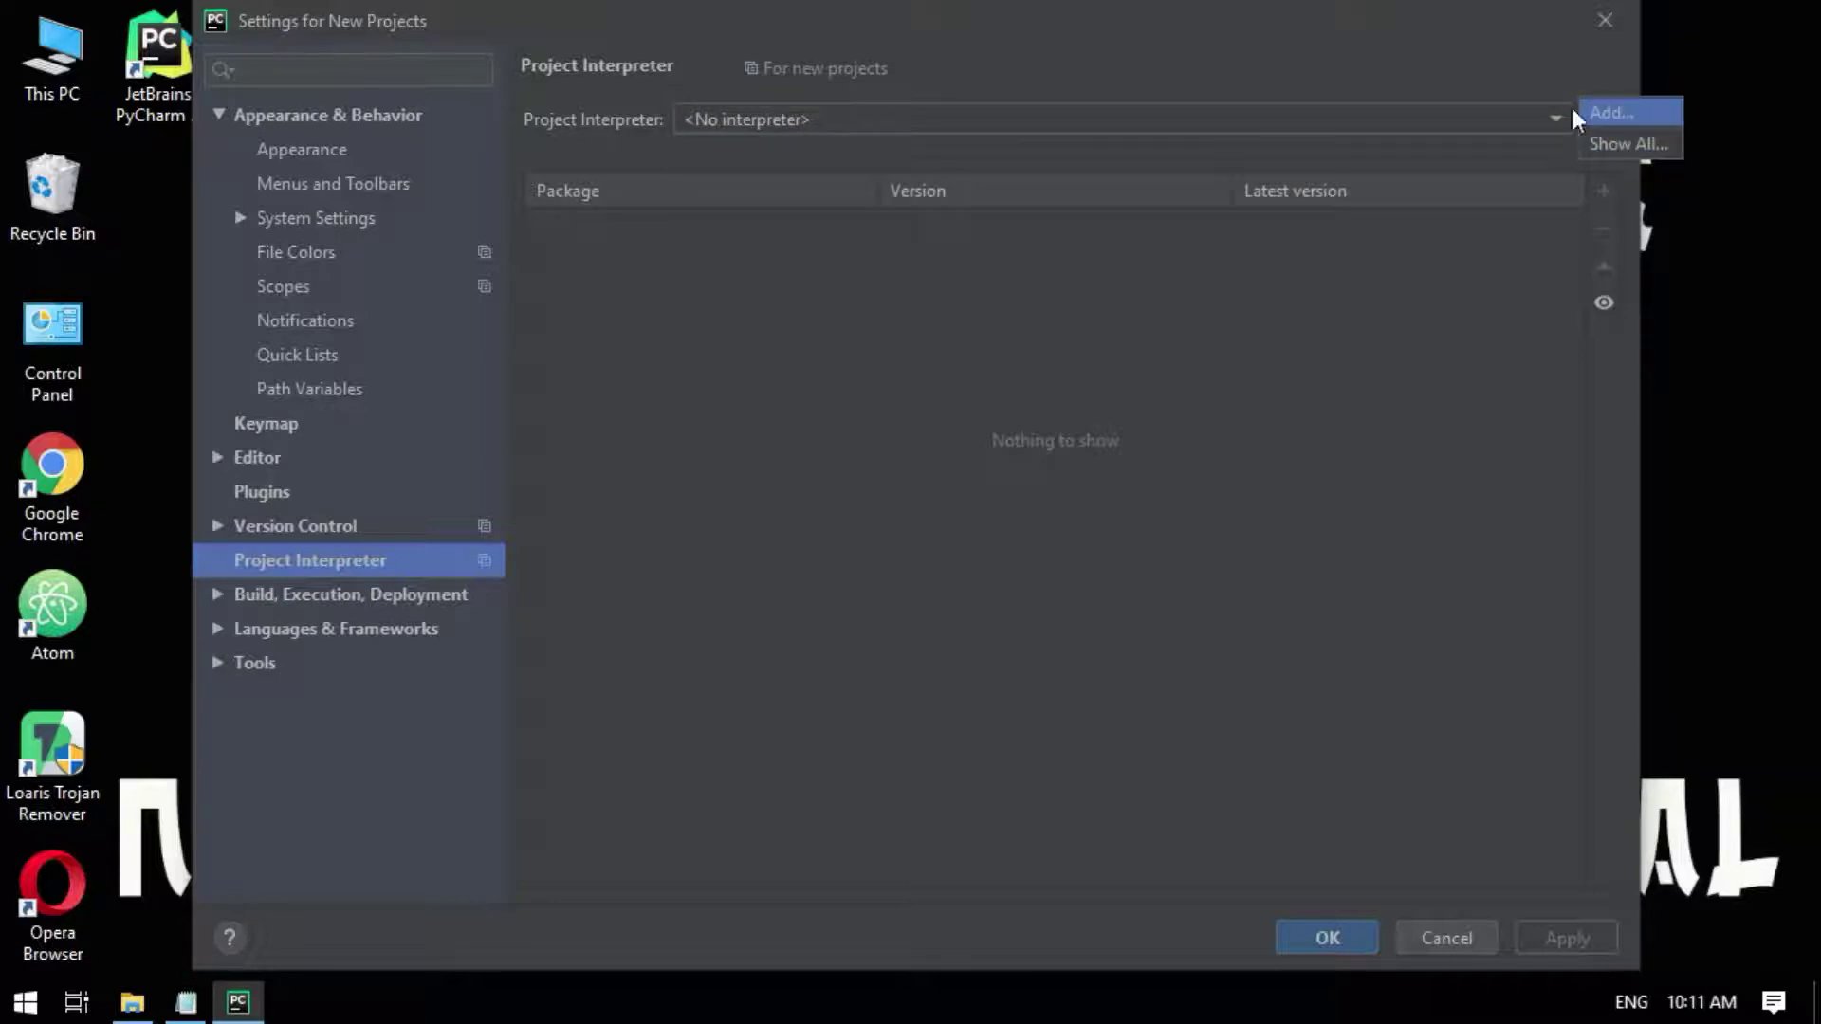
pyautogui.click(1464, 381)
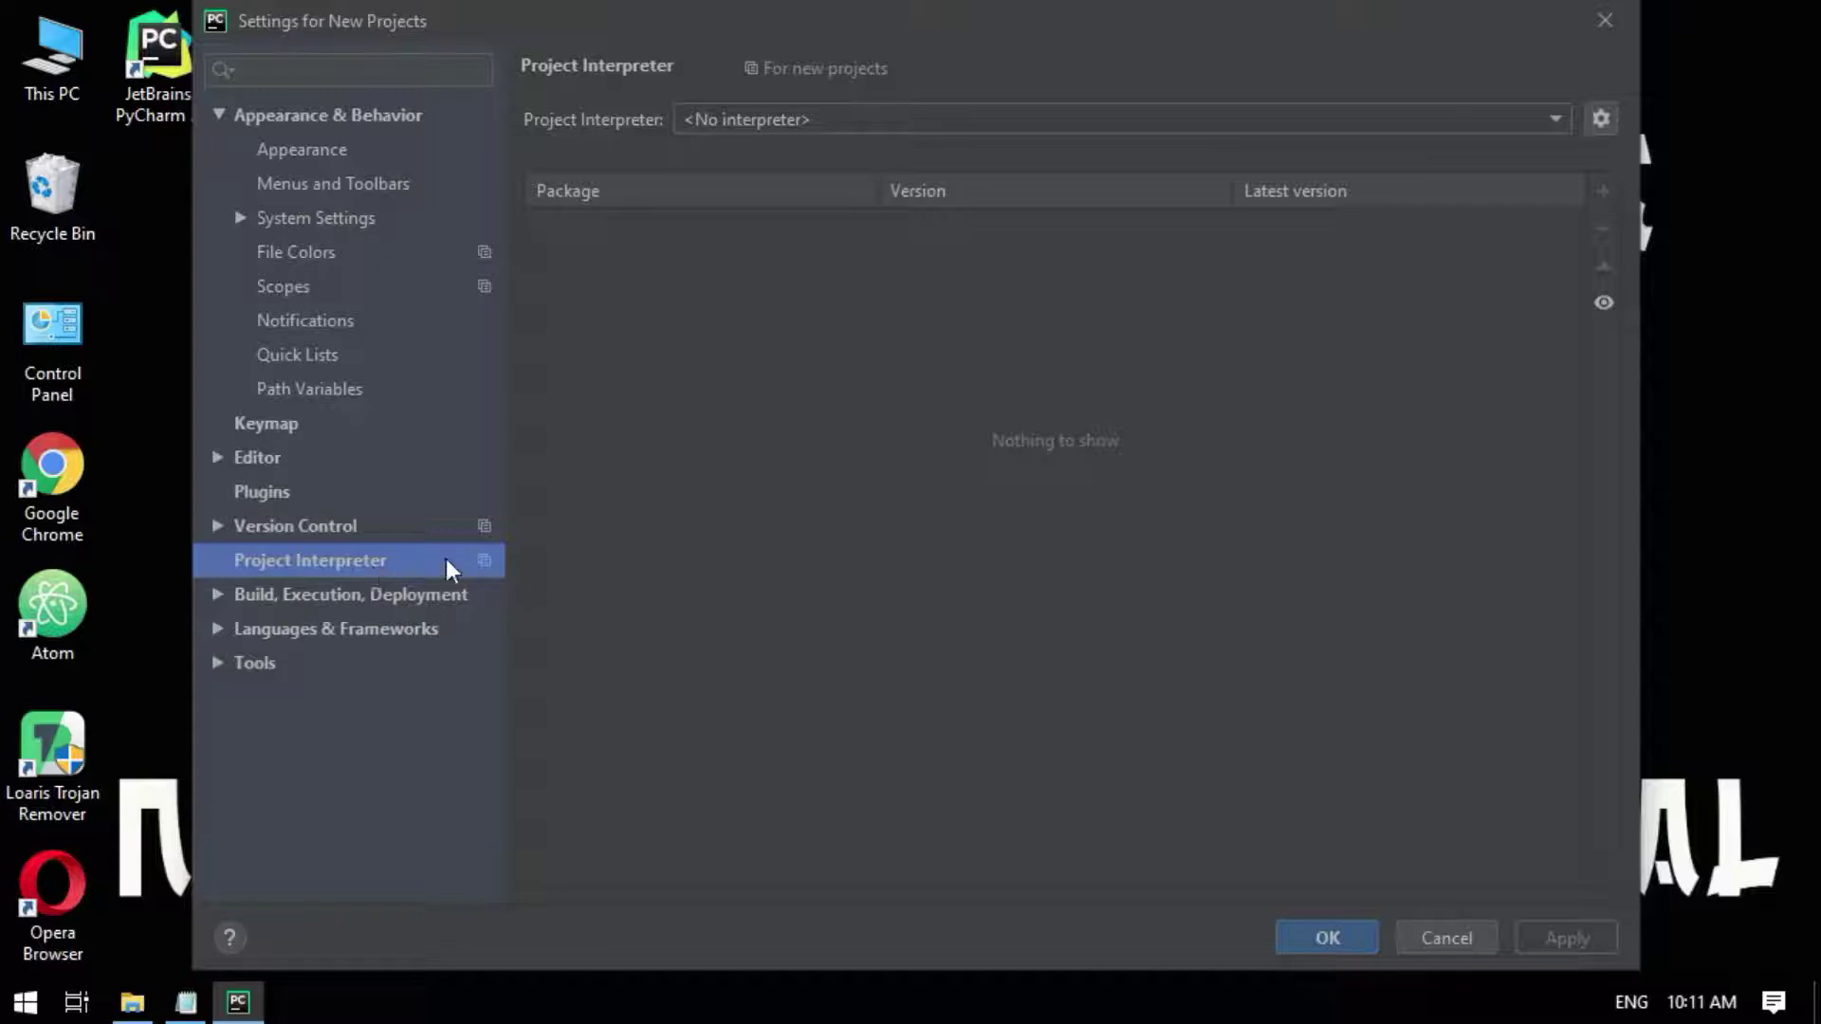
pyautogui.click(1599, 121)
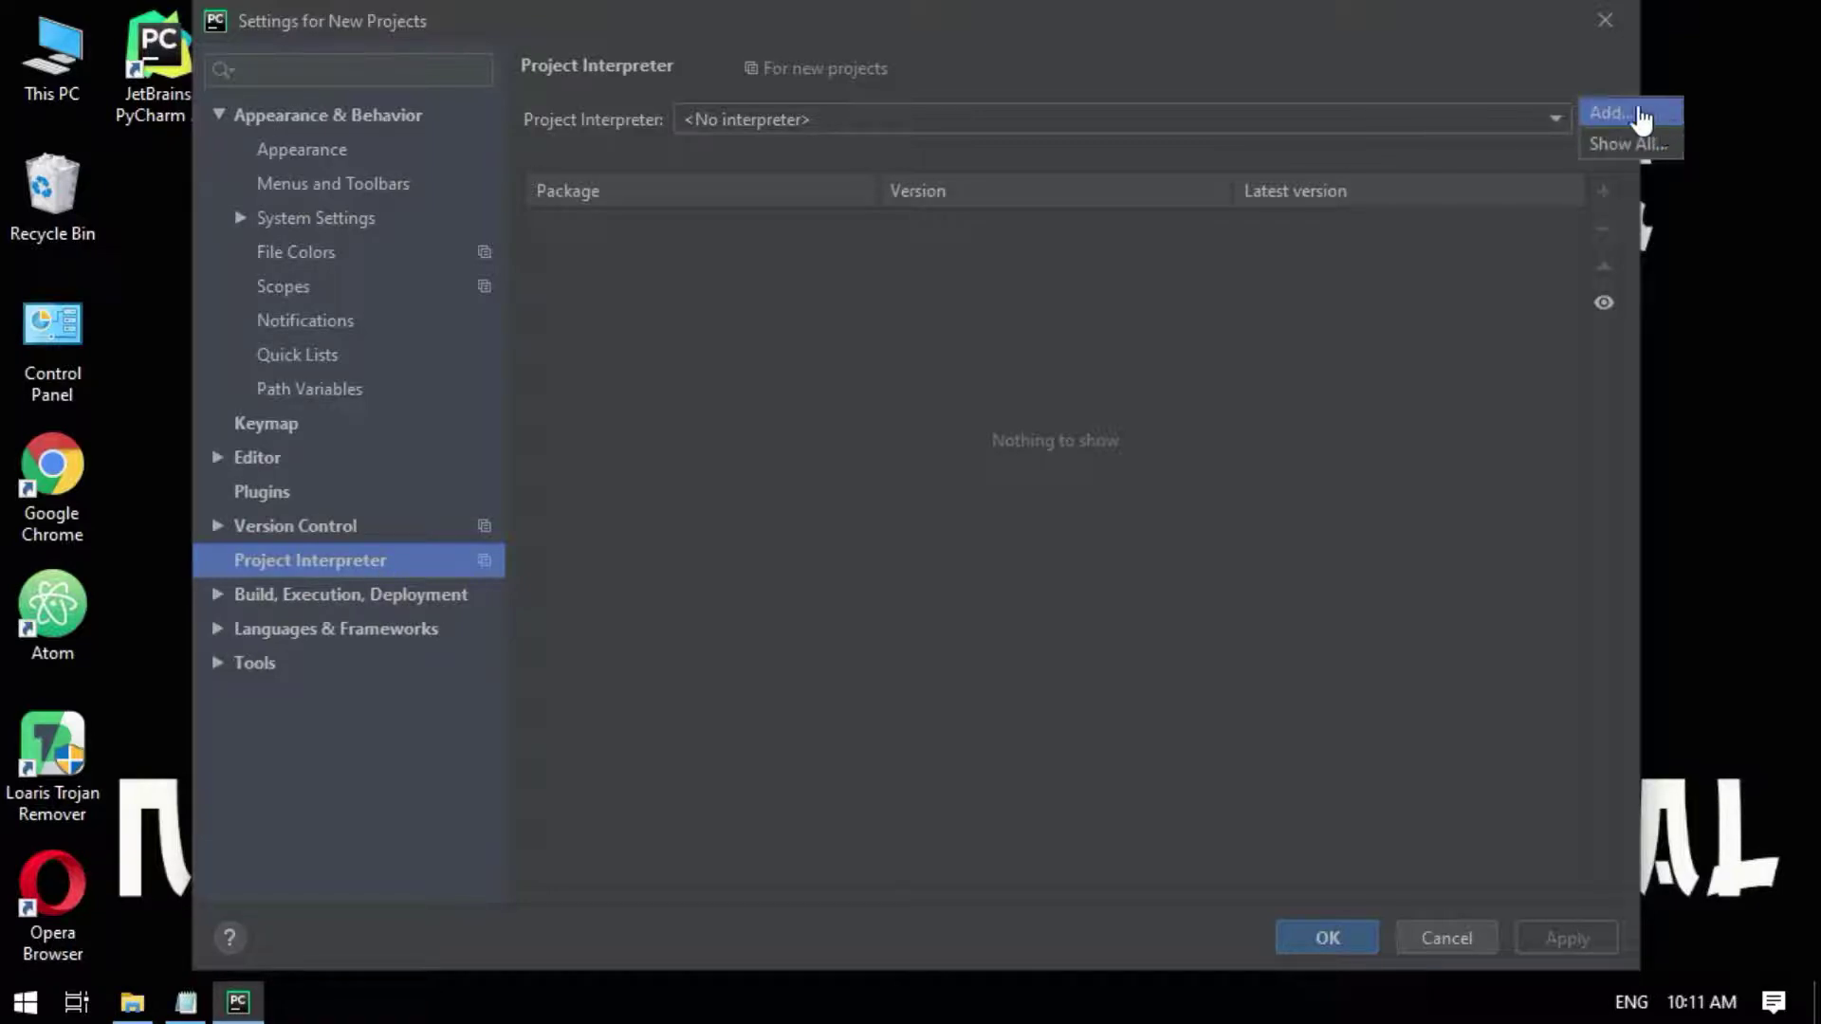
pyautogui.click(1641, 116)
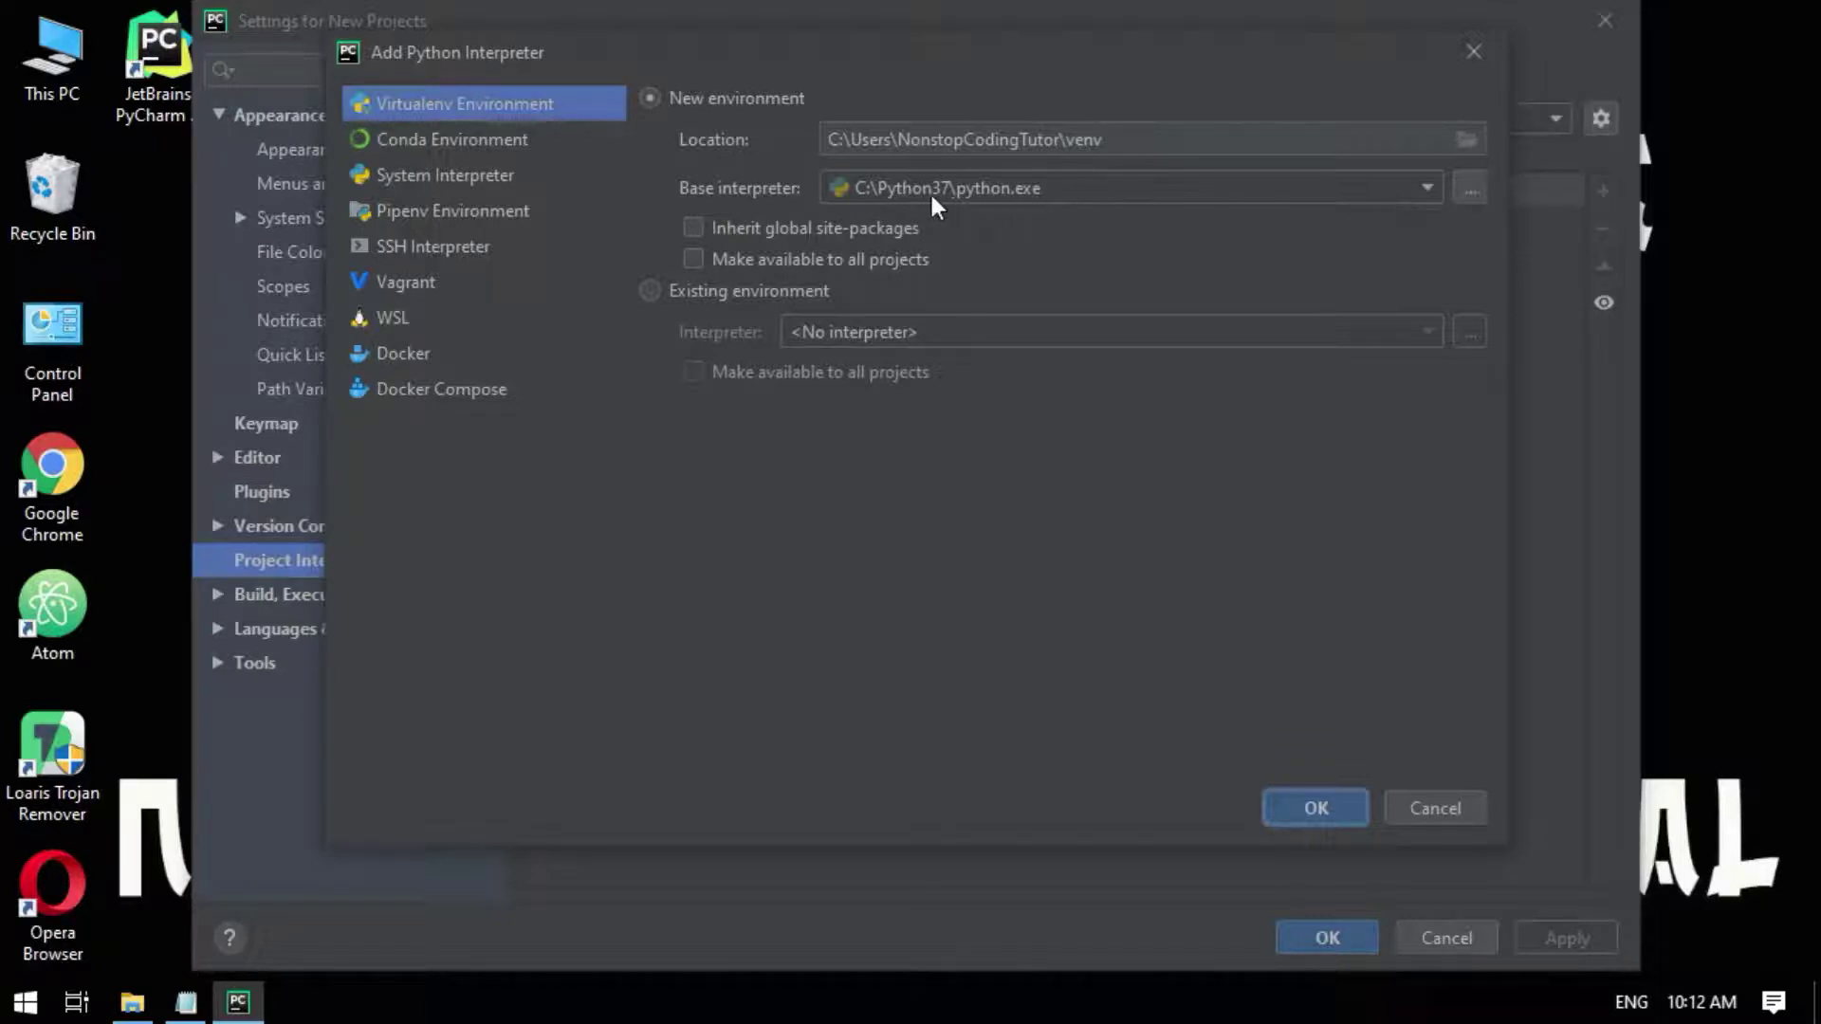
# Keep C:\Python37\python.exe as base interpreter and make the new virtual environment inherit global site-packages and be available to all projects.
pyautogui.click(889, 190)
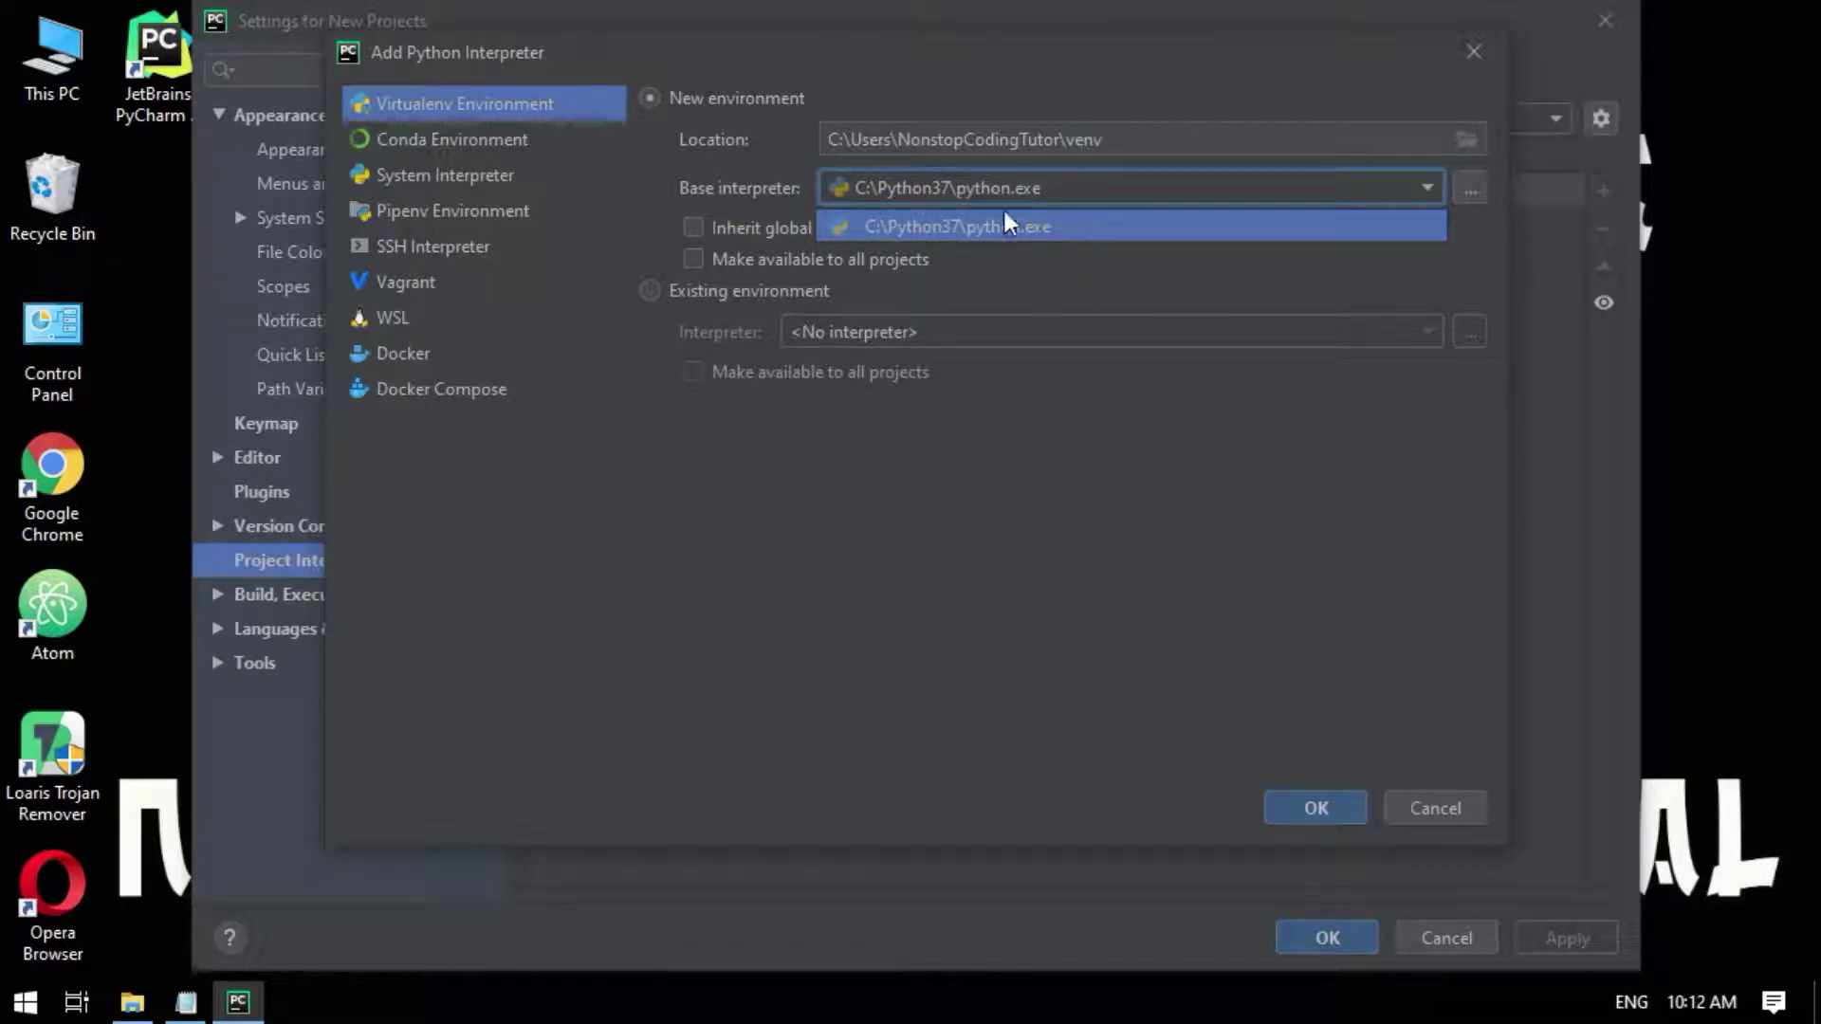
pyautogui.click(1052, 384)
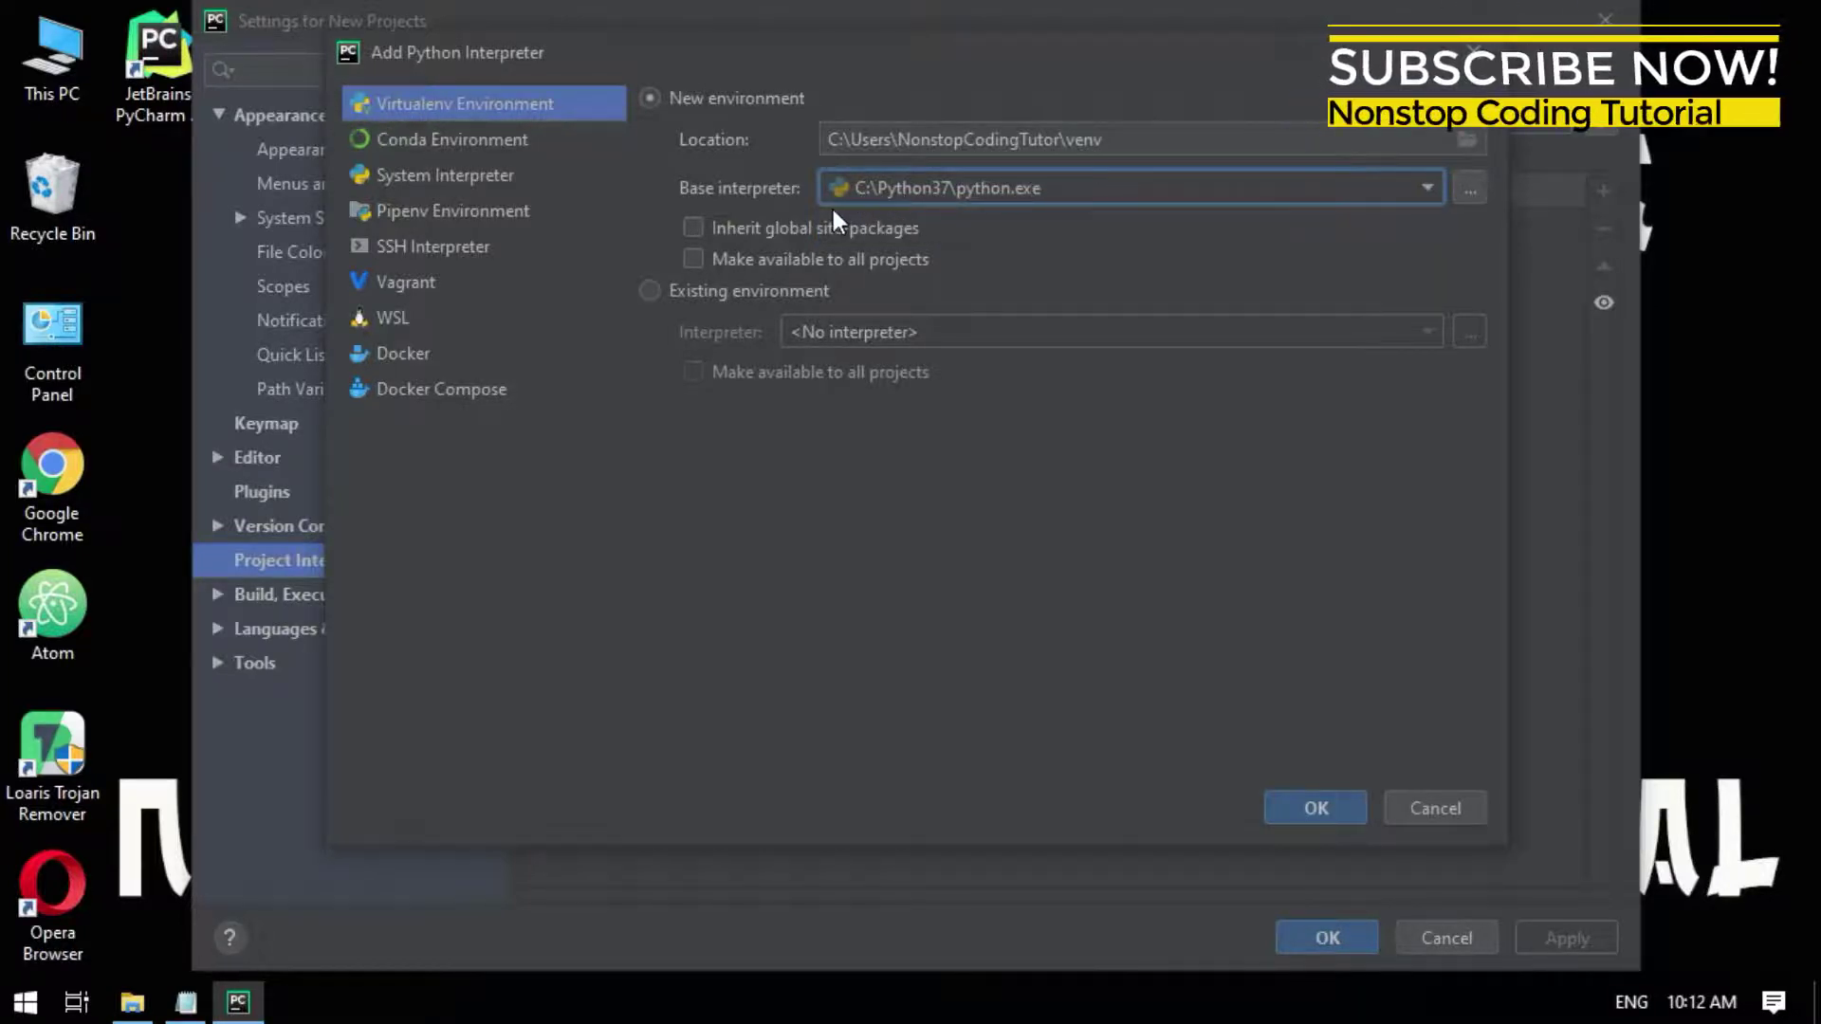
pyautogui.click(687, 227)
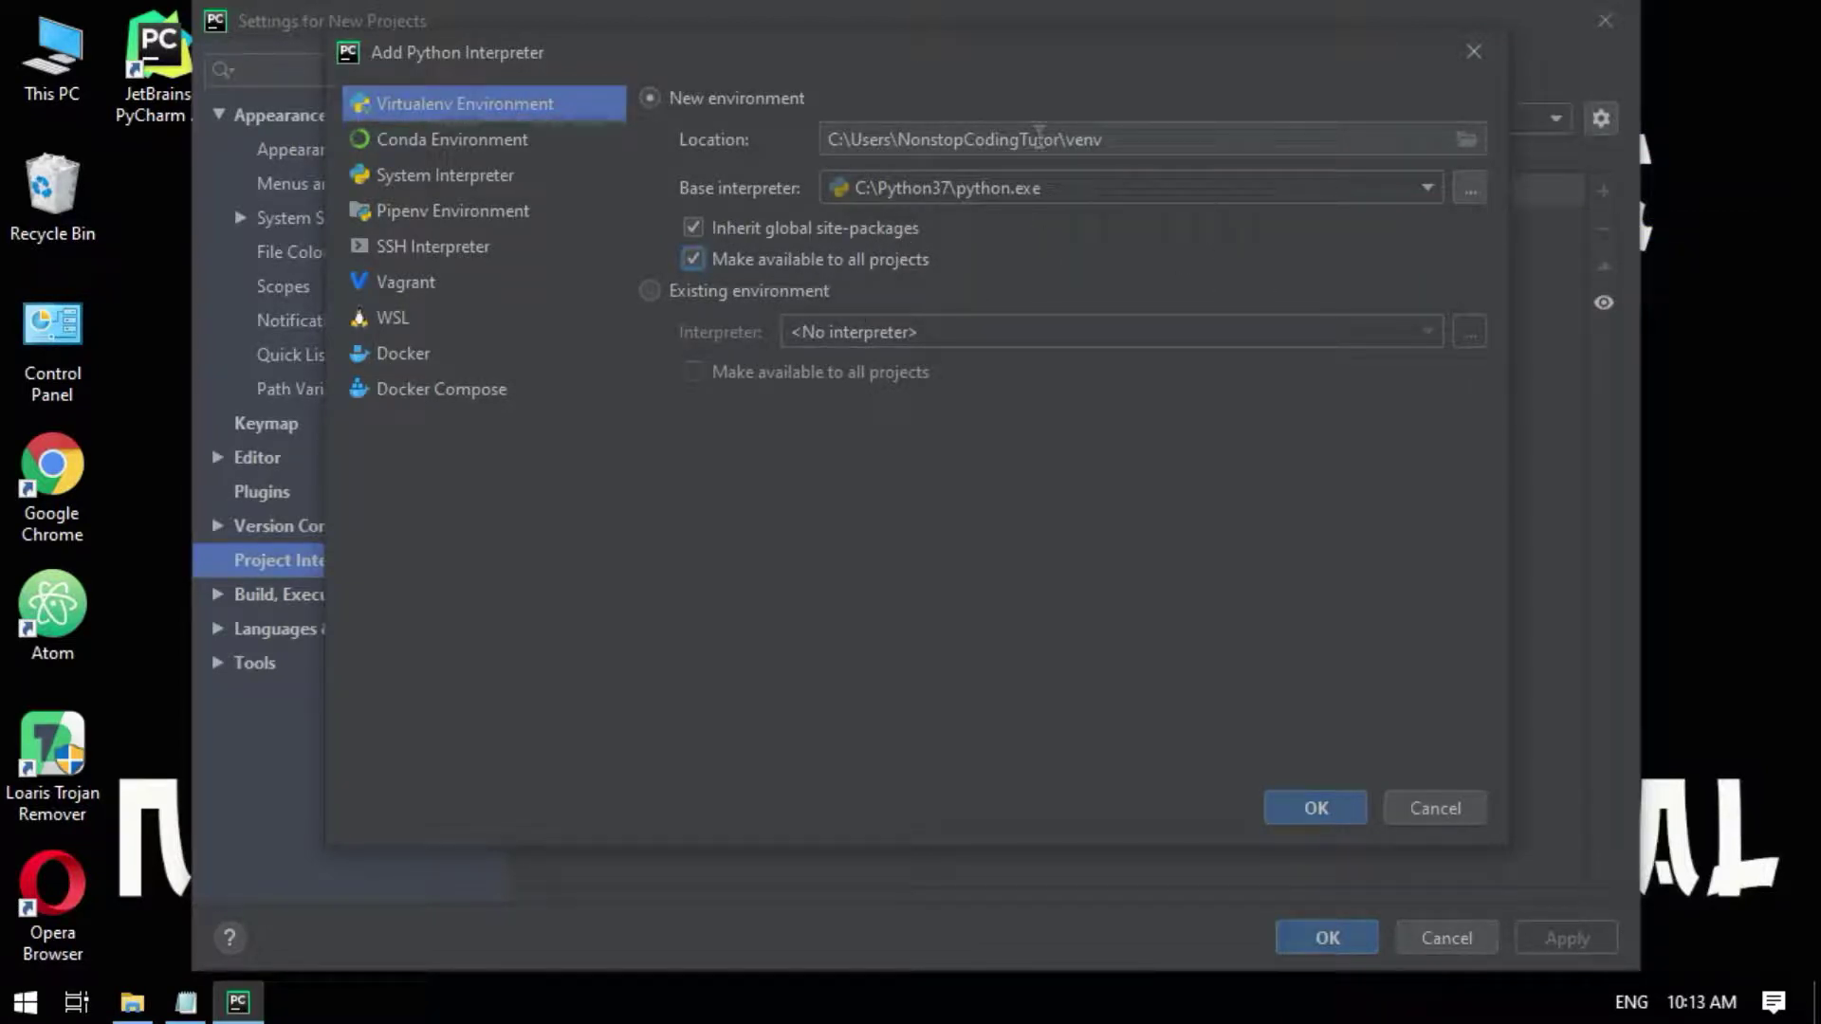
# Create the virtual environment in the default venv folder and apply it as the interpreter for new projects.
pyautogui.click(1161, 138)
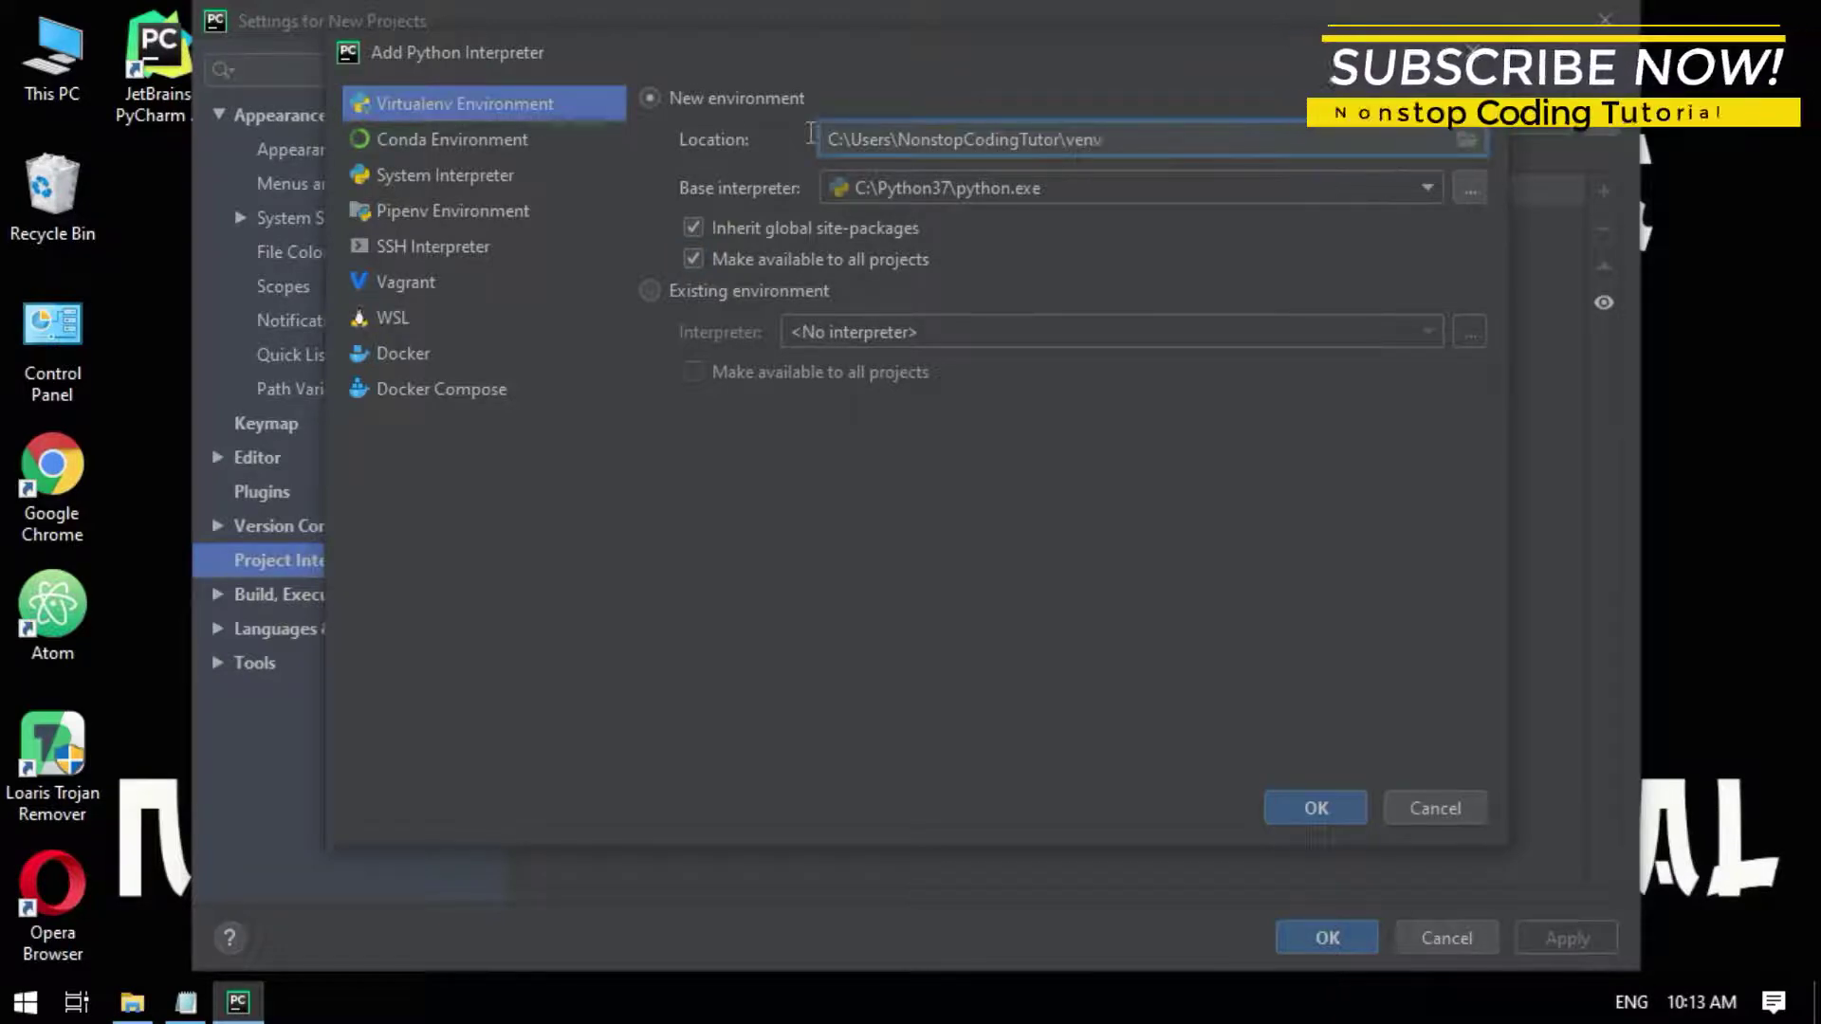
pyautogui.tripleClick(1172, 129)
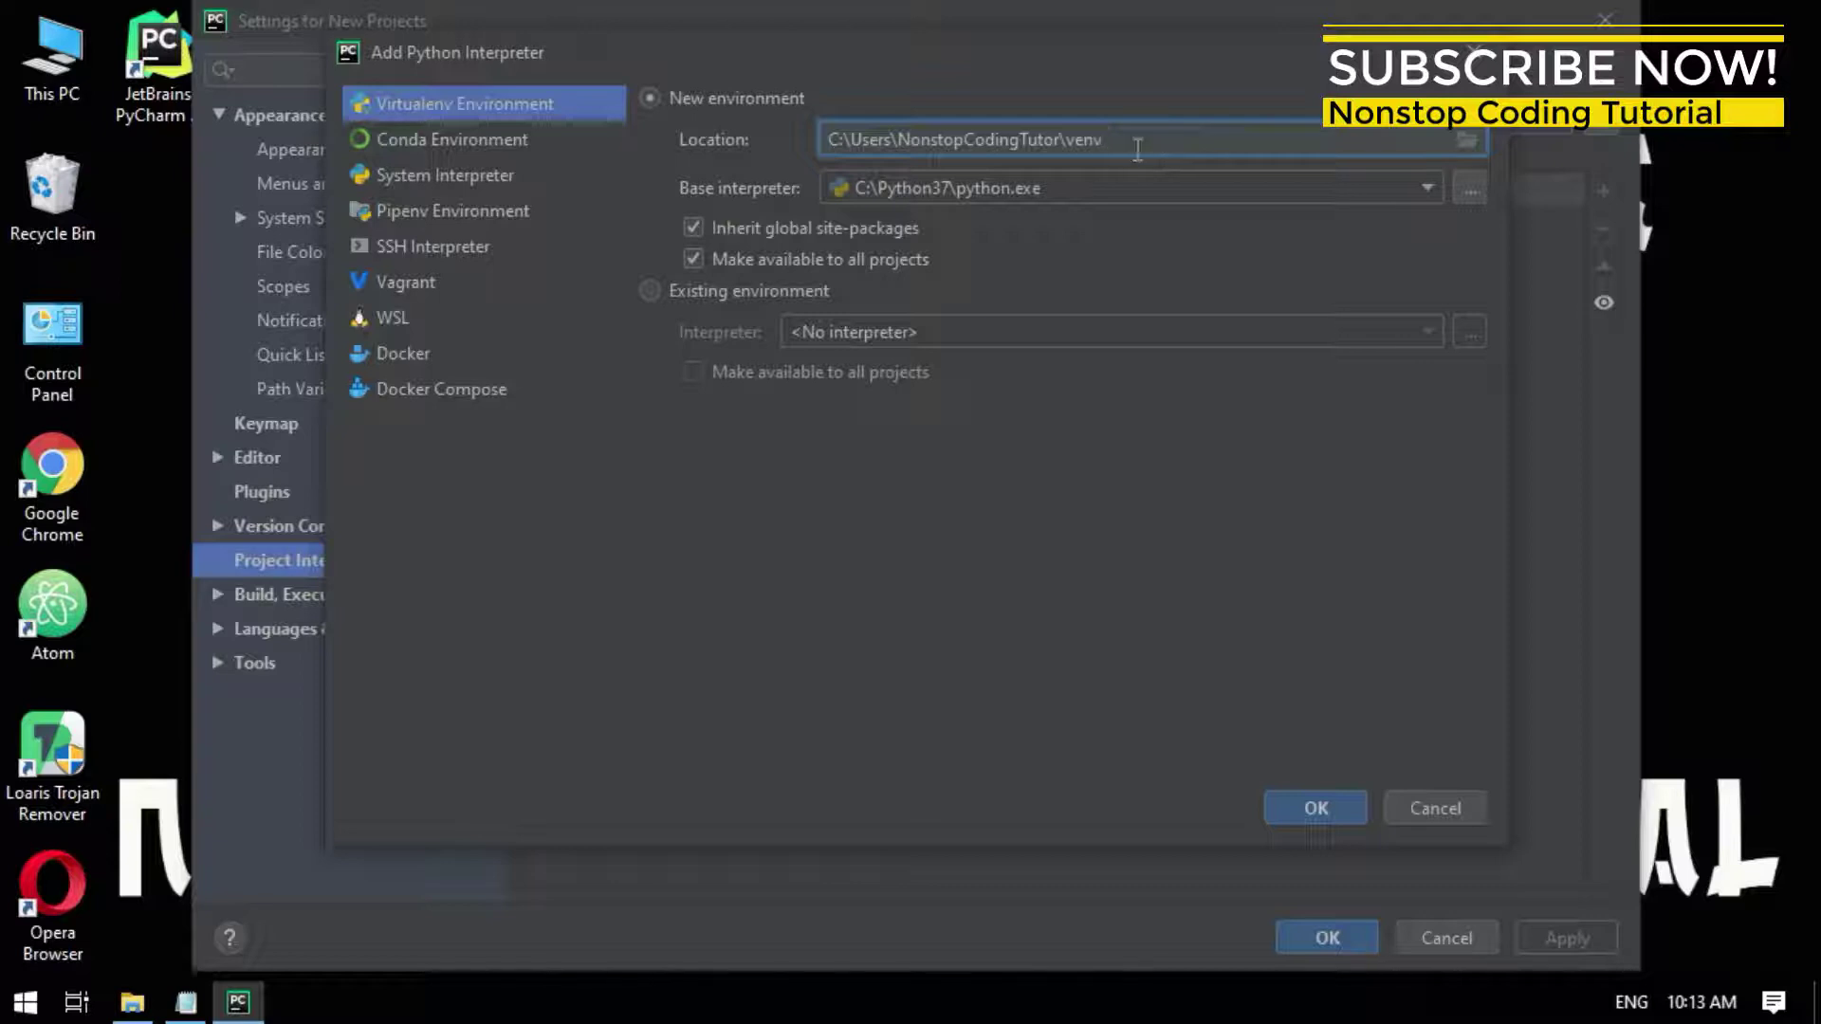
pyautogui.moveTo(1186, 138); pyautogui.dragTo(771, 137)
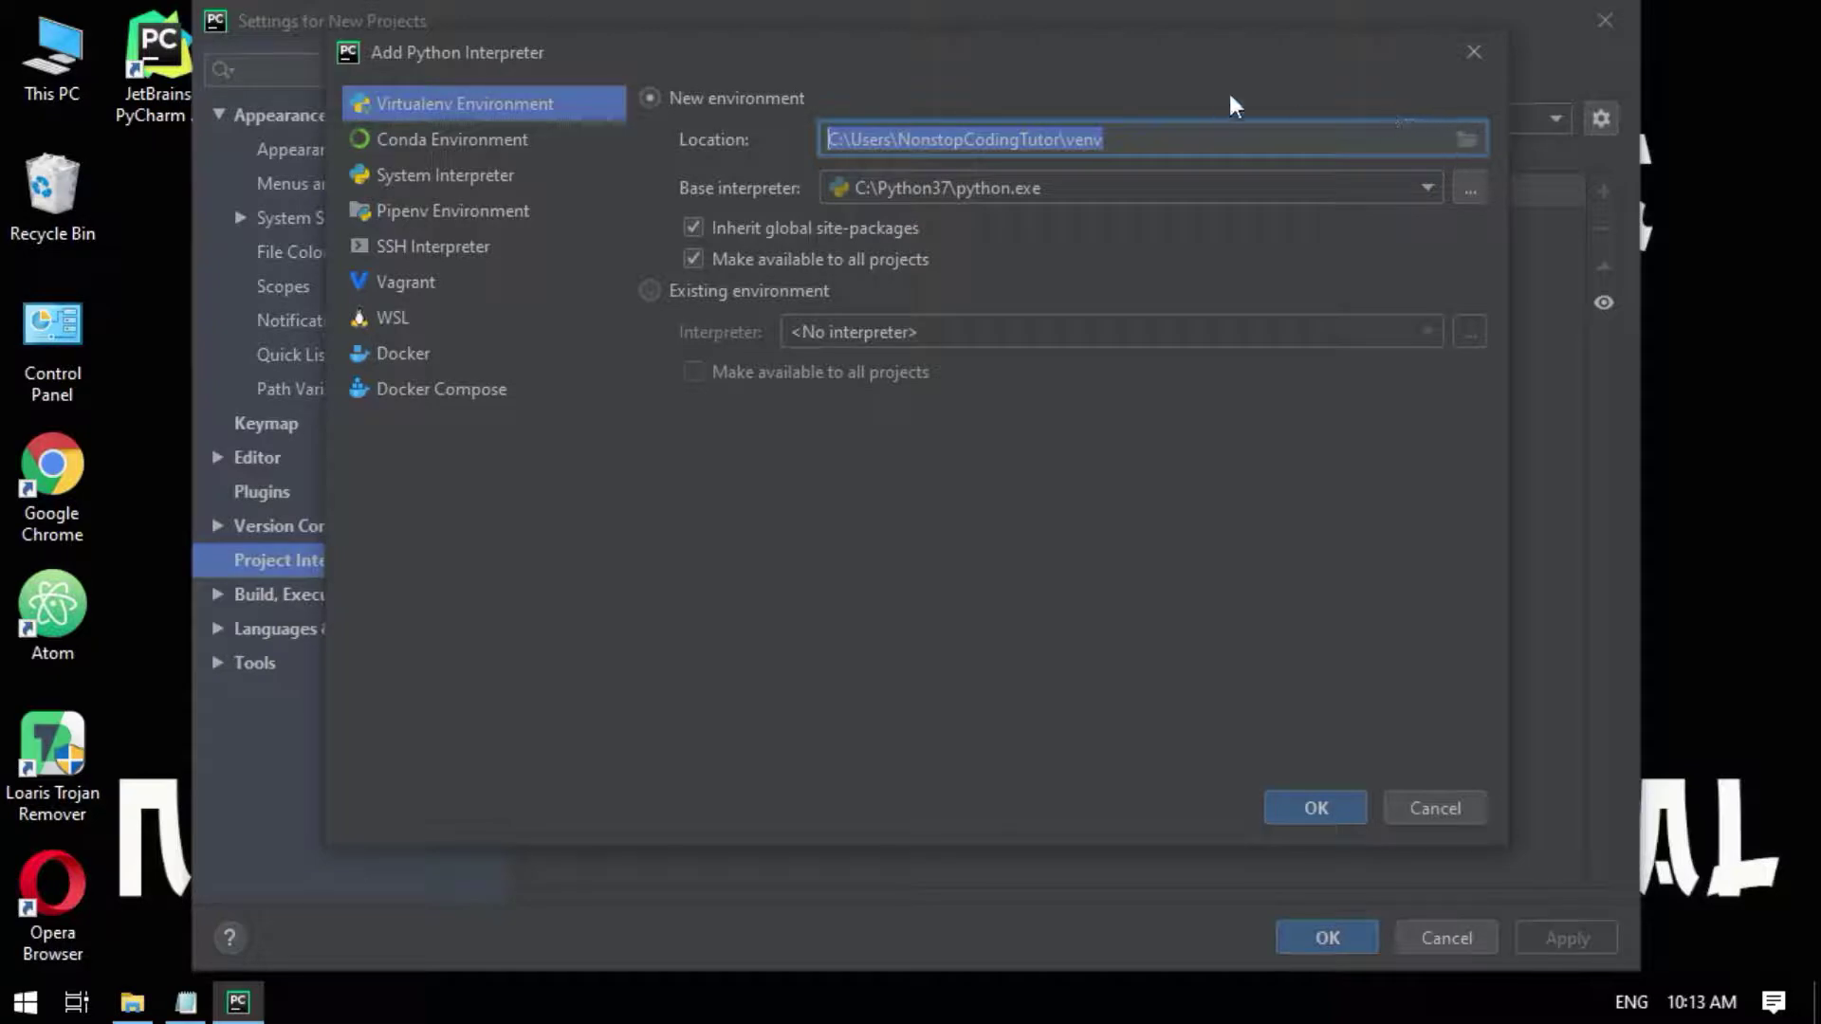
pyautogui.click(1468, 142)
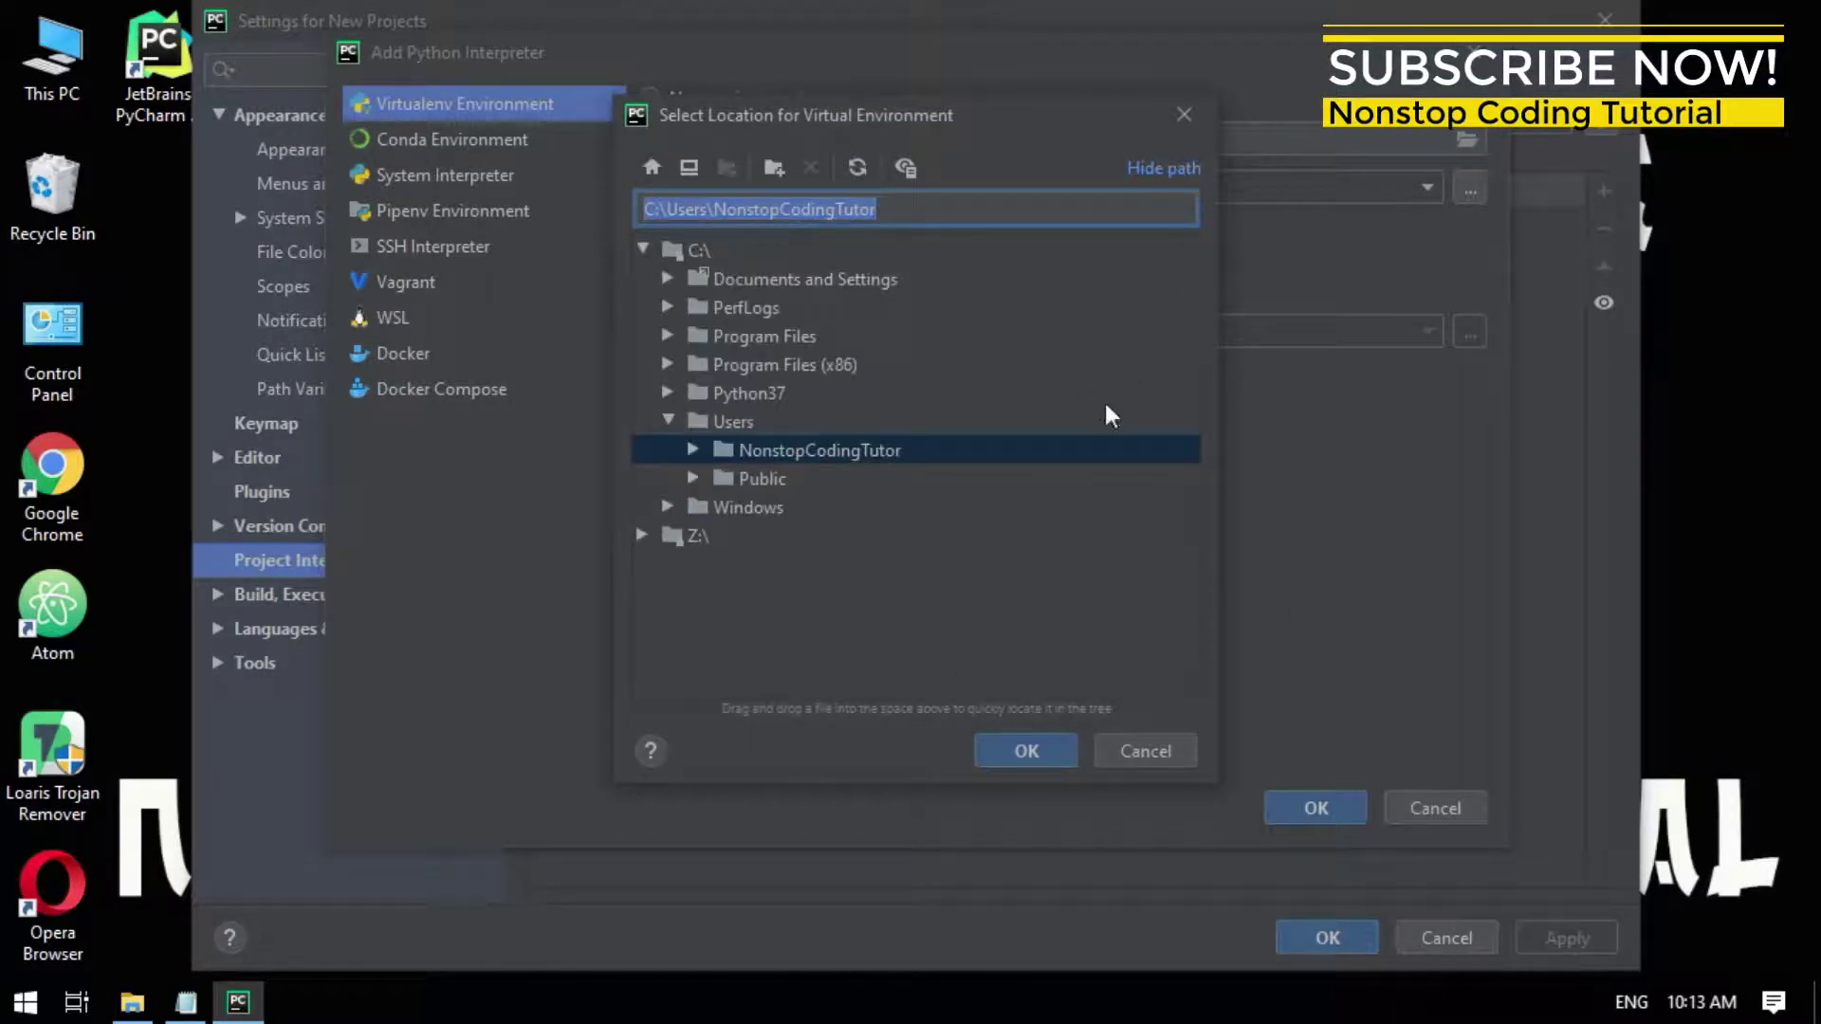
pyautogui.click(1156, 752)
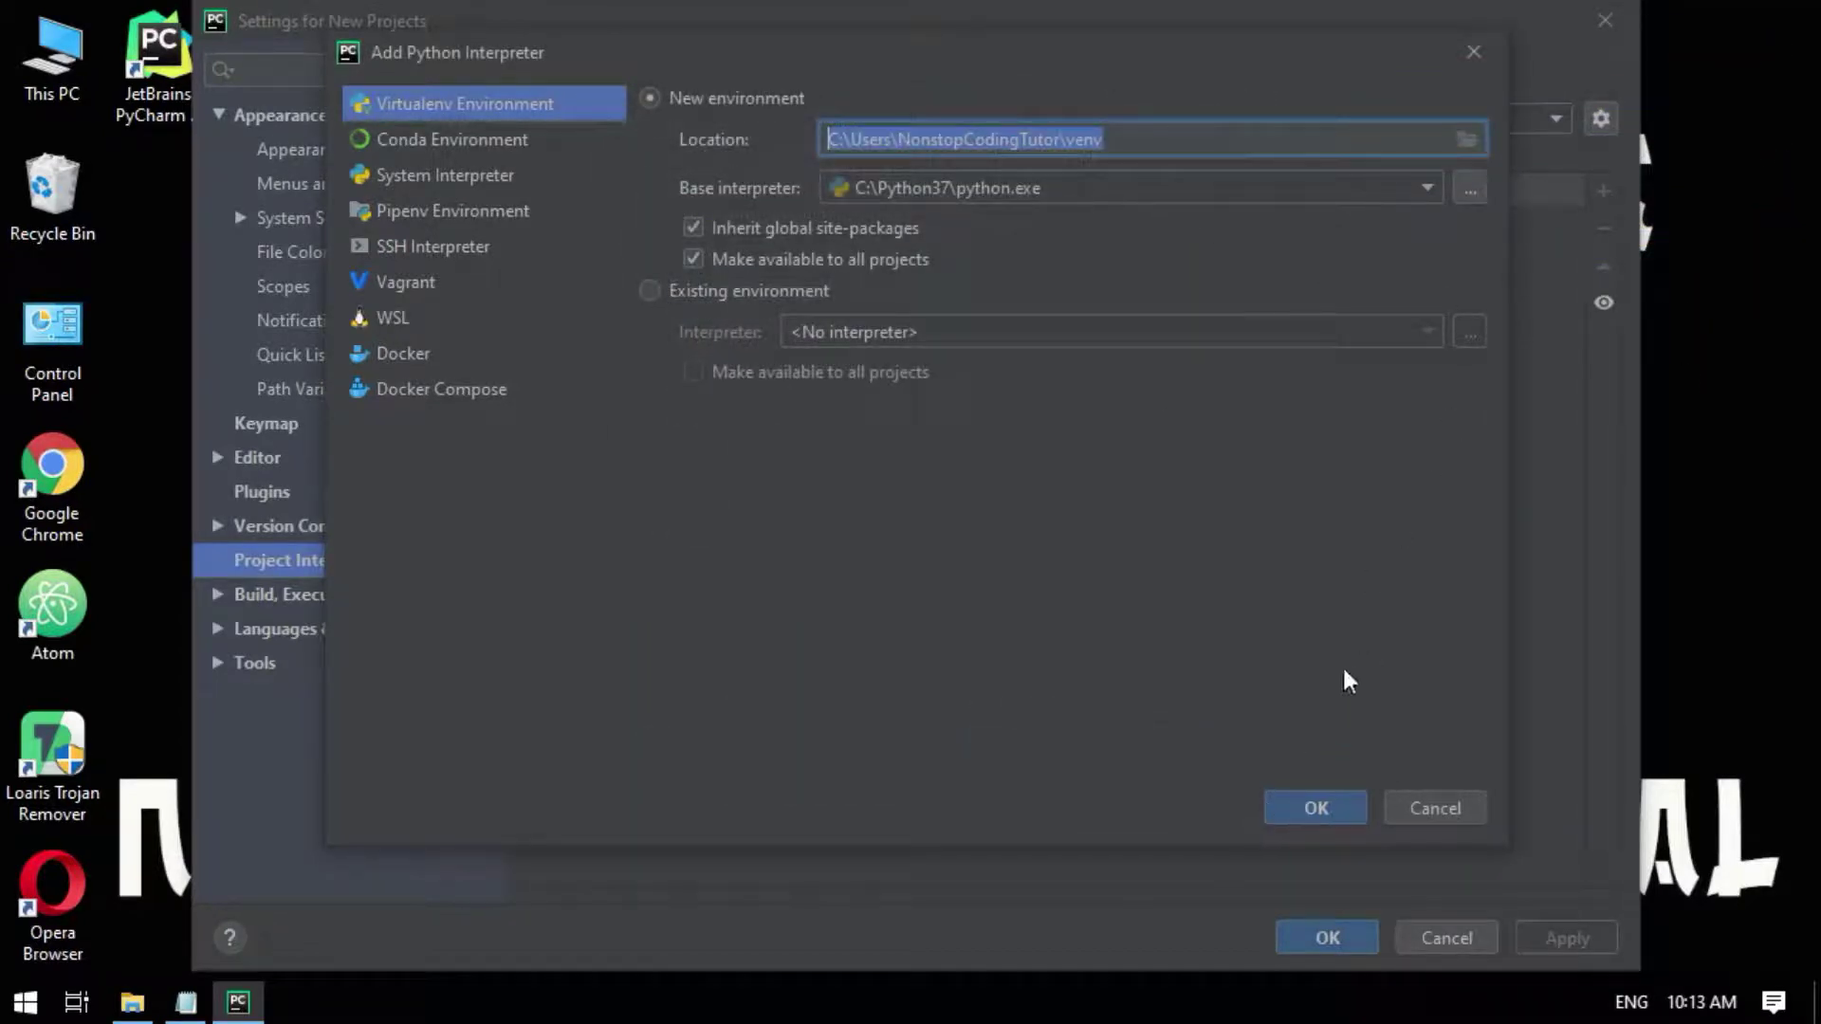
pyautogui.click(1292, 818)
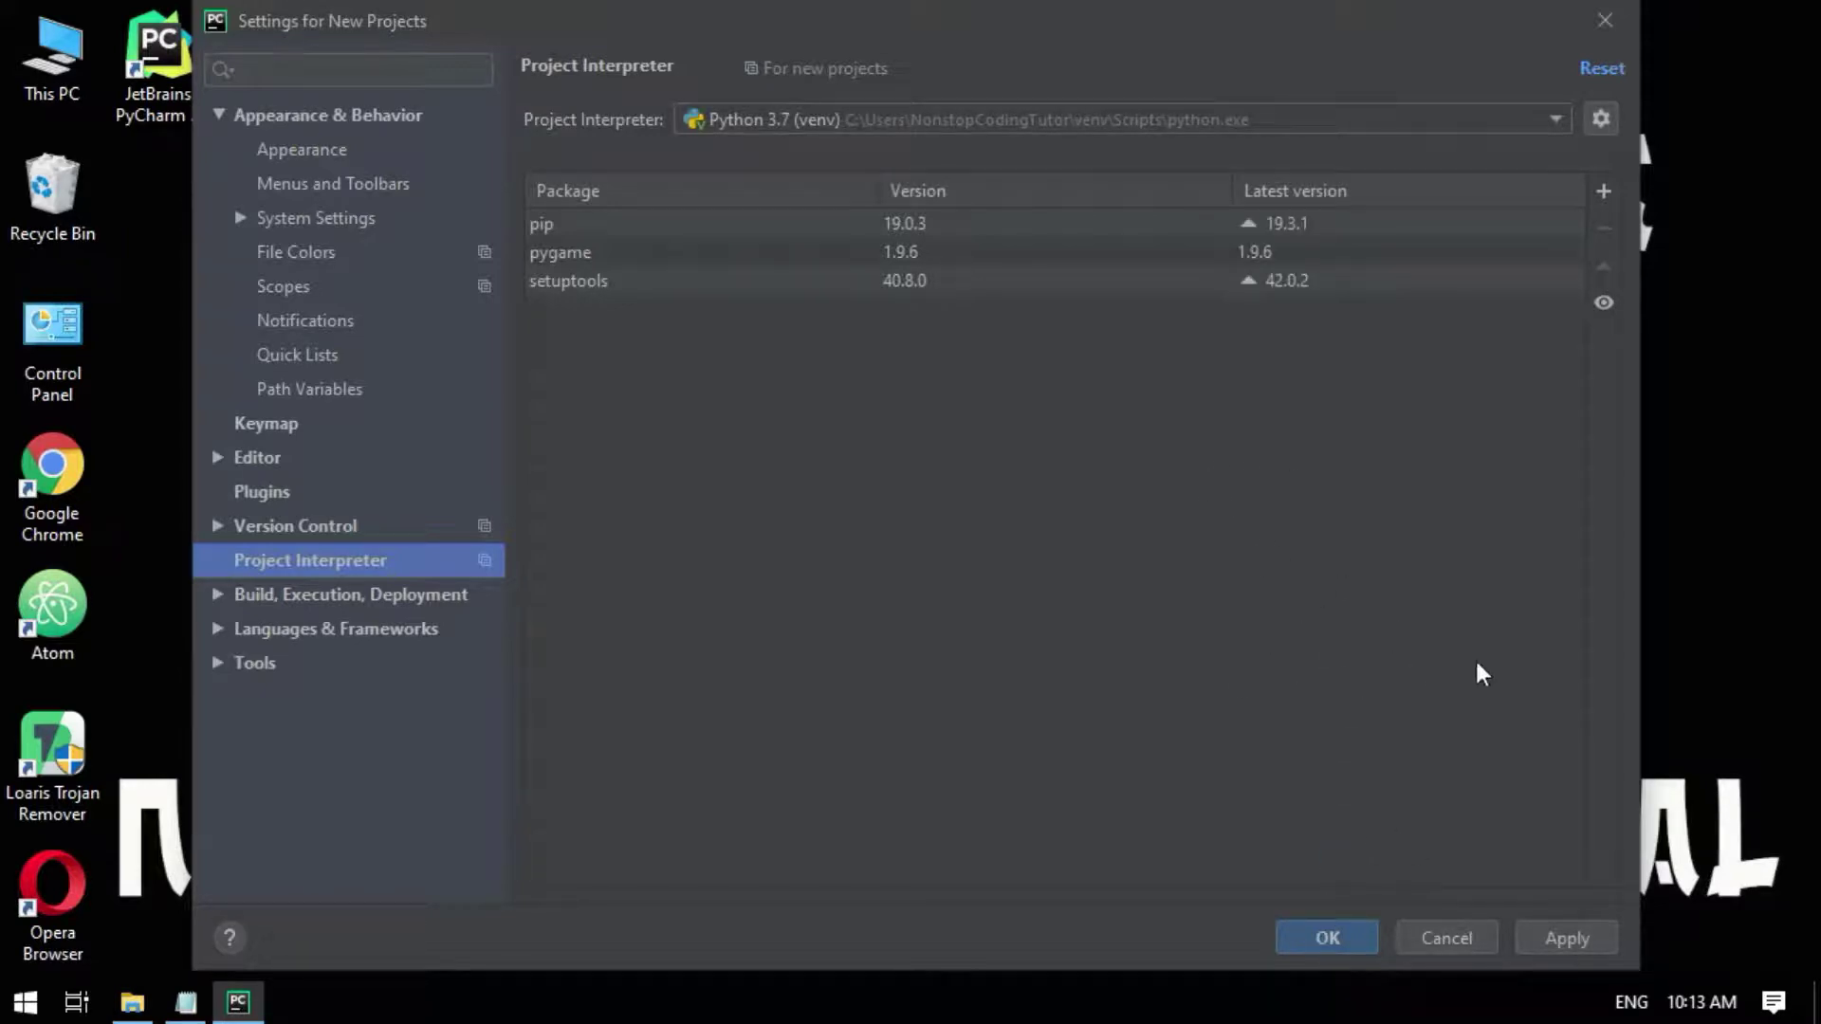
pyautogui.click(1547, 939)
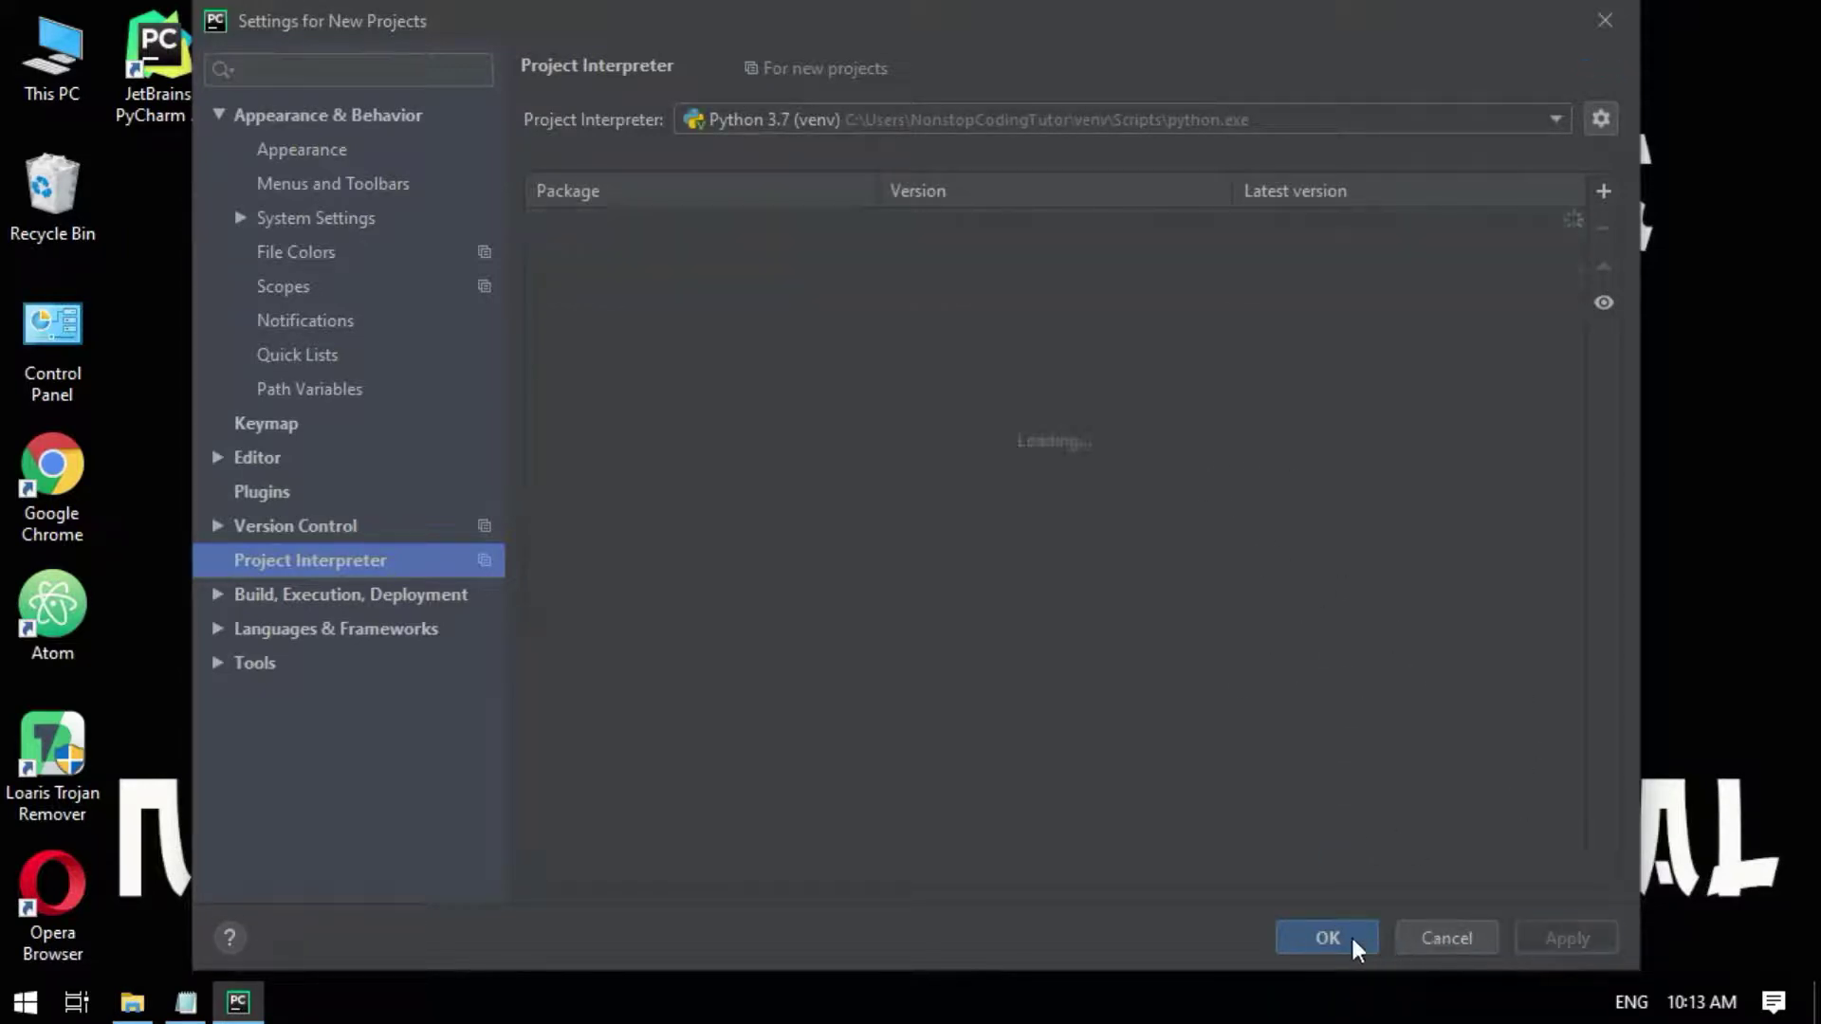
pyautogui.click(1328, 937)
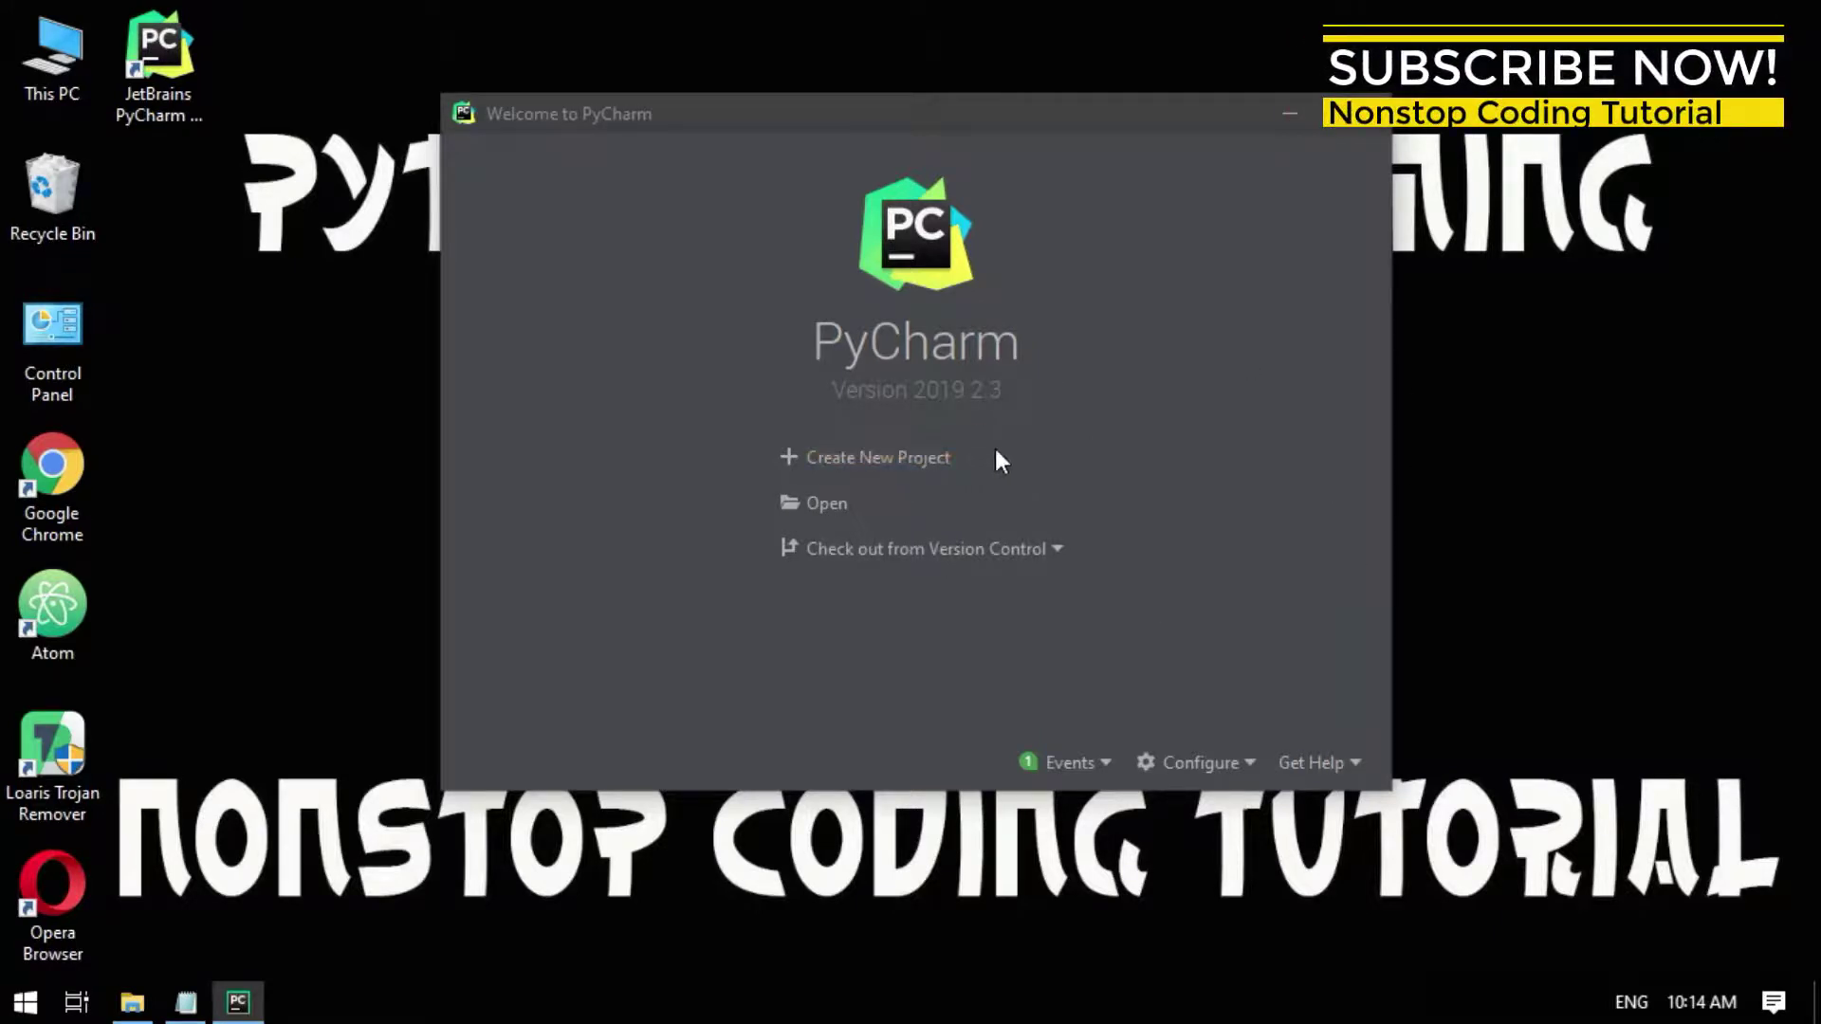
# Create the Pure Python project untitled with a new Virtualenv environment, dismissing the Tip of the Day and maximizing the project window.
pyautogui.click(912, 462)
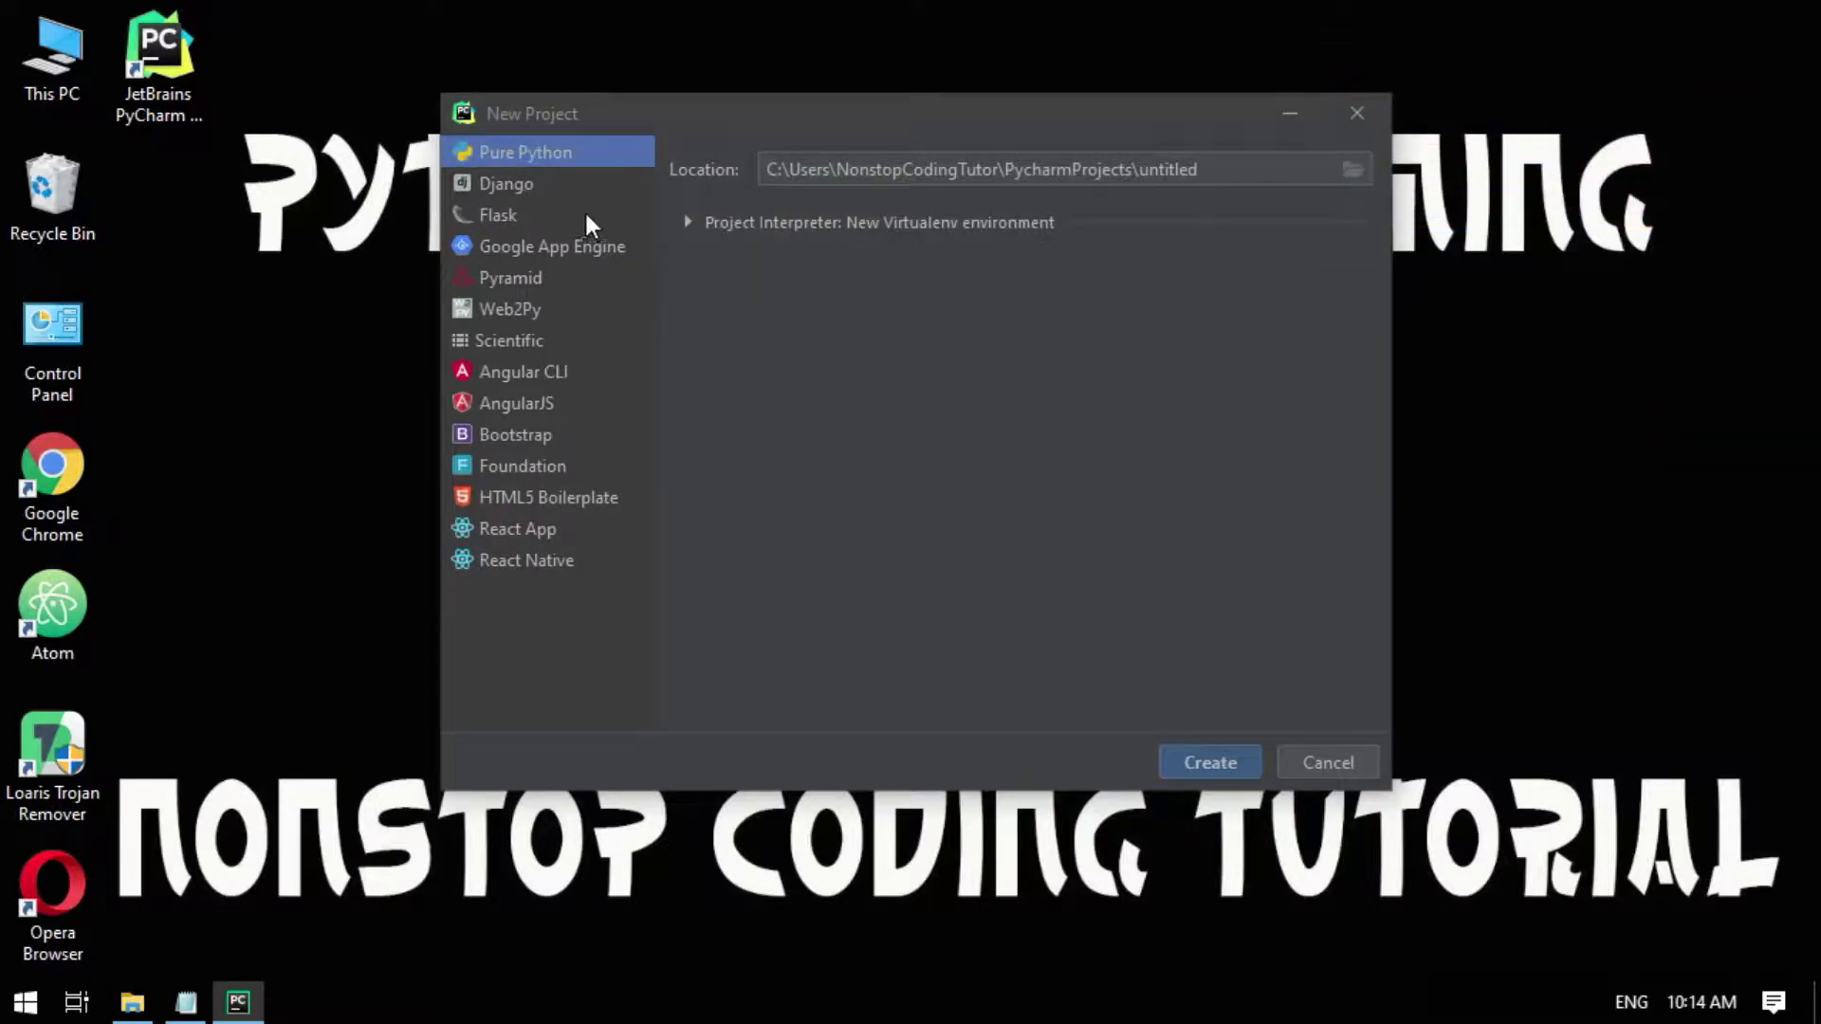
pyautogui.click(699, 223)
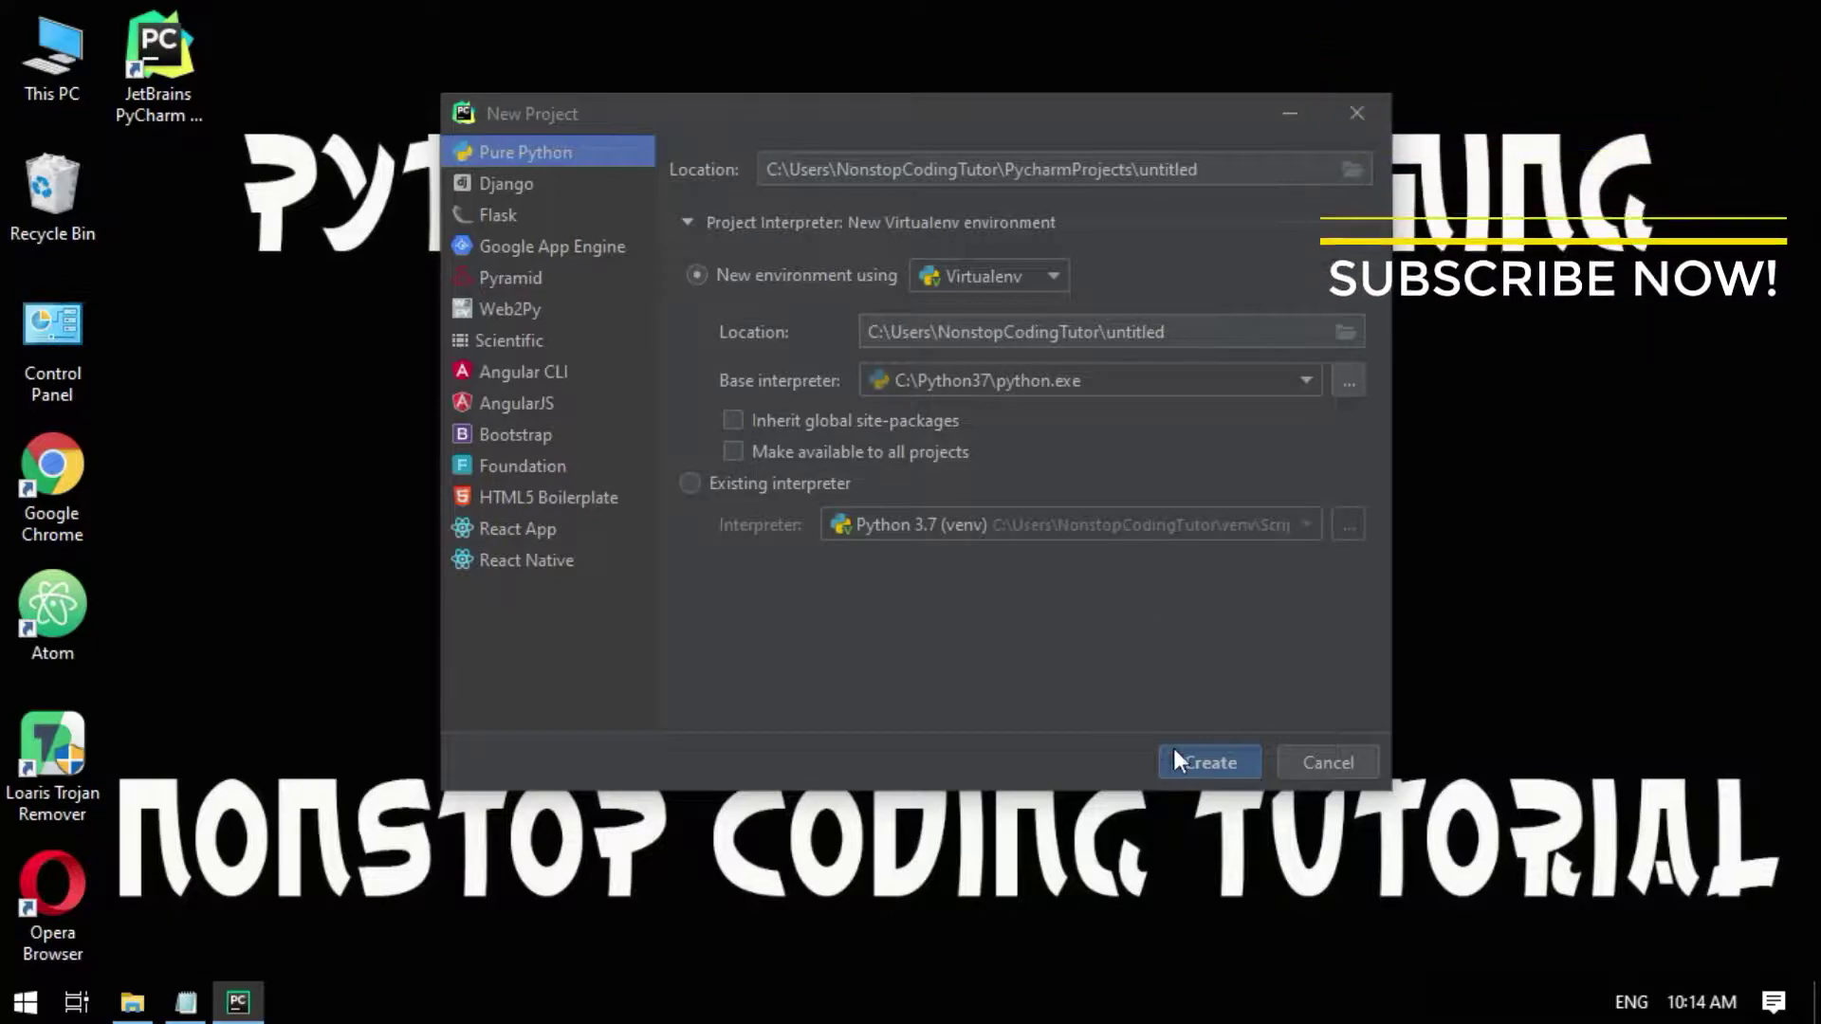
pyautogui.click(1200, 761)
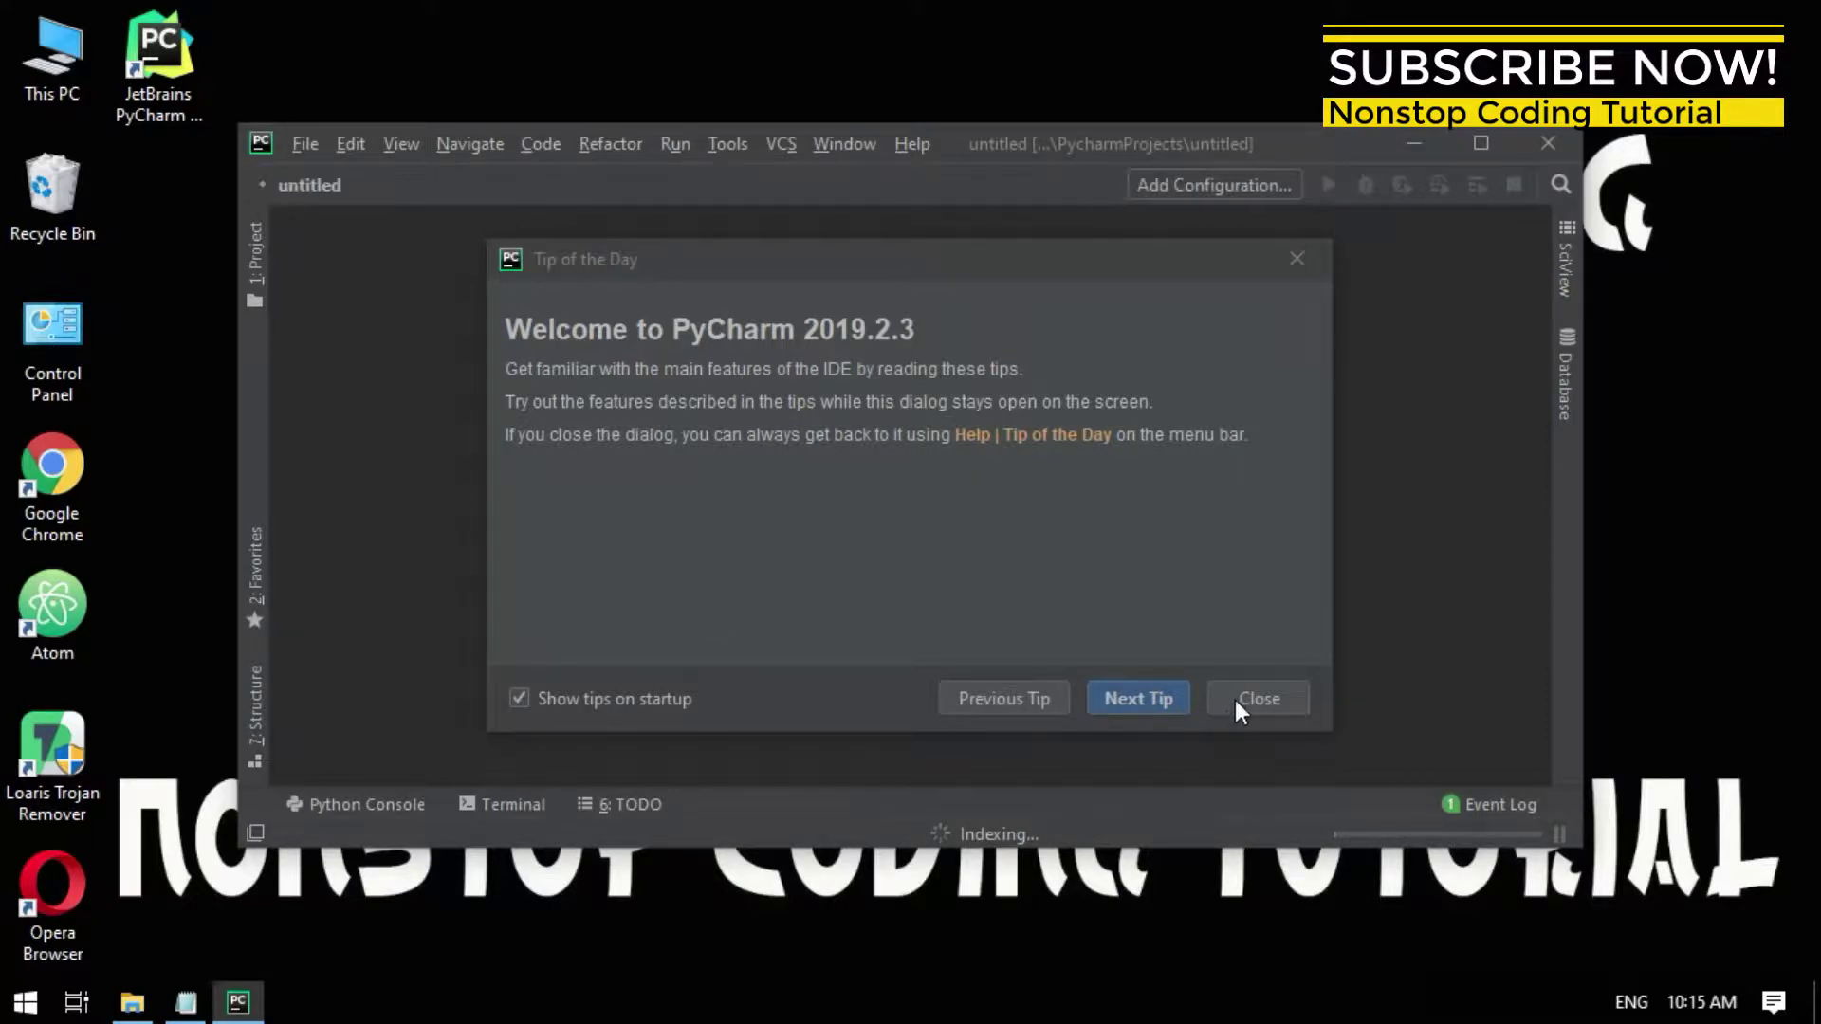
pyautogui.click(1269, 695)
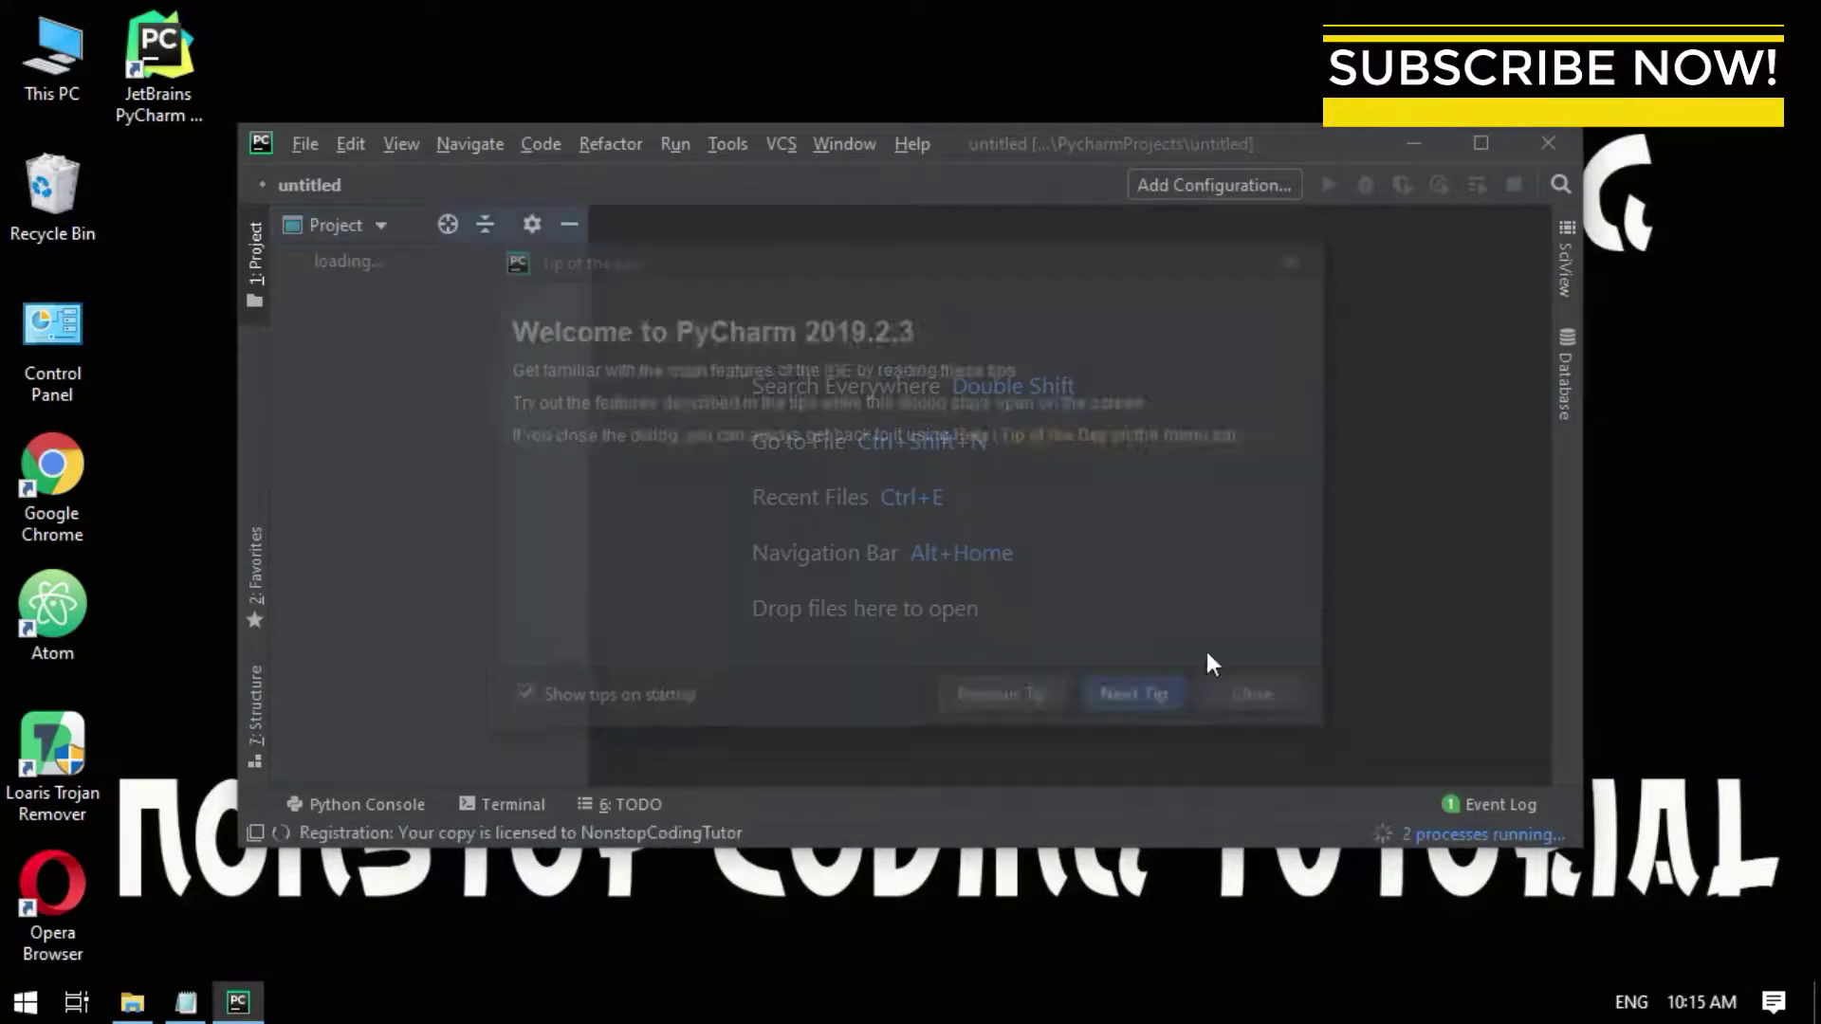
pyautogui.click(1480, 143)
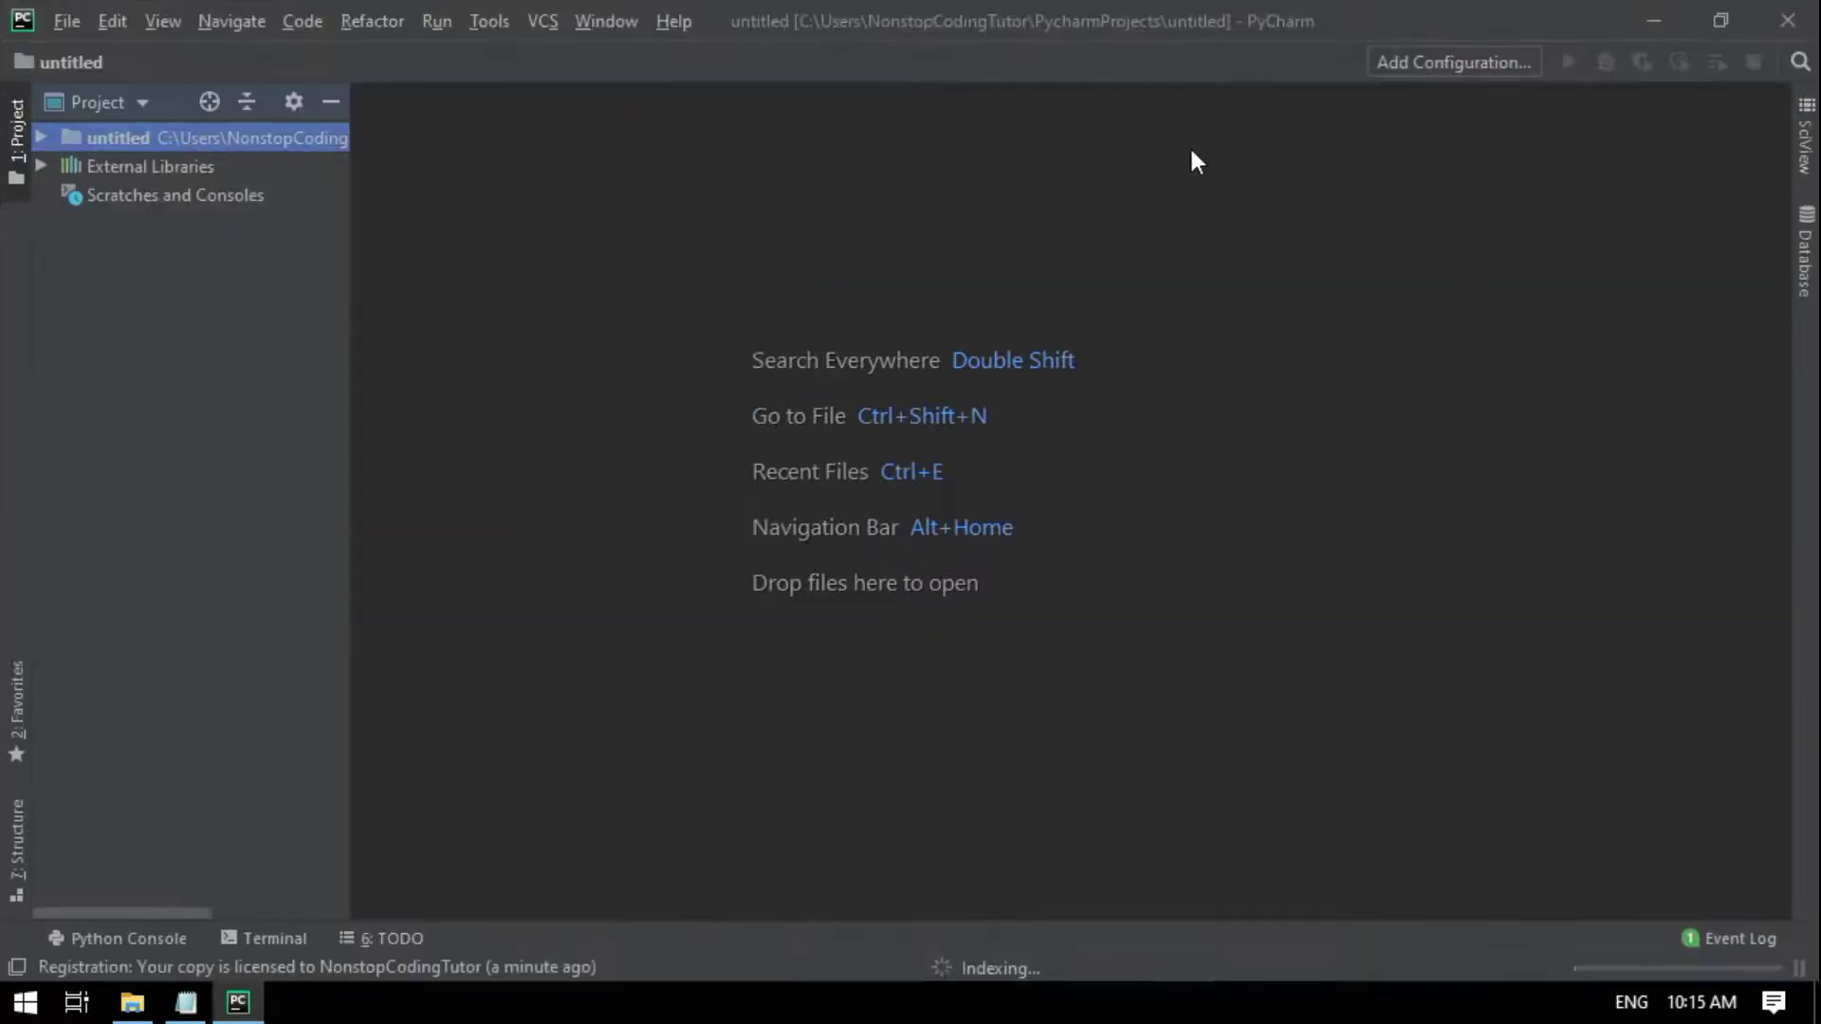
# Expand External Libraries in the project tree to view the project's Python interpreter.
pyautogui.click(40, 173)
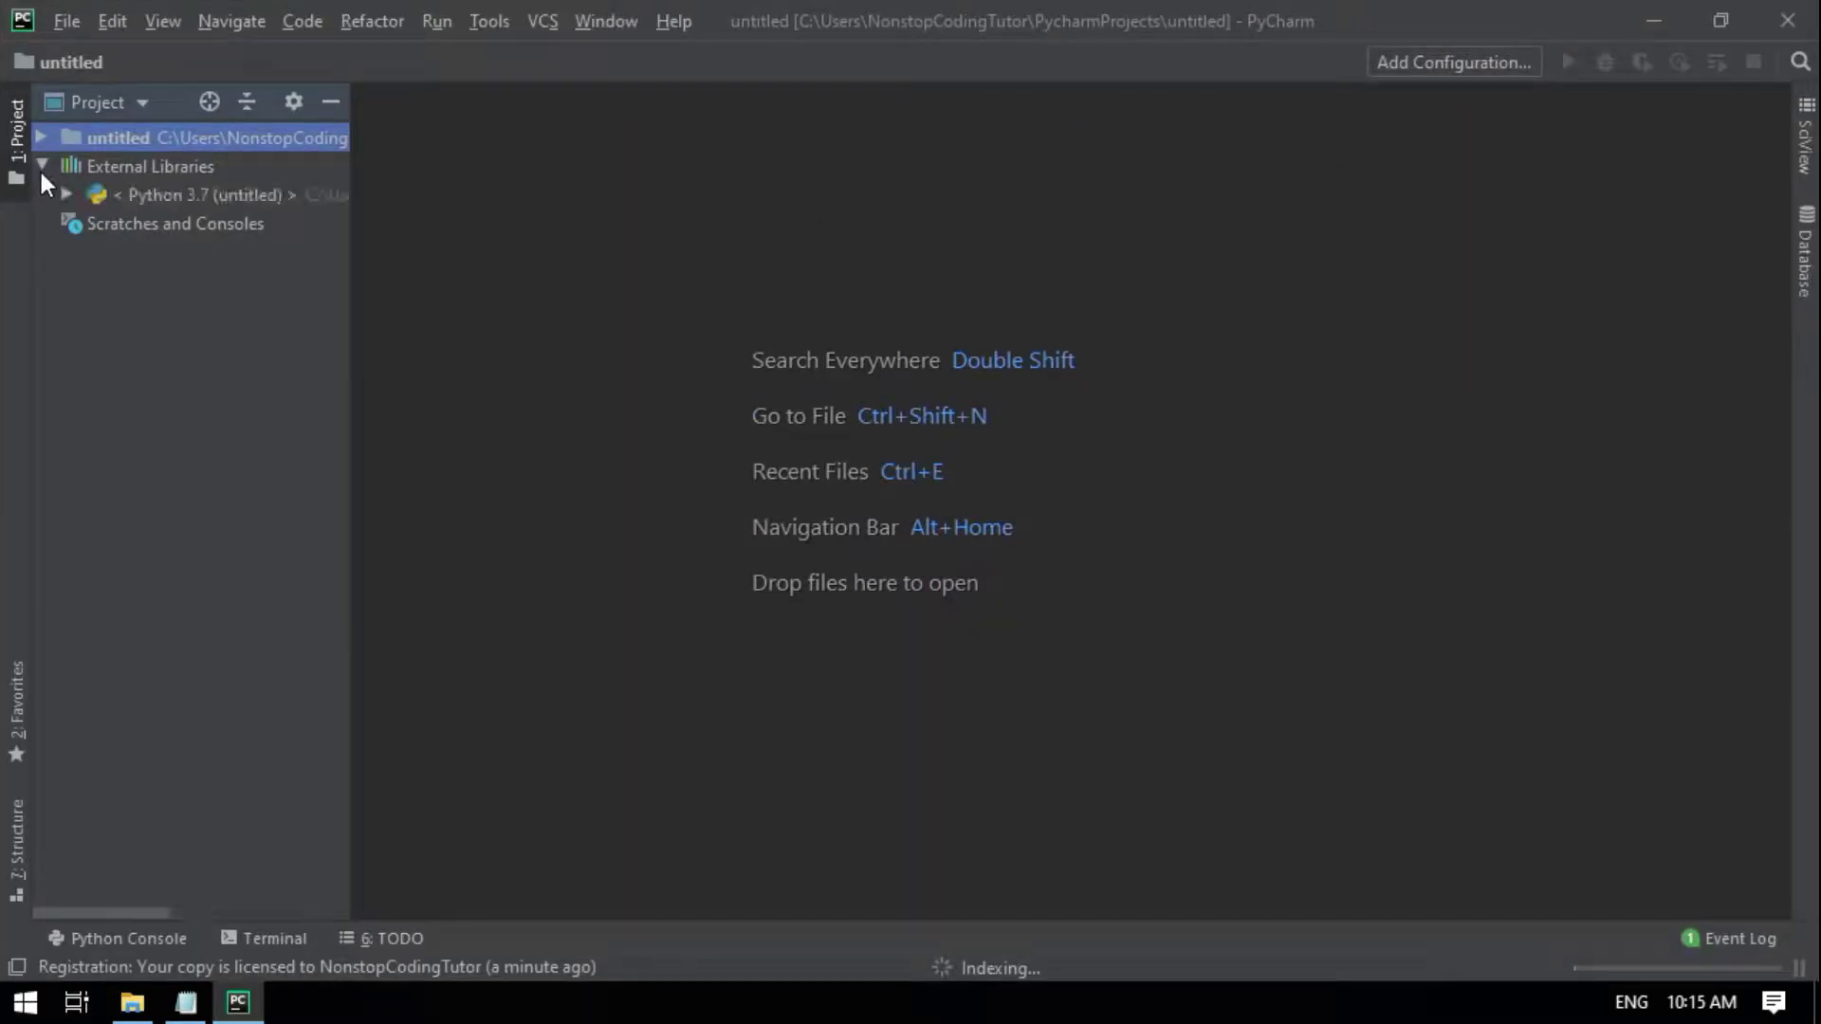
pyautogui.click(40, 173)
pyautogui.click(42, 161)
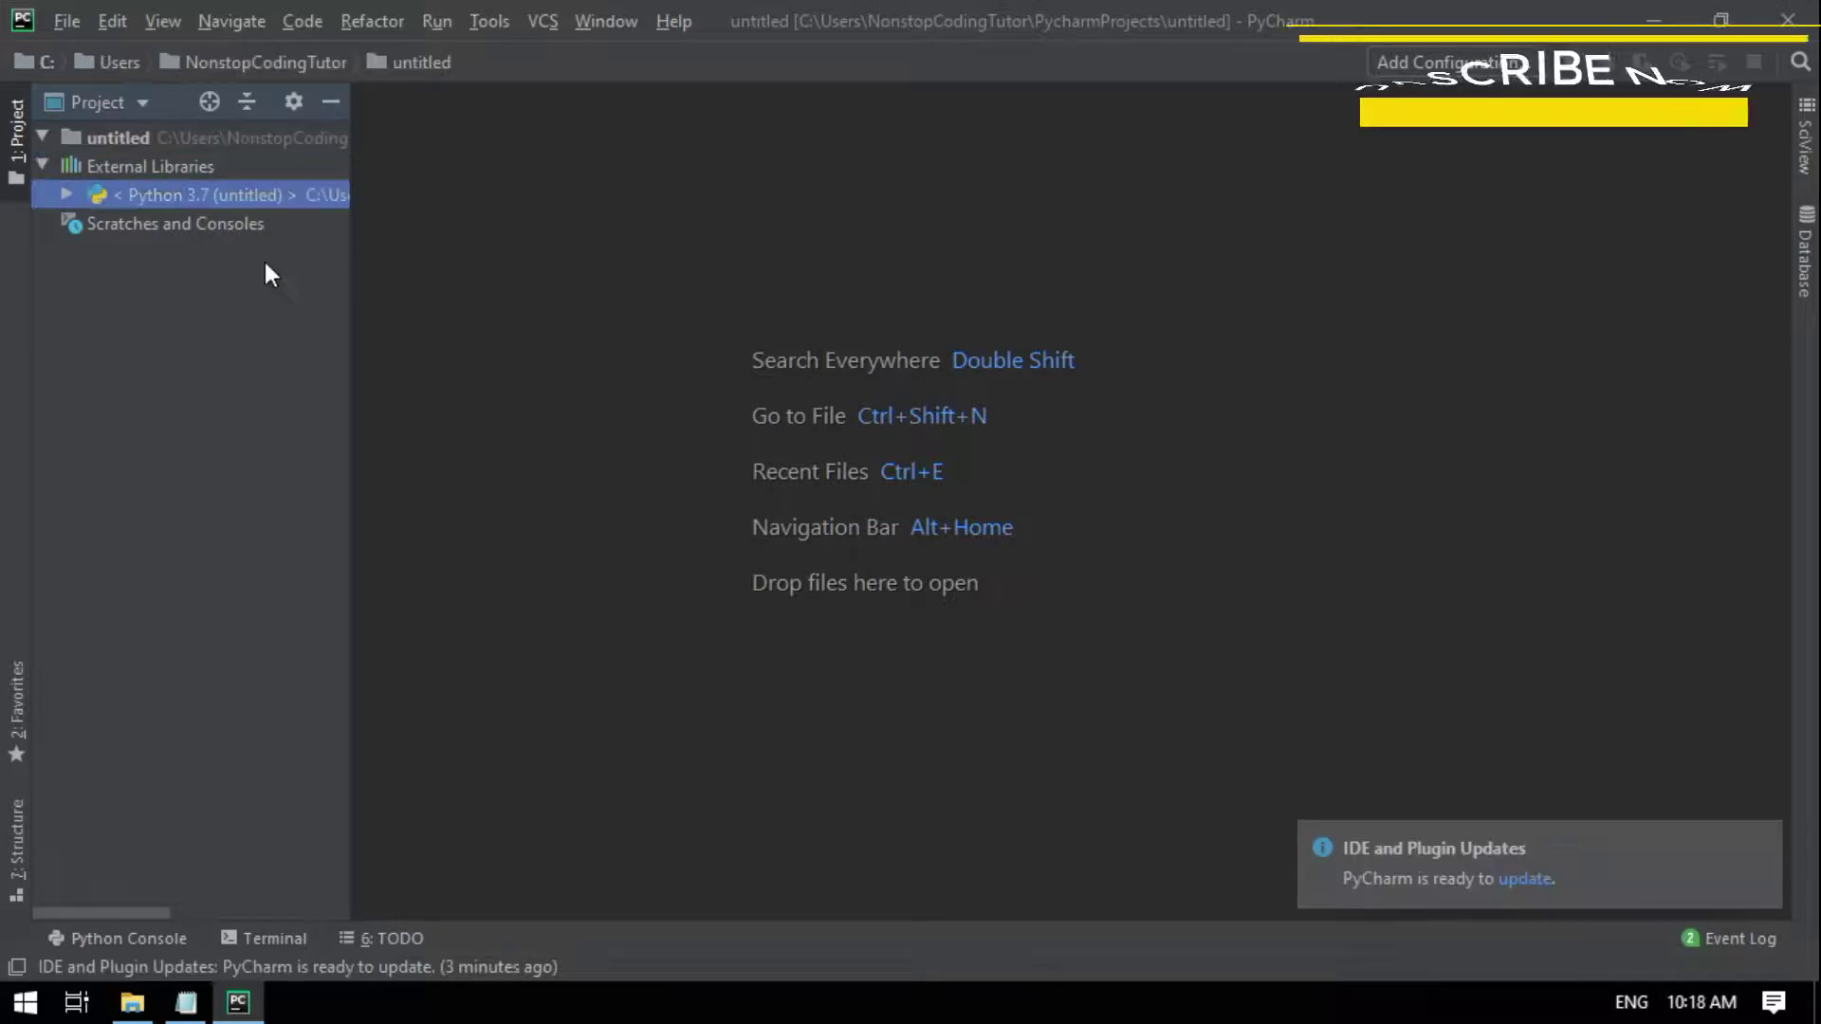
# Create a Pure Python project named HelloWorld in the PycharmProjects folder and open it in this window, maximized.
pyautogui.click(69, 19)
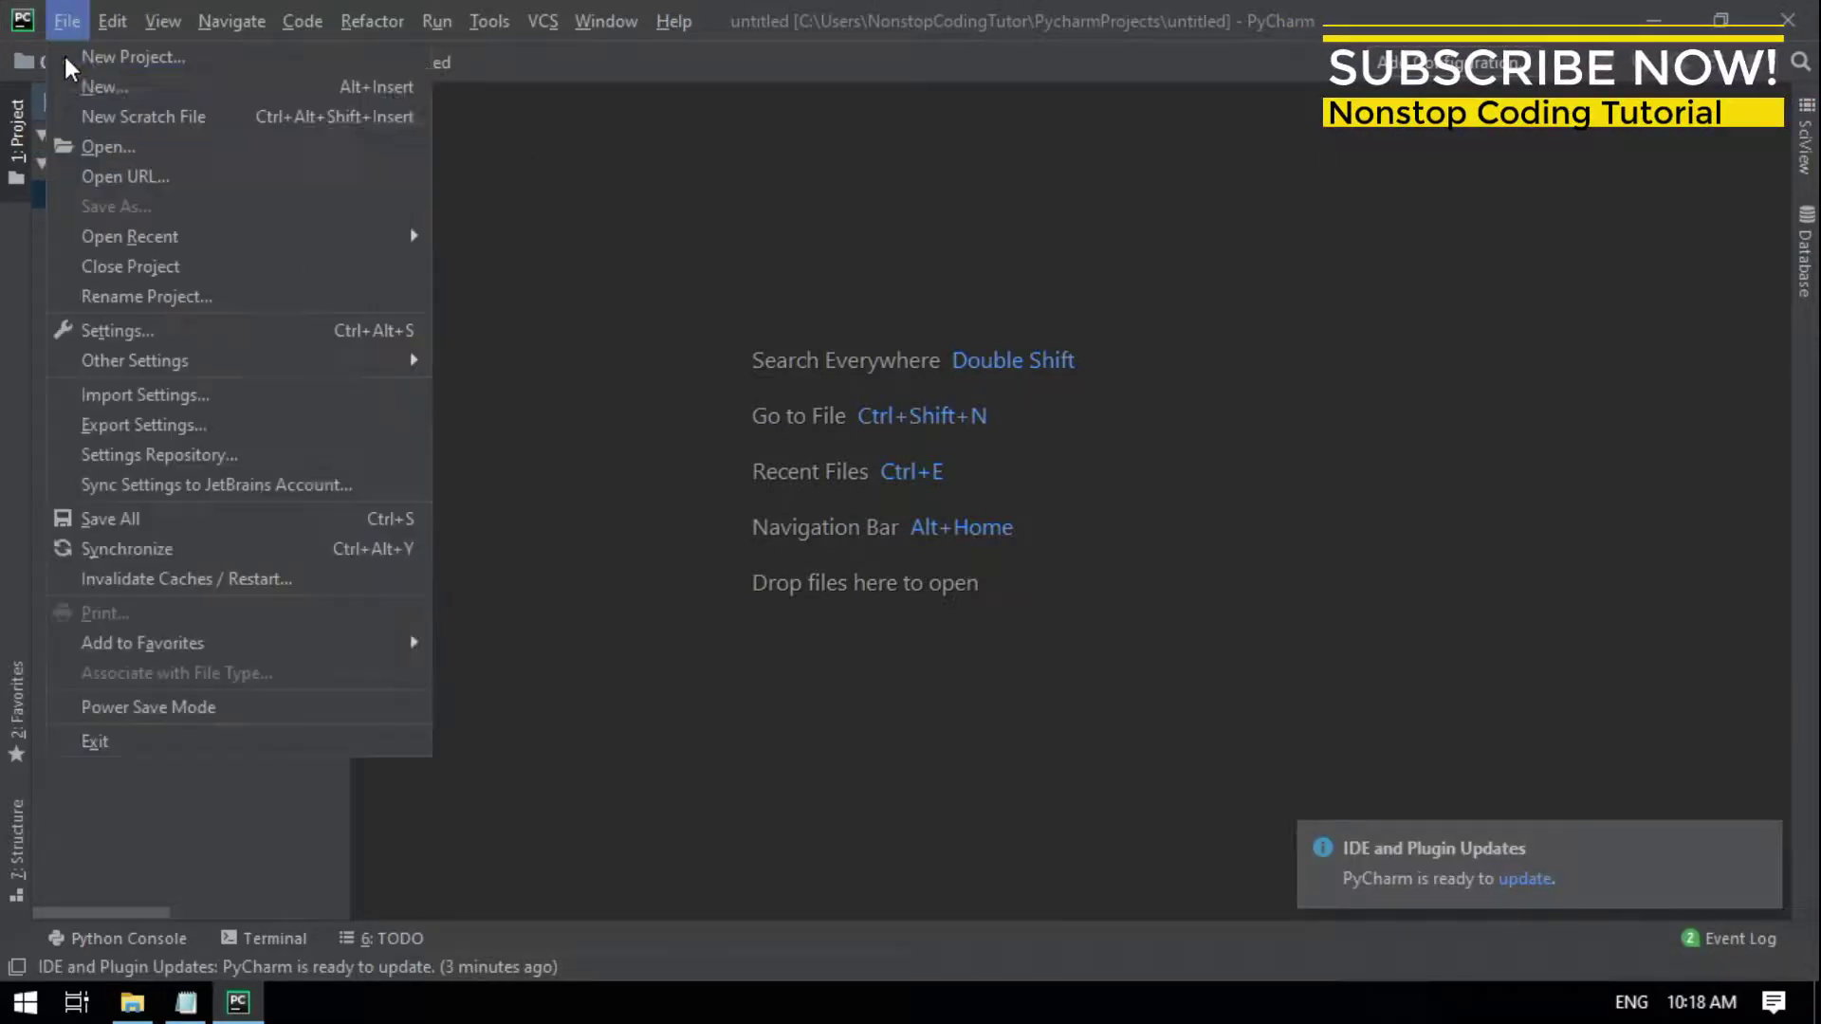
pyautogui.click(225, 58)
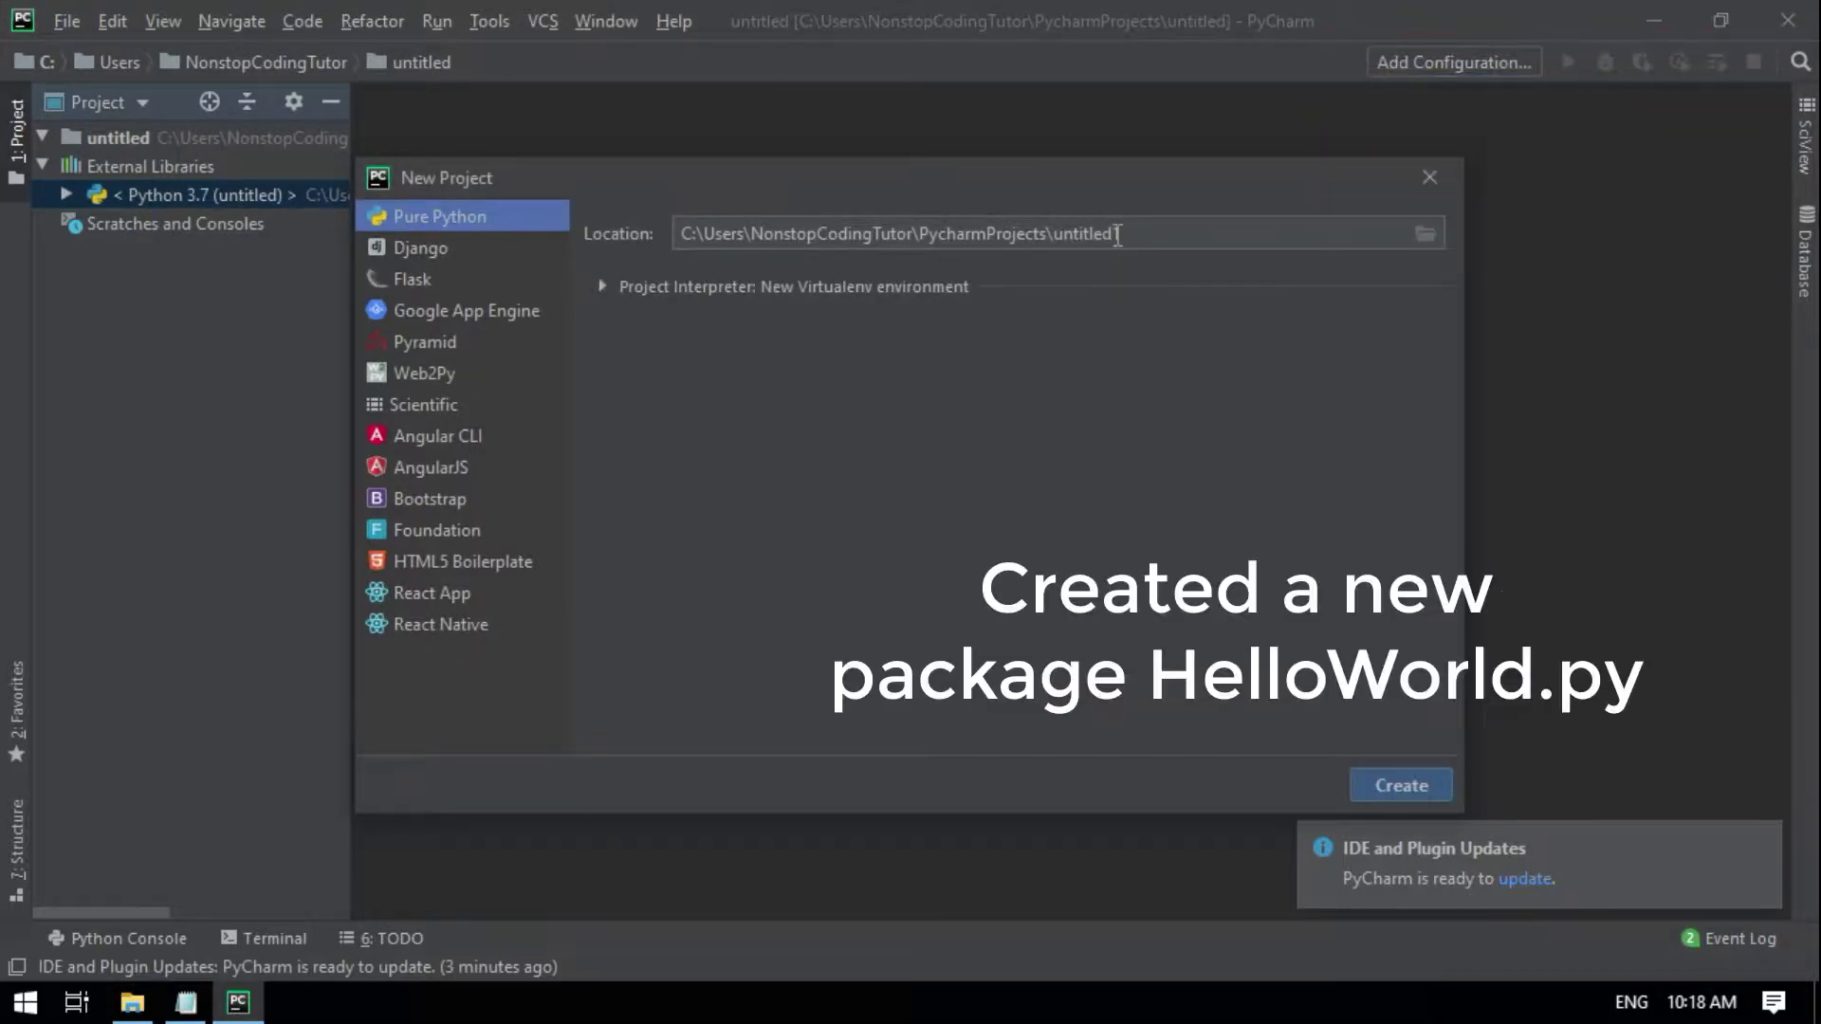
pyautogui.click(1097, 219)
pyautogui.doubleClick(1104, 224)
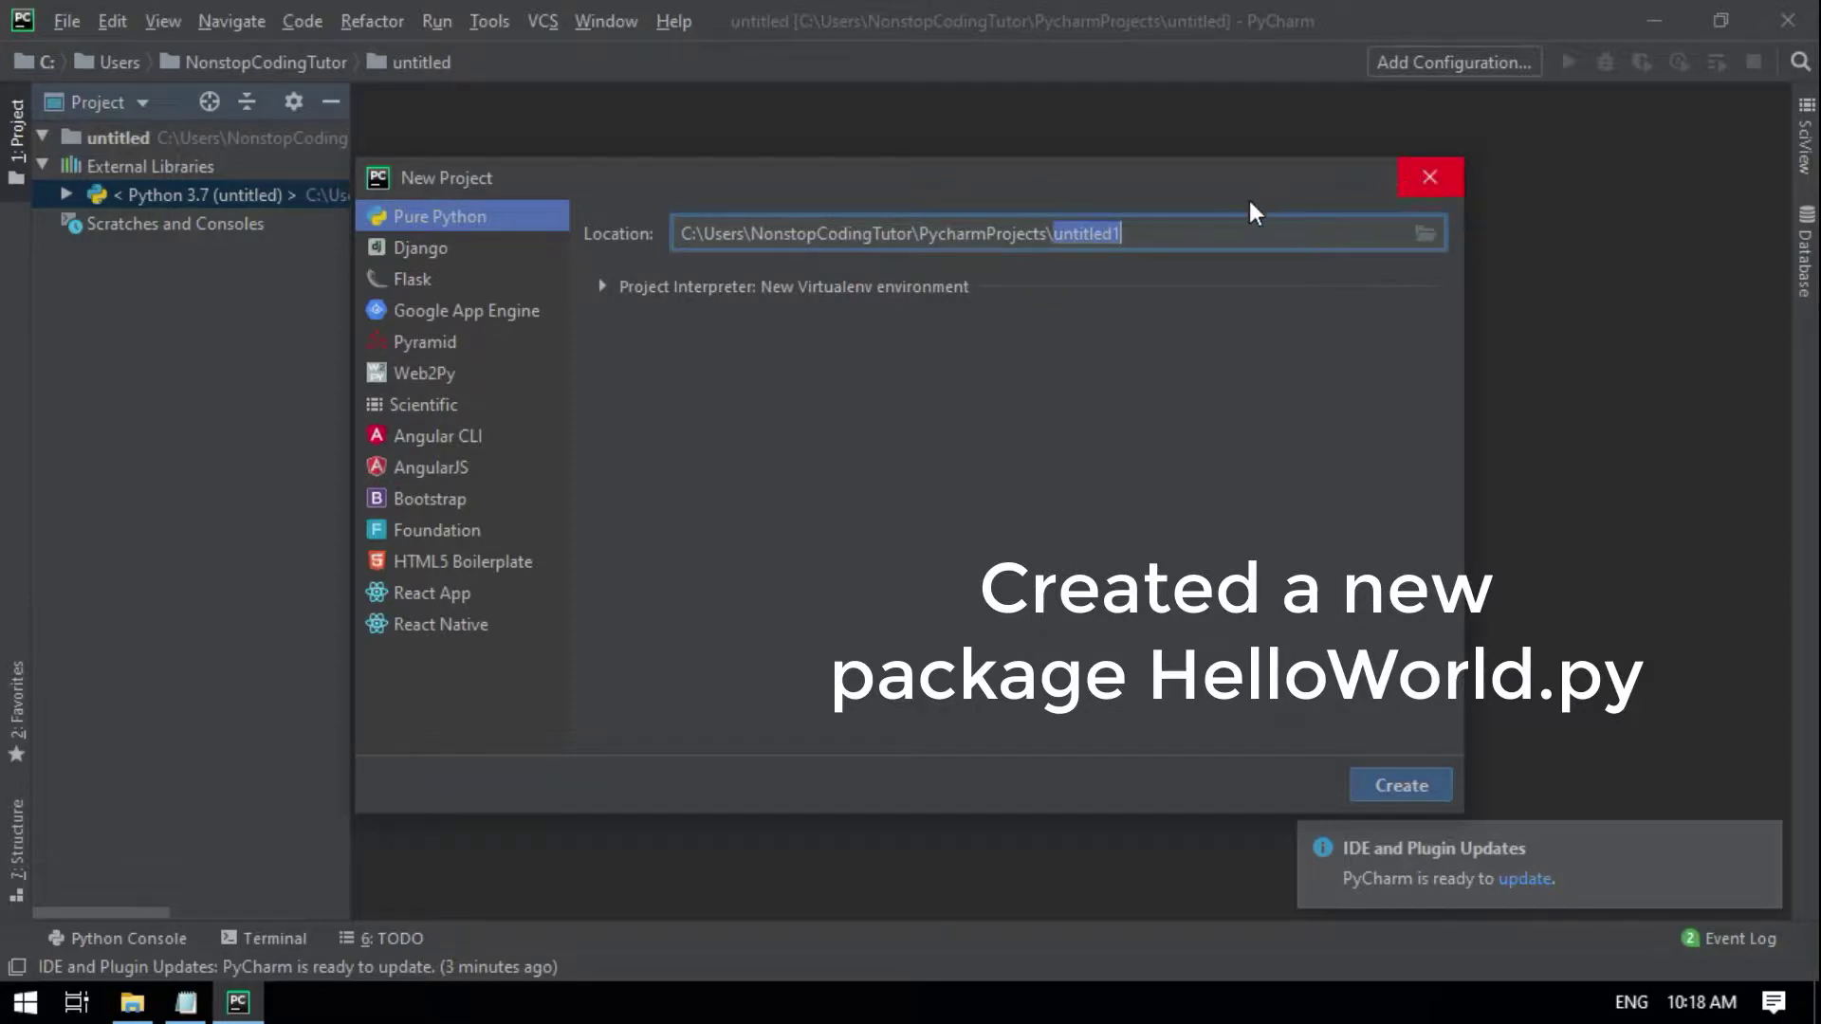
pyautogui.write('Hello Wor')
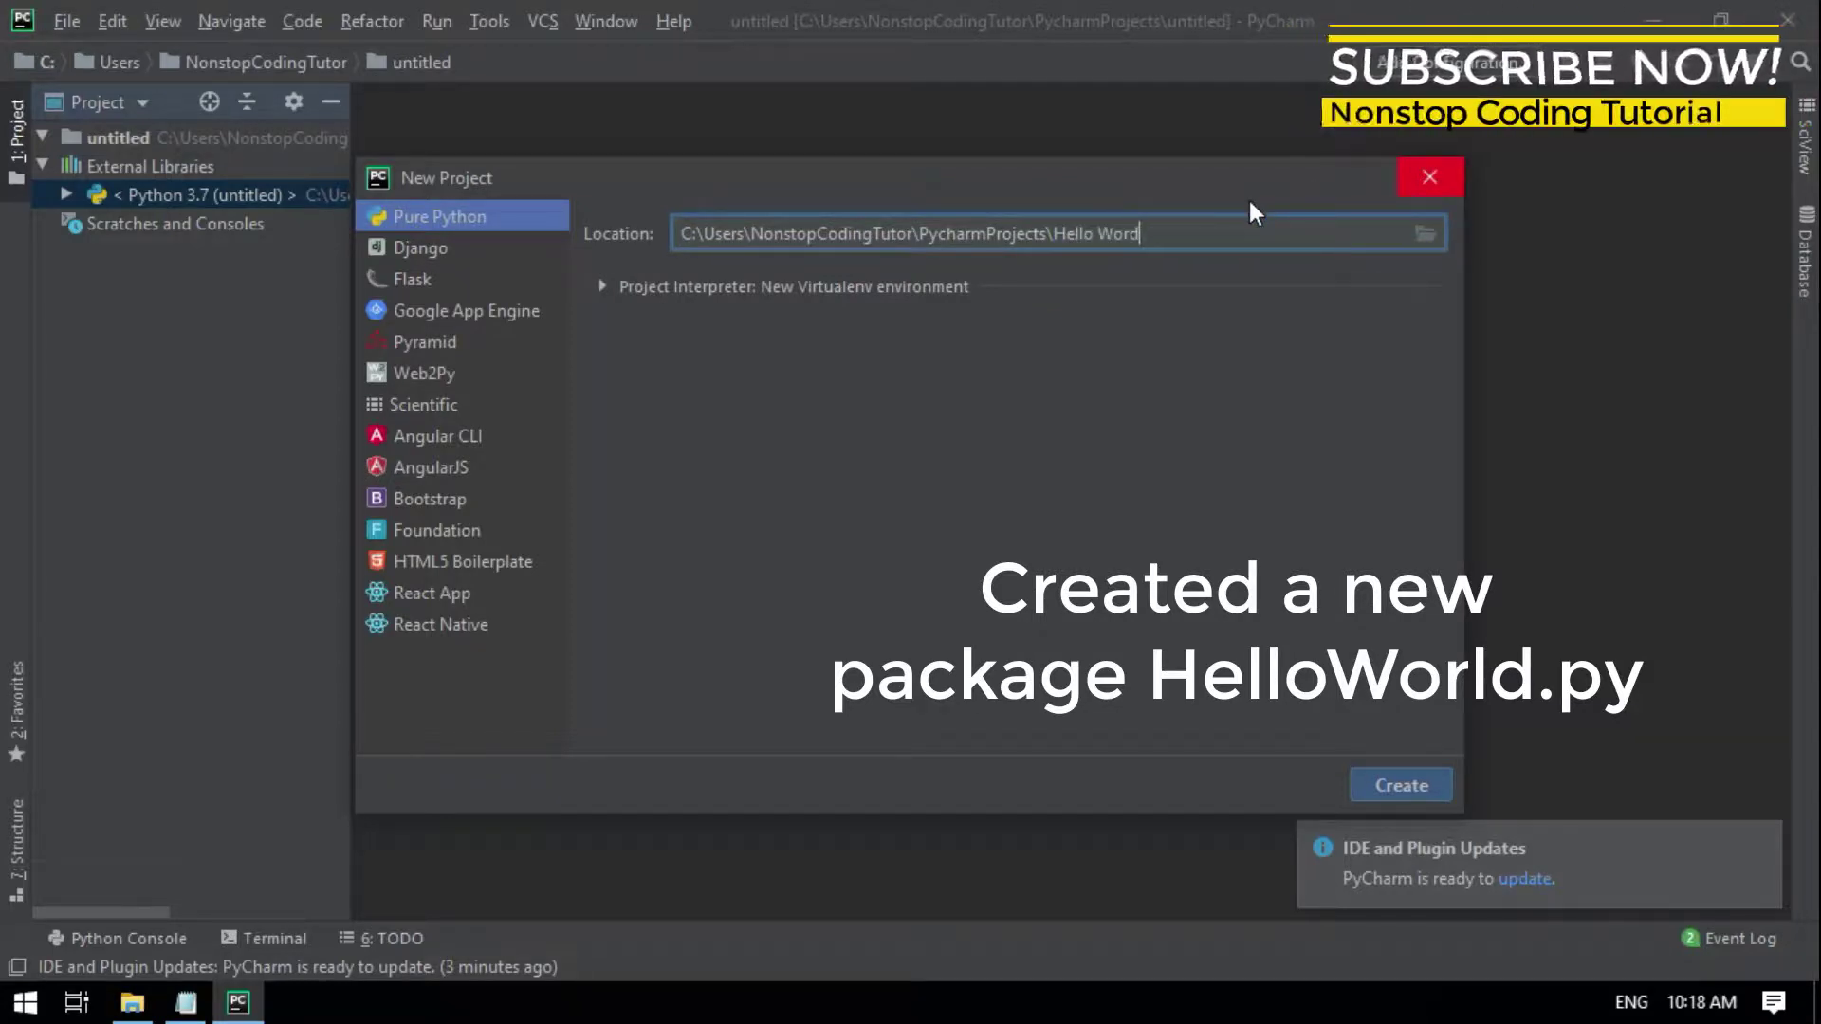
pyautogui.press('BackSpace')
pyautogui.press('BackSpace')
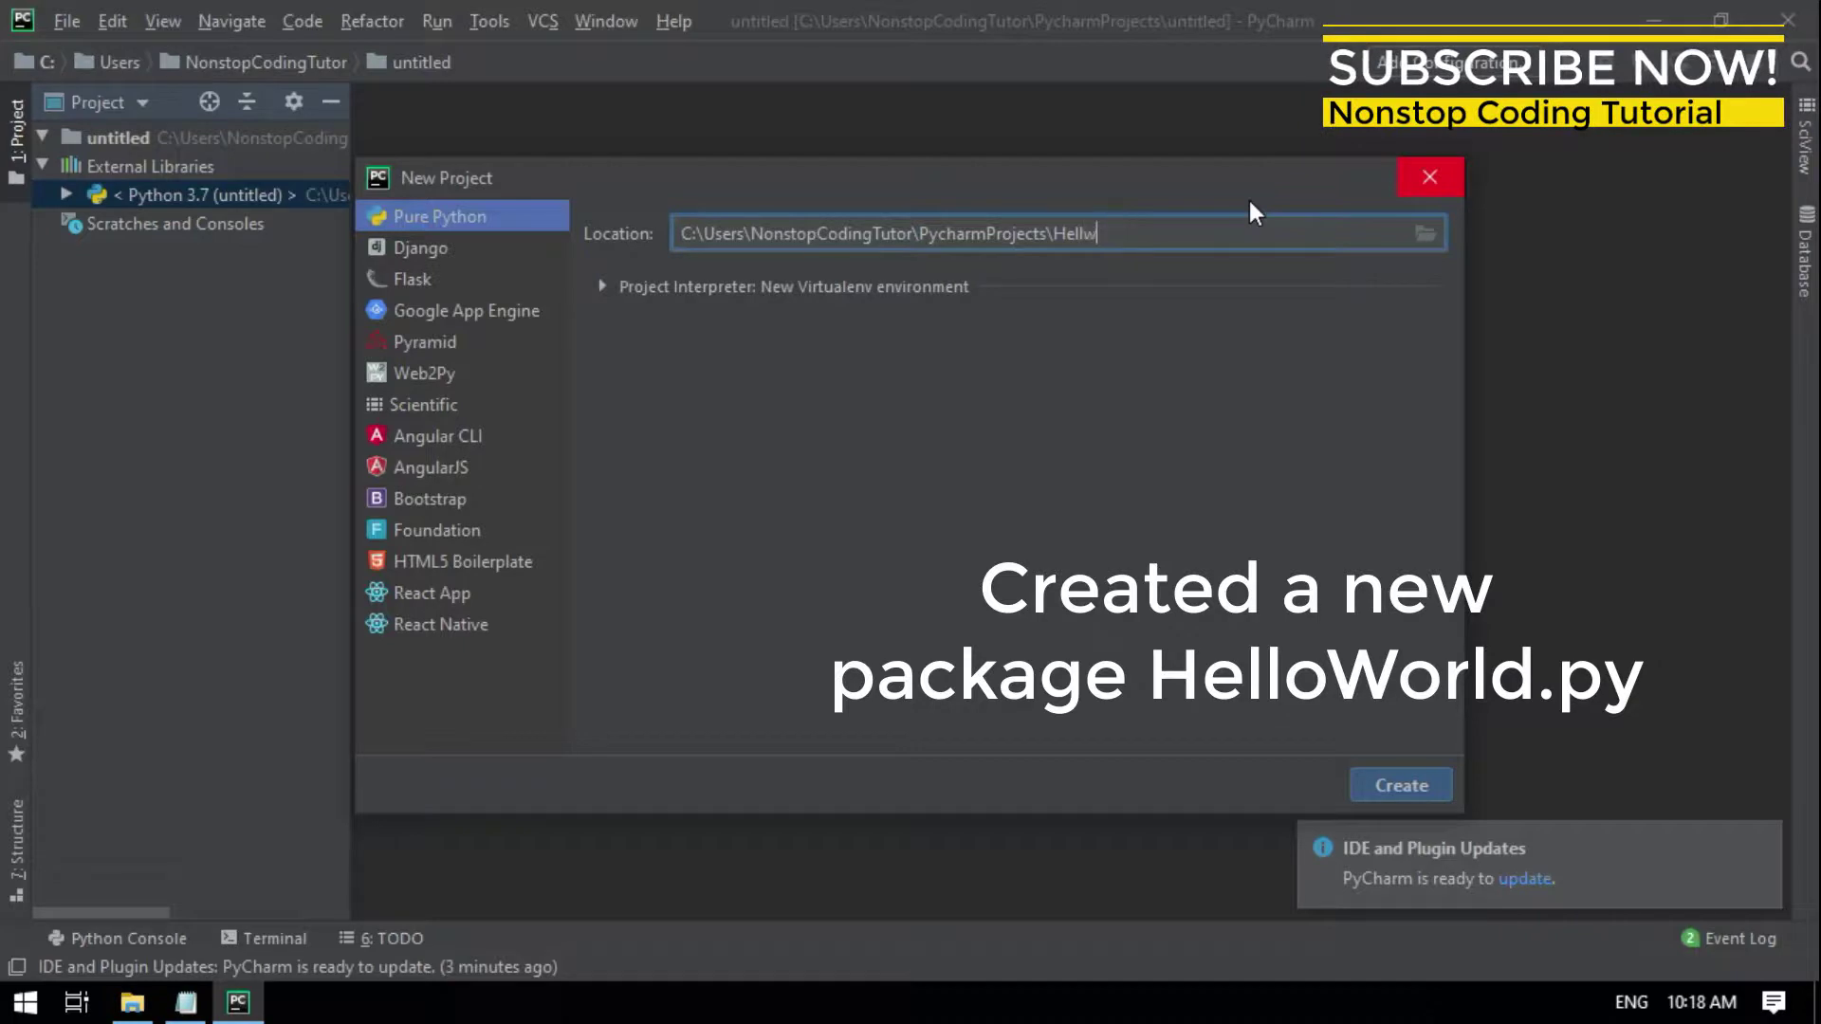
pyautogui.write('World')
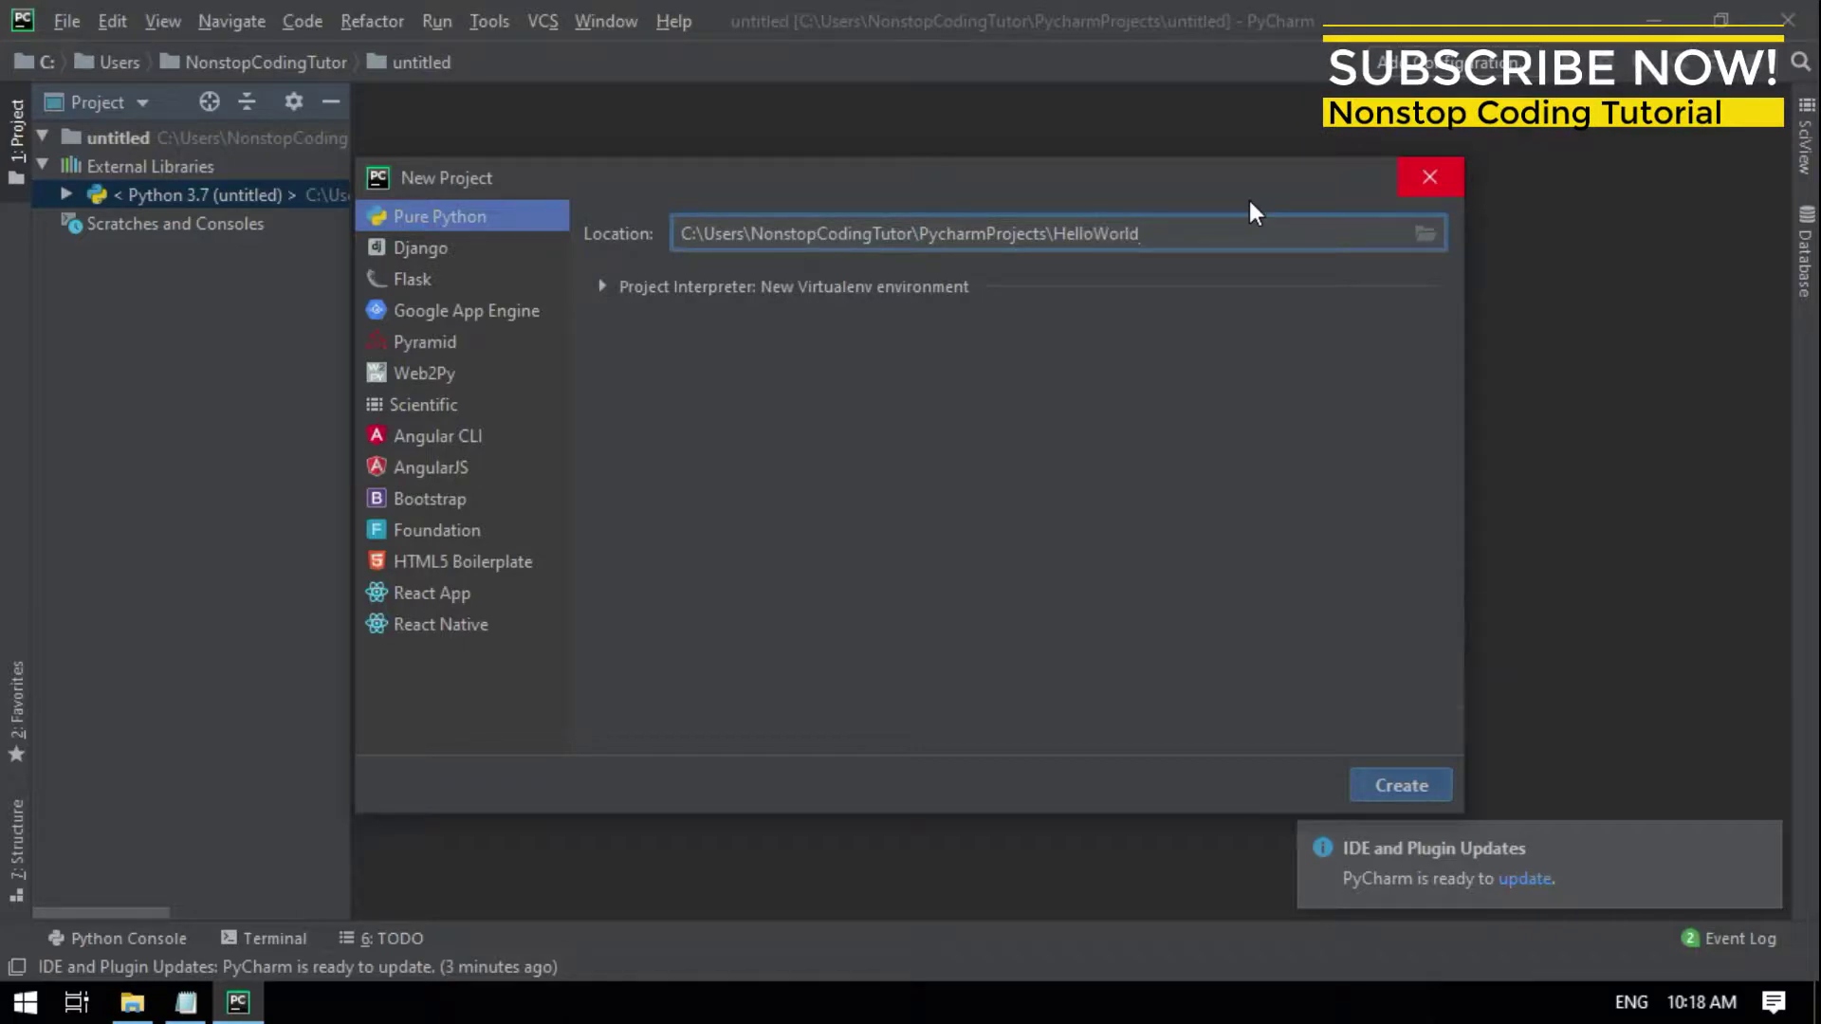
pyautogui.click(1384, 789)
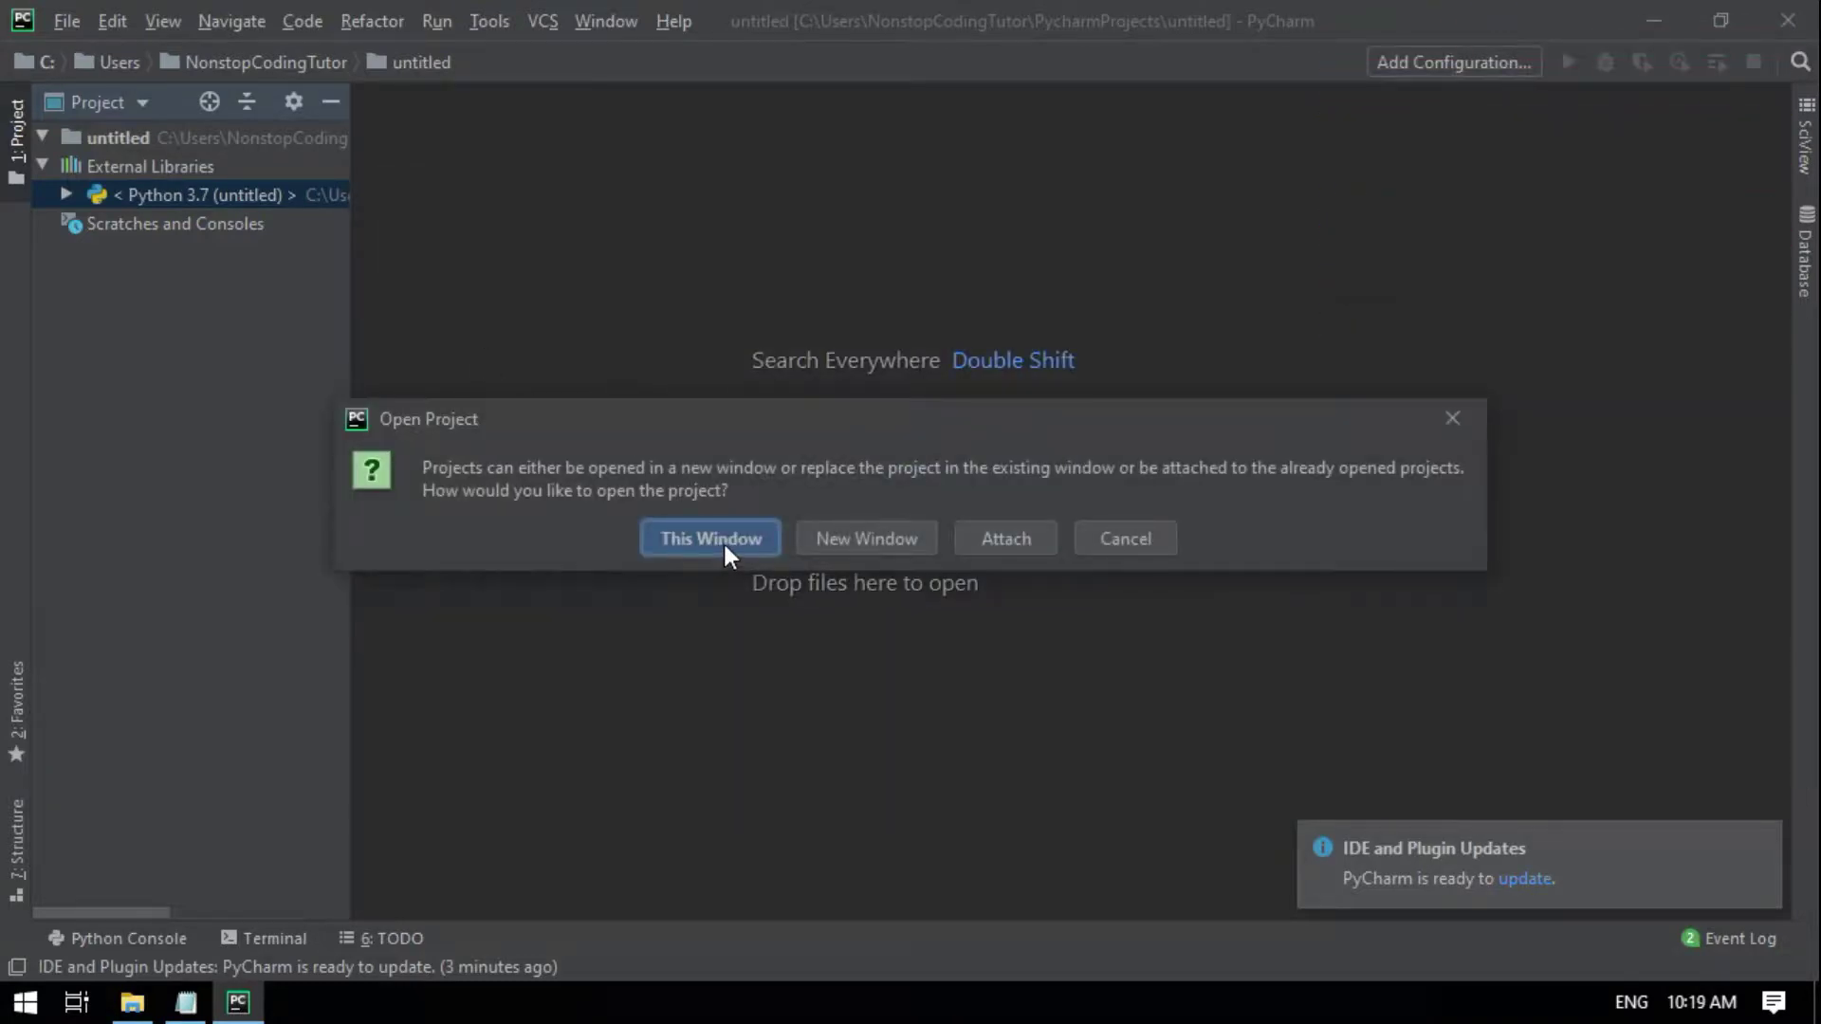
pyautogui.click(724, 543)
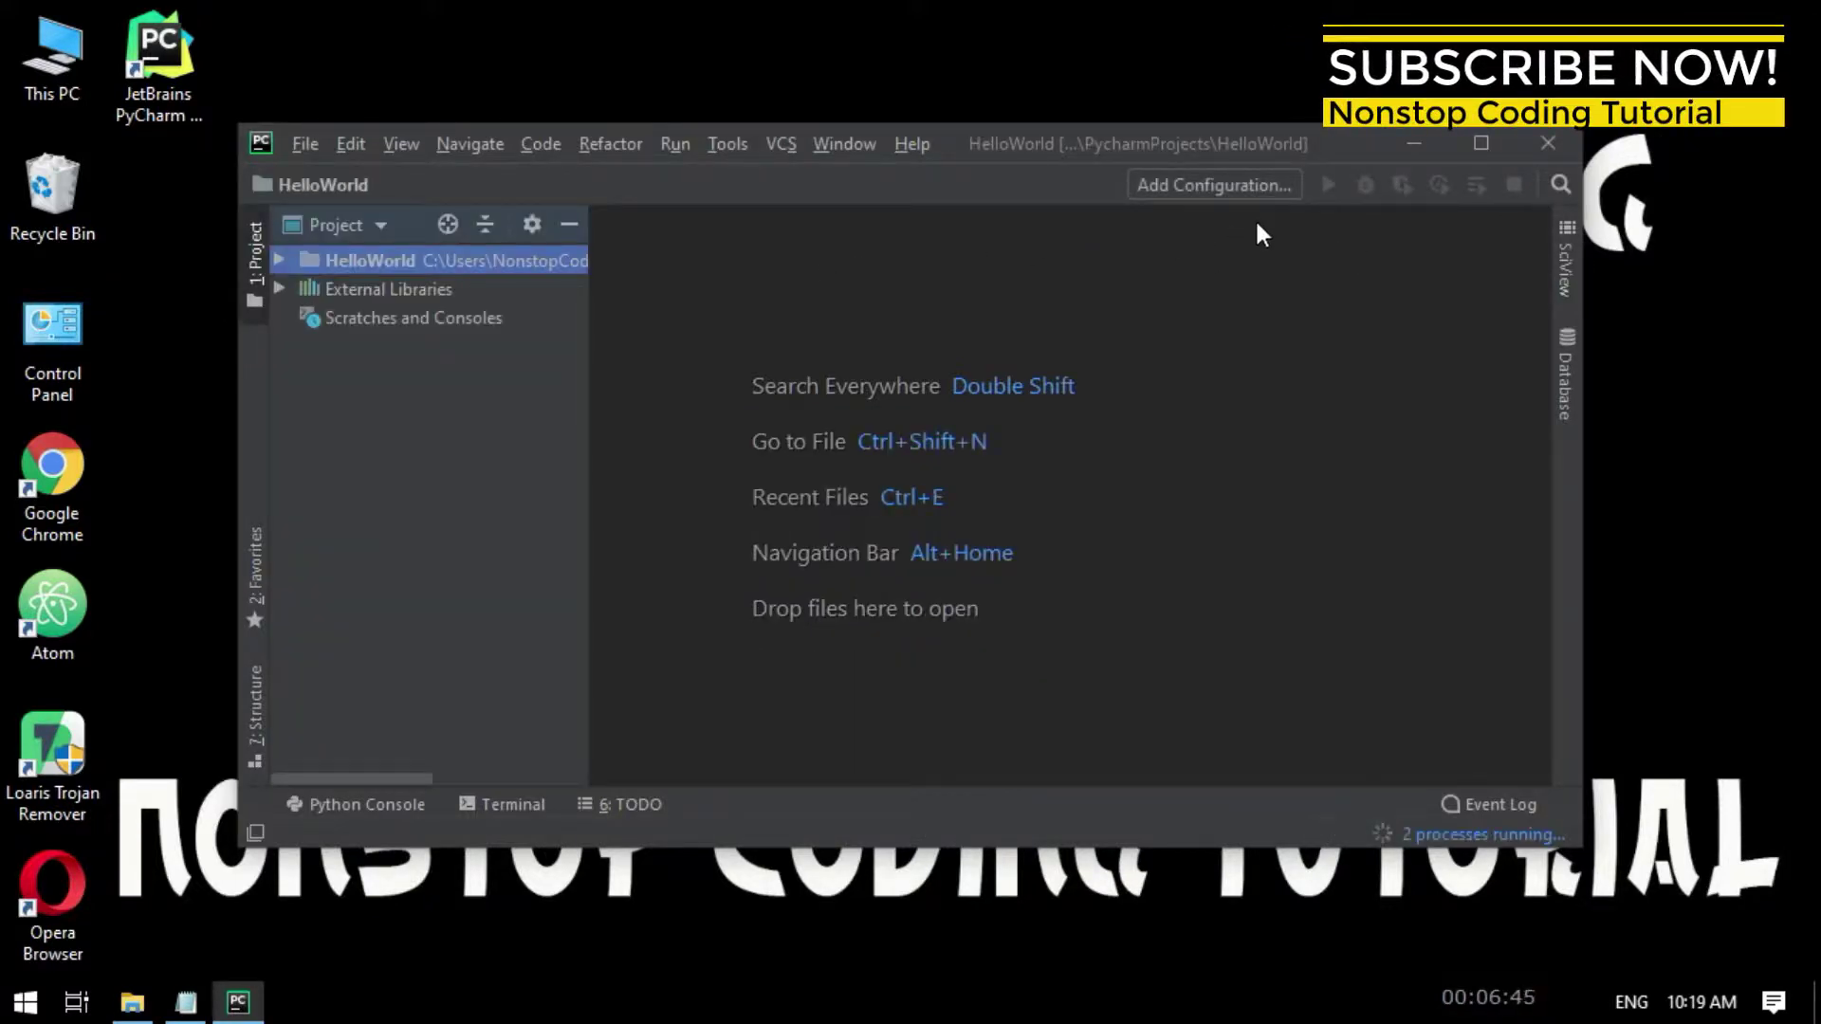
pyautogui.click(1476, 143)
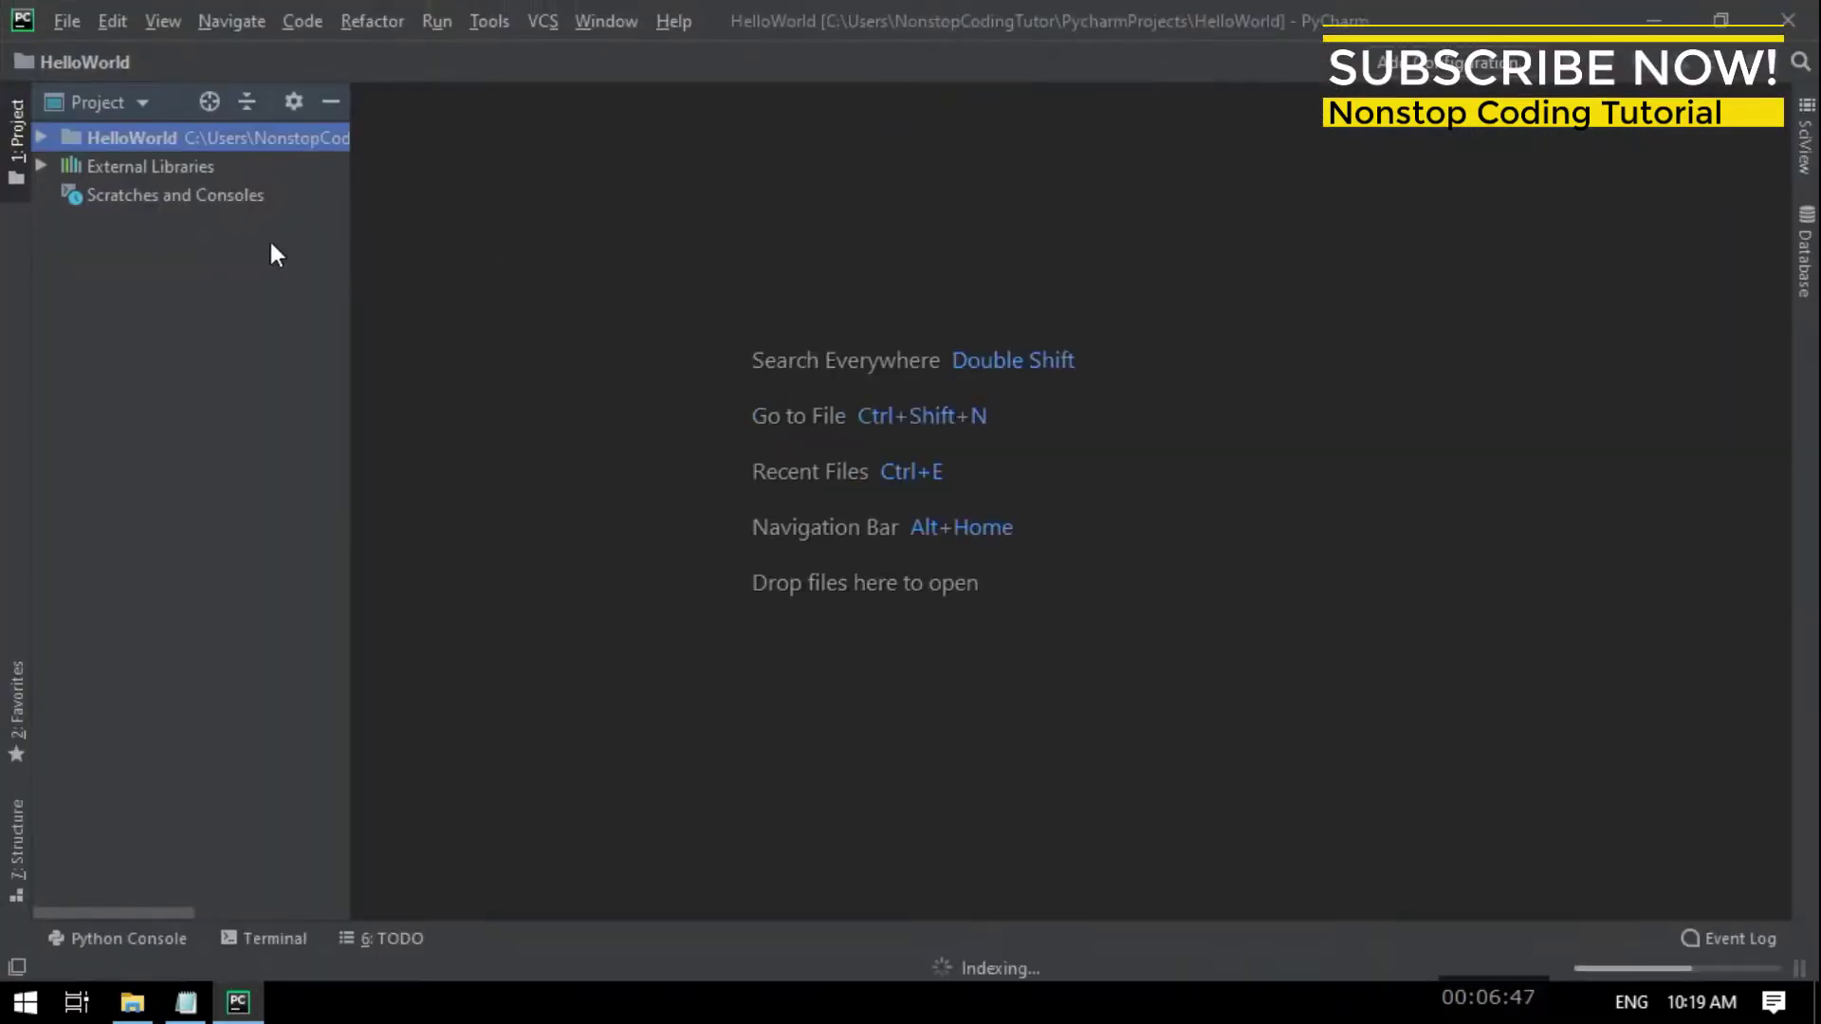
# Add a new Python file named HelloWorld to the HelloWorld project folder.
pyautogui.click(40, 139)
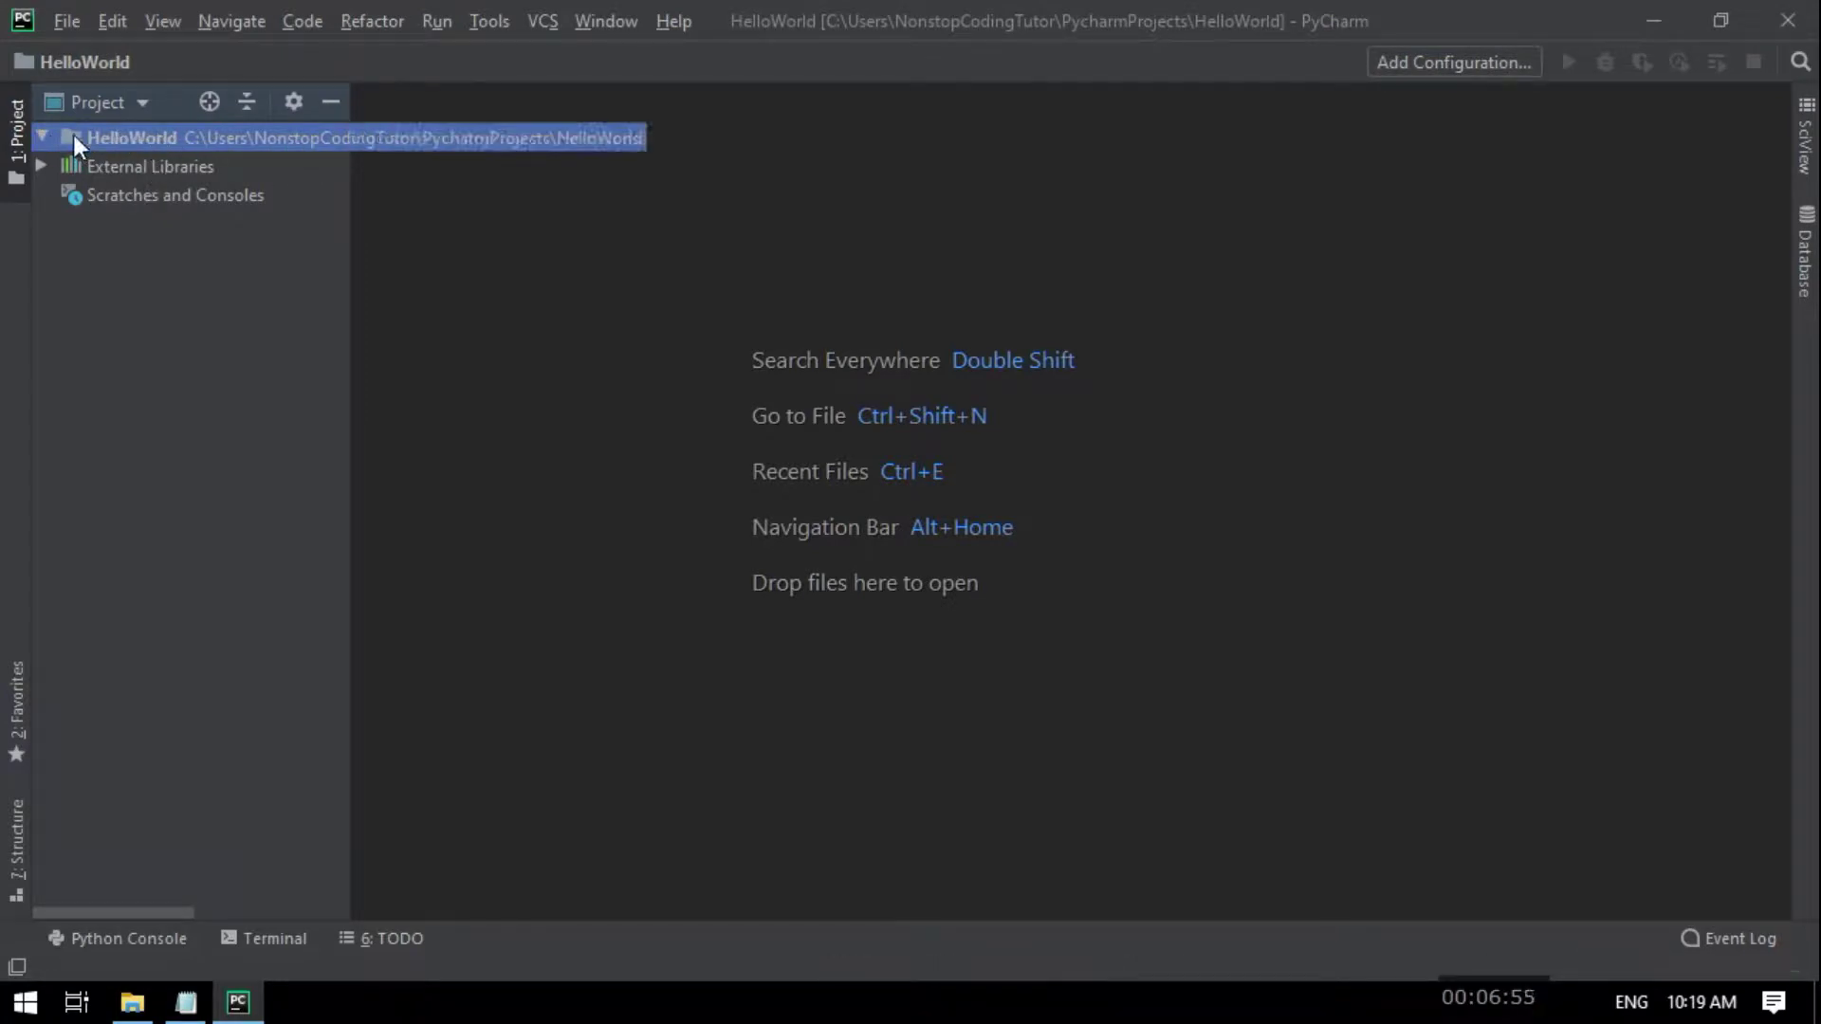
pyautogui.click(41, 138)
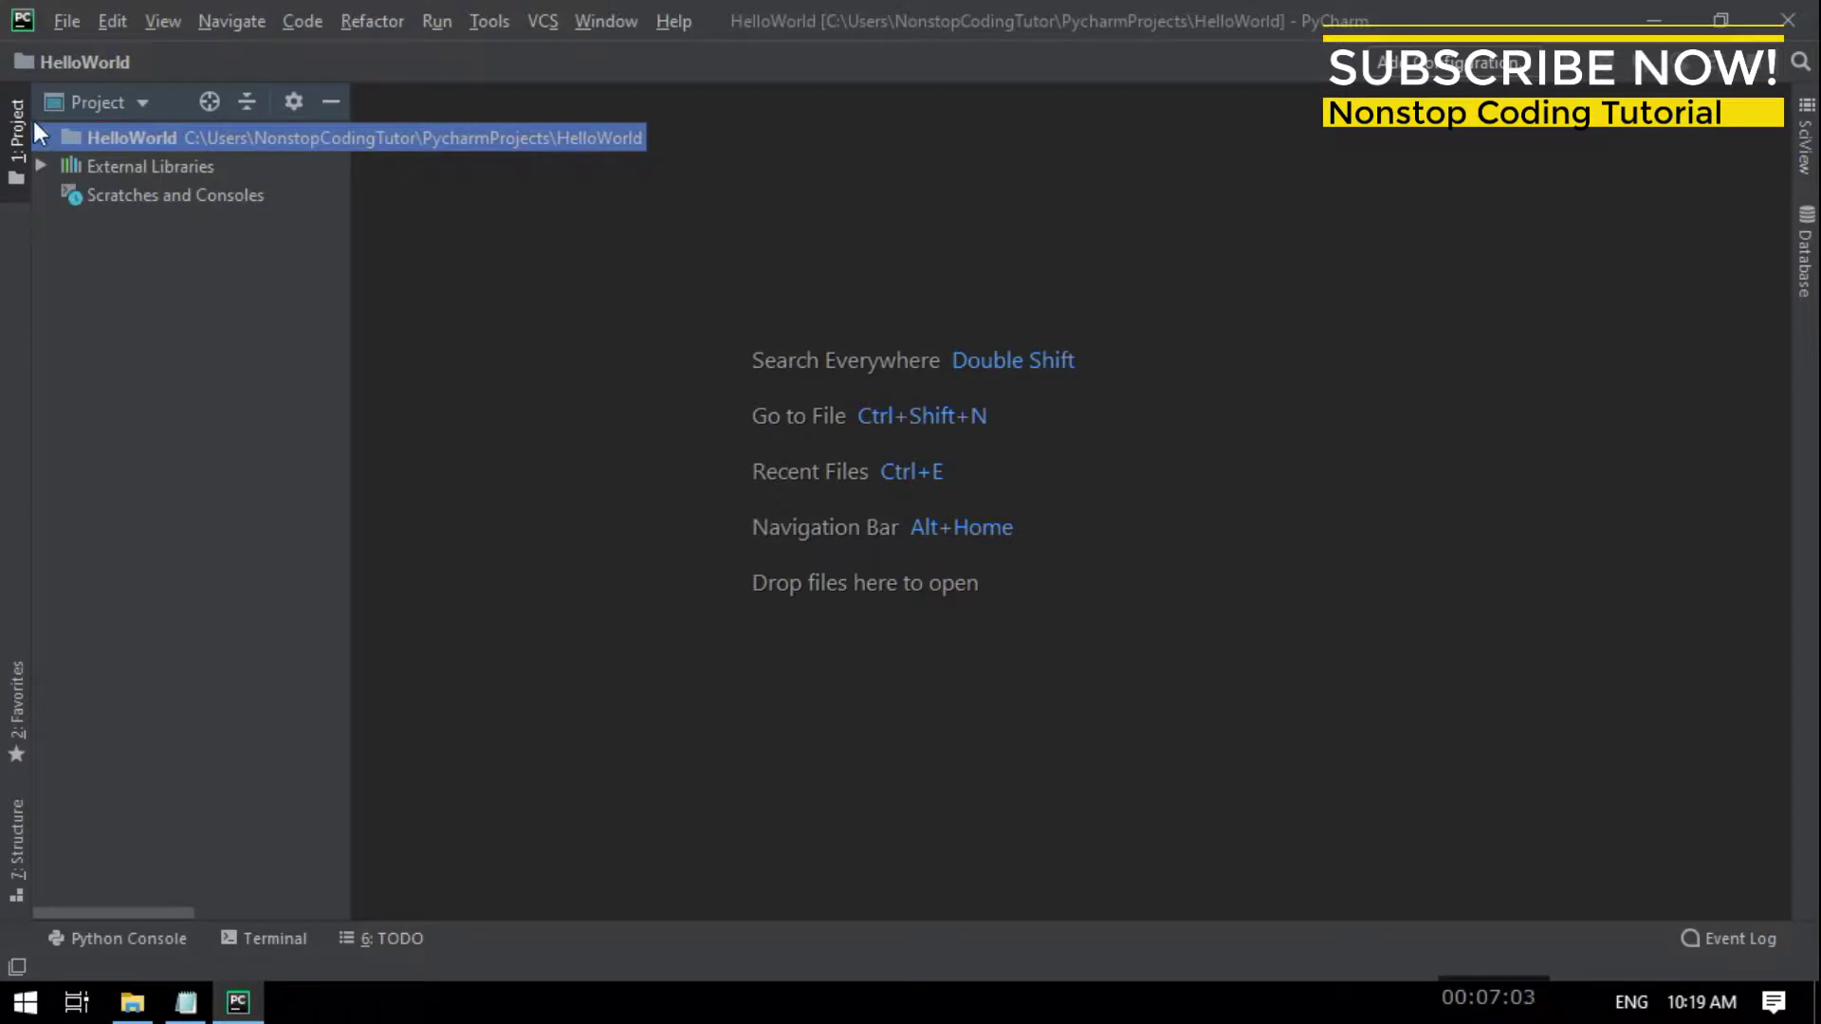
pyautogui.rightClick(106, 137)
pyautogui.moveTo(142, 149)
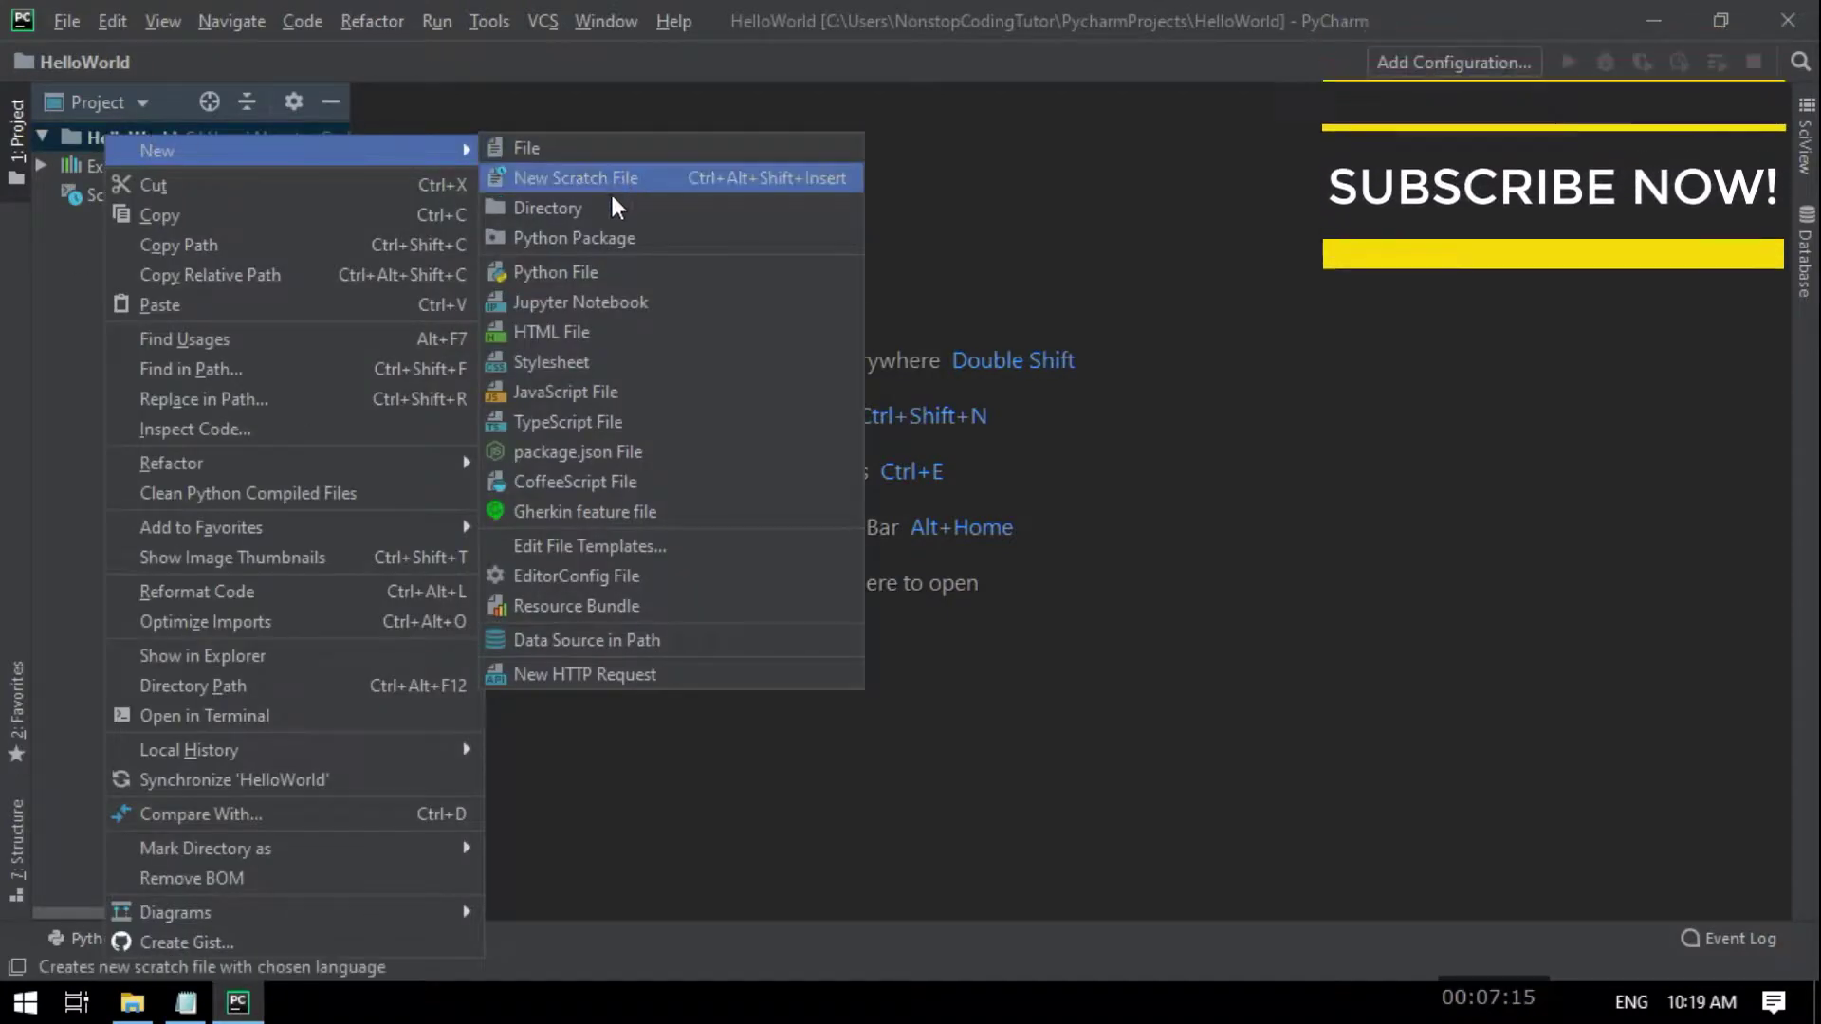
pyautogui.click(568, 274)
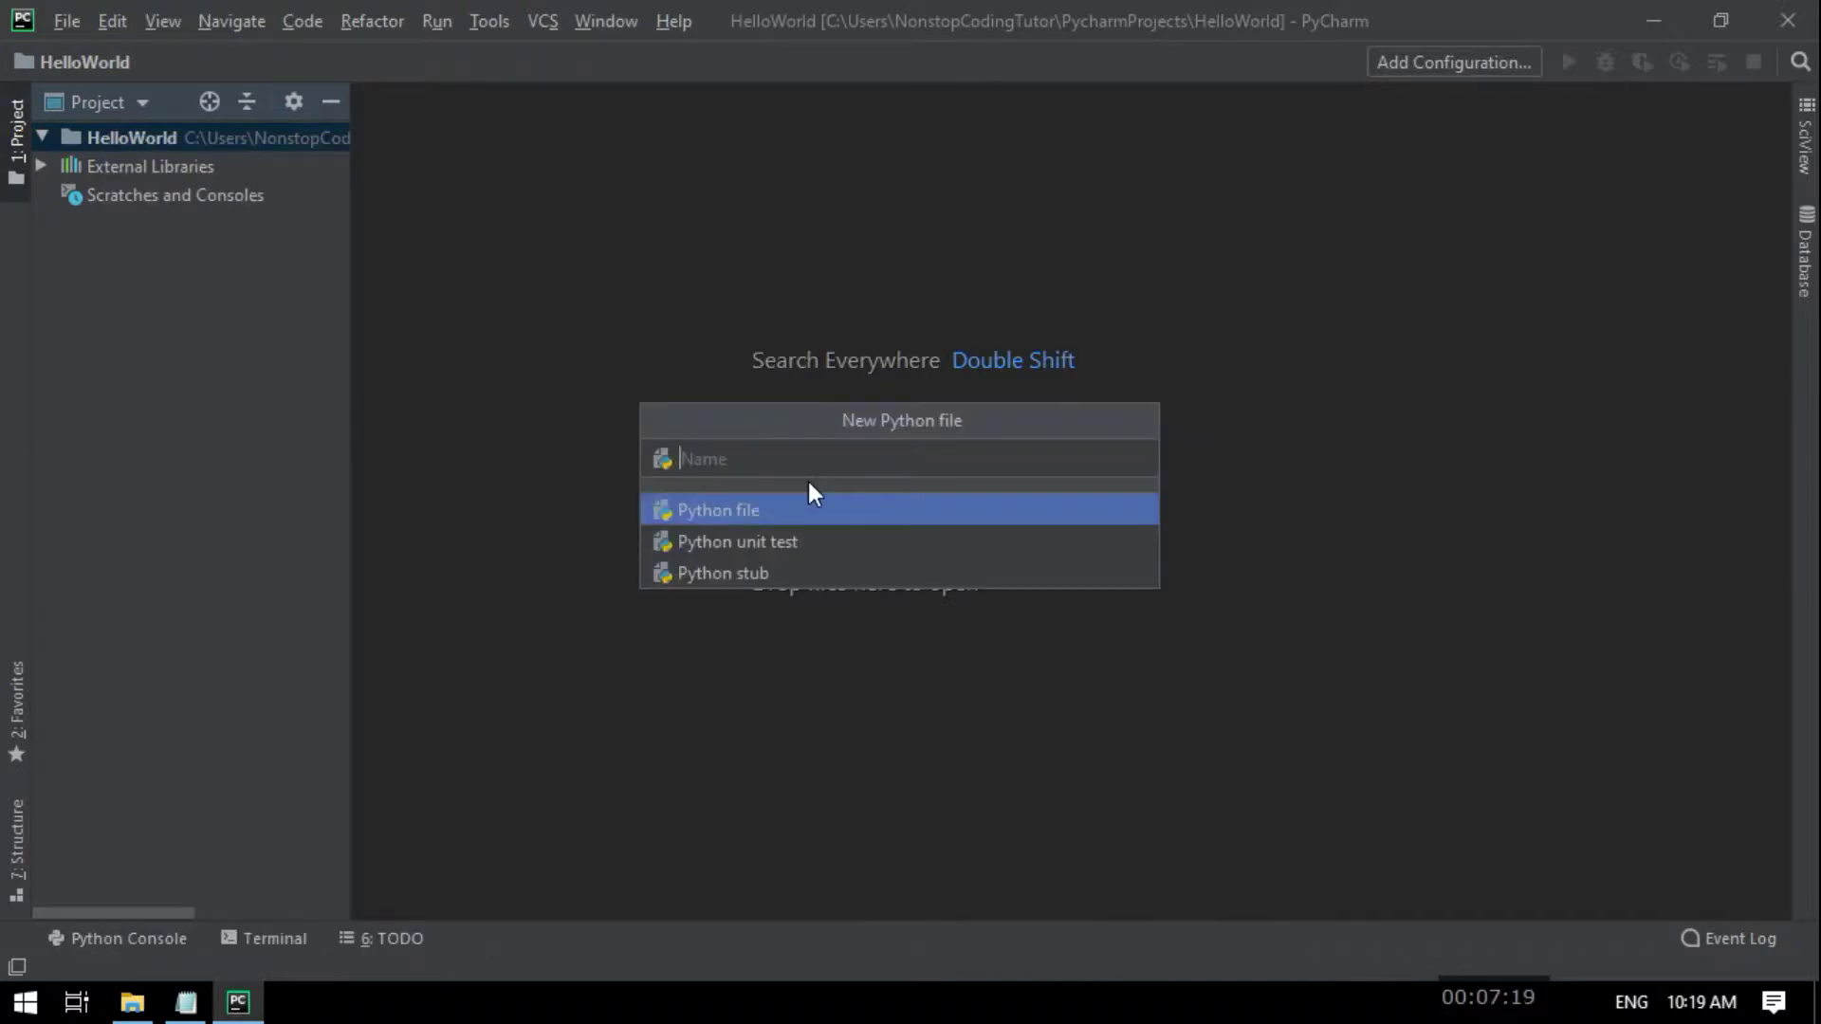
pyautogui.write('h')
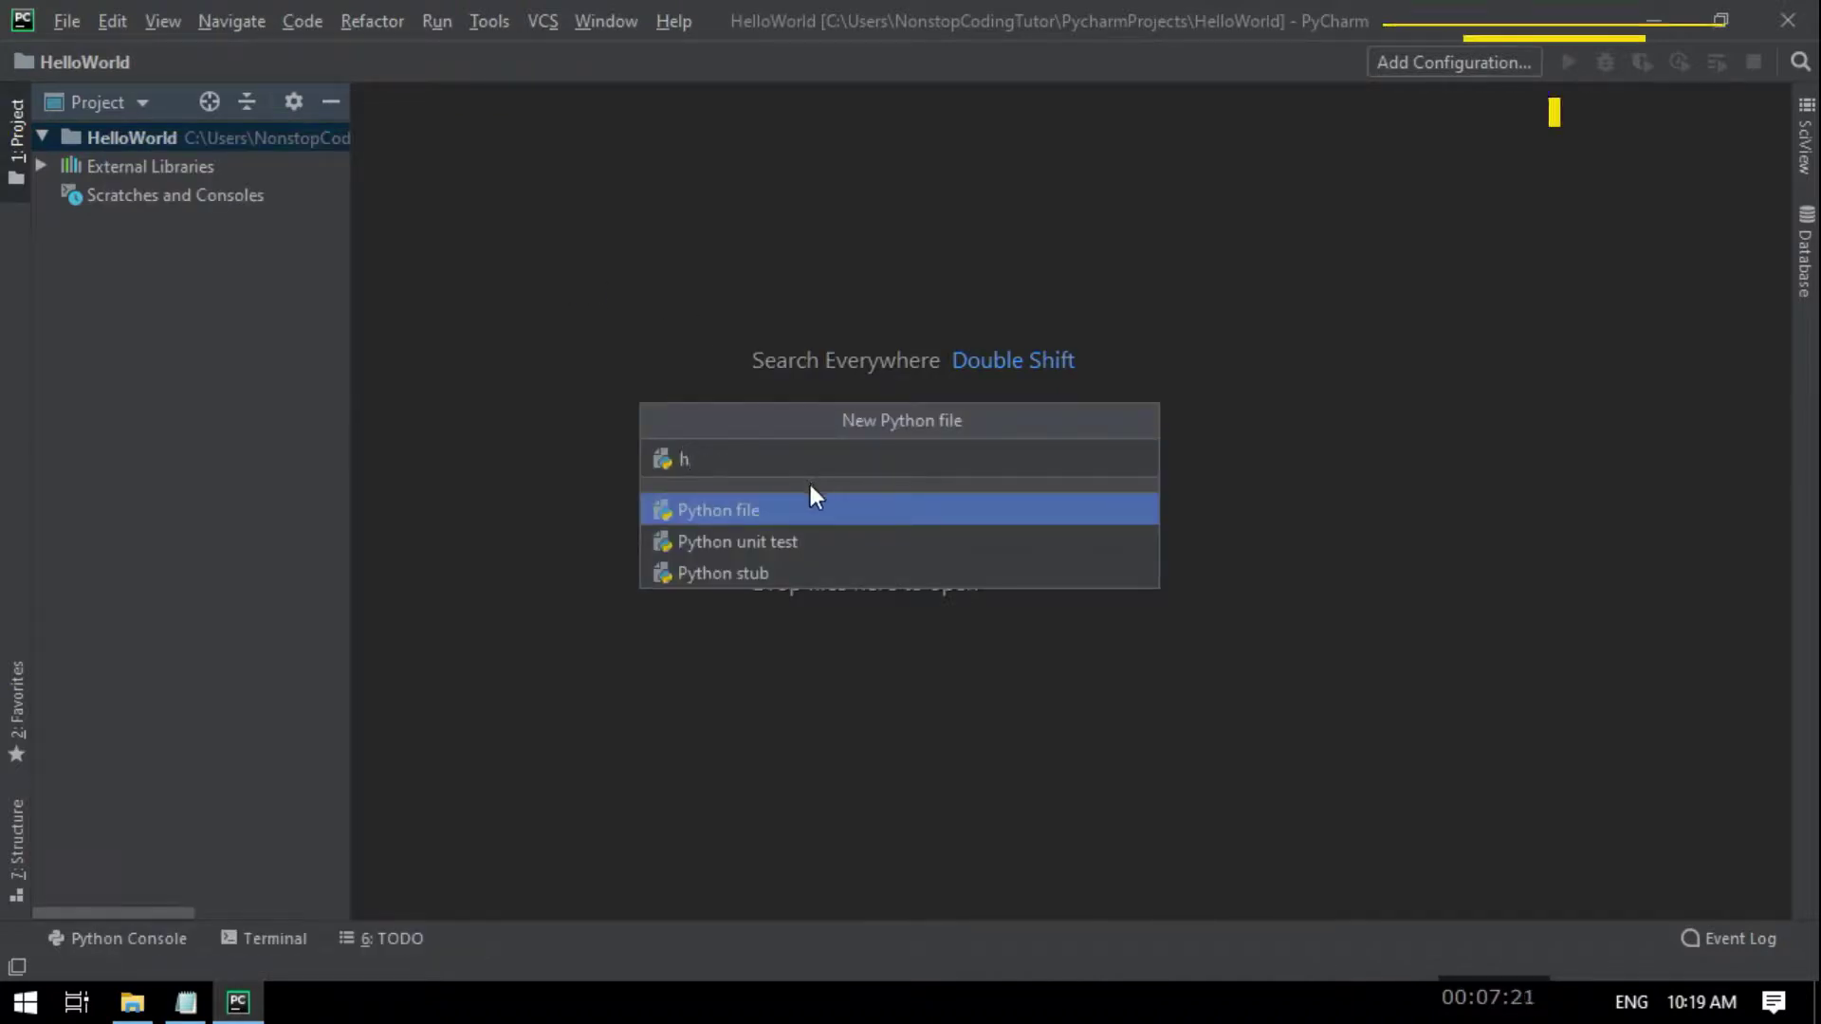
pyautogui.write('ello')
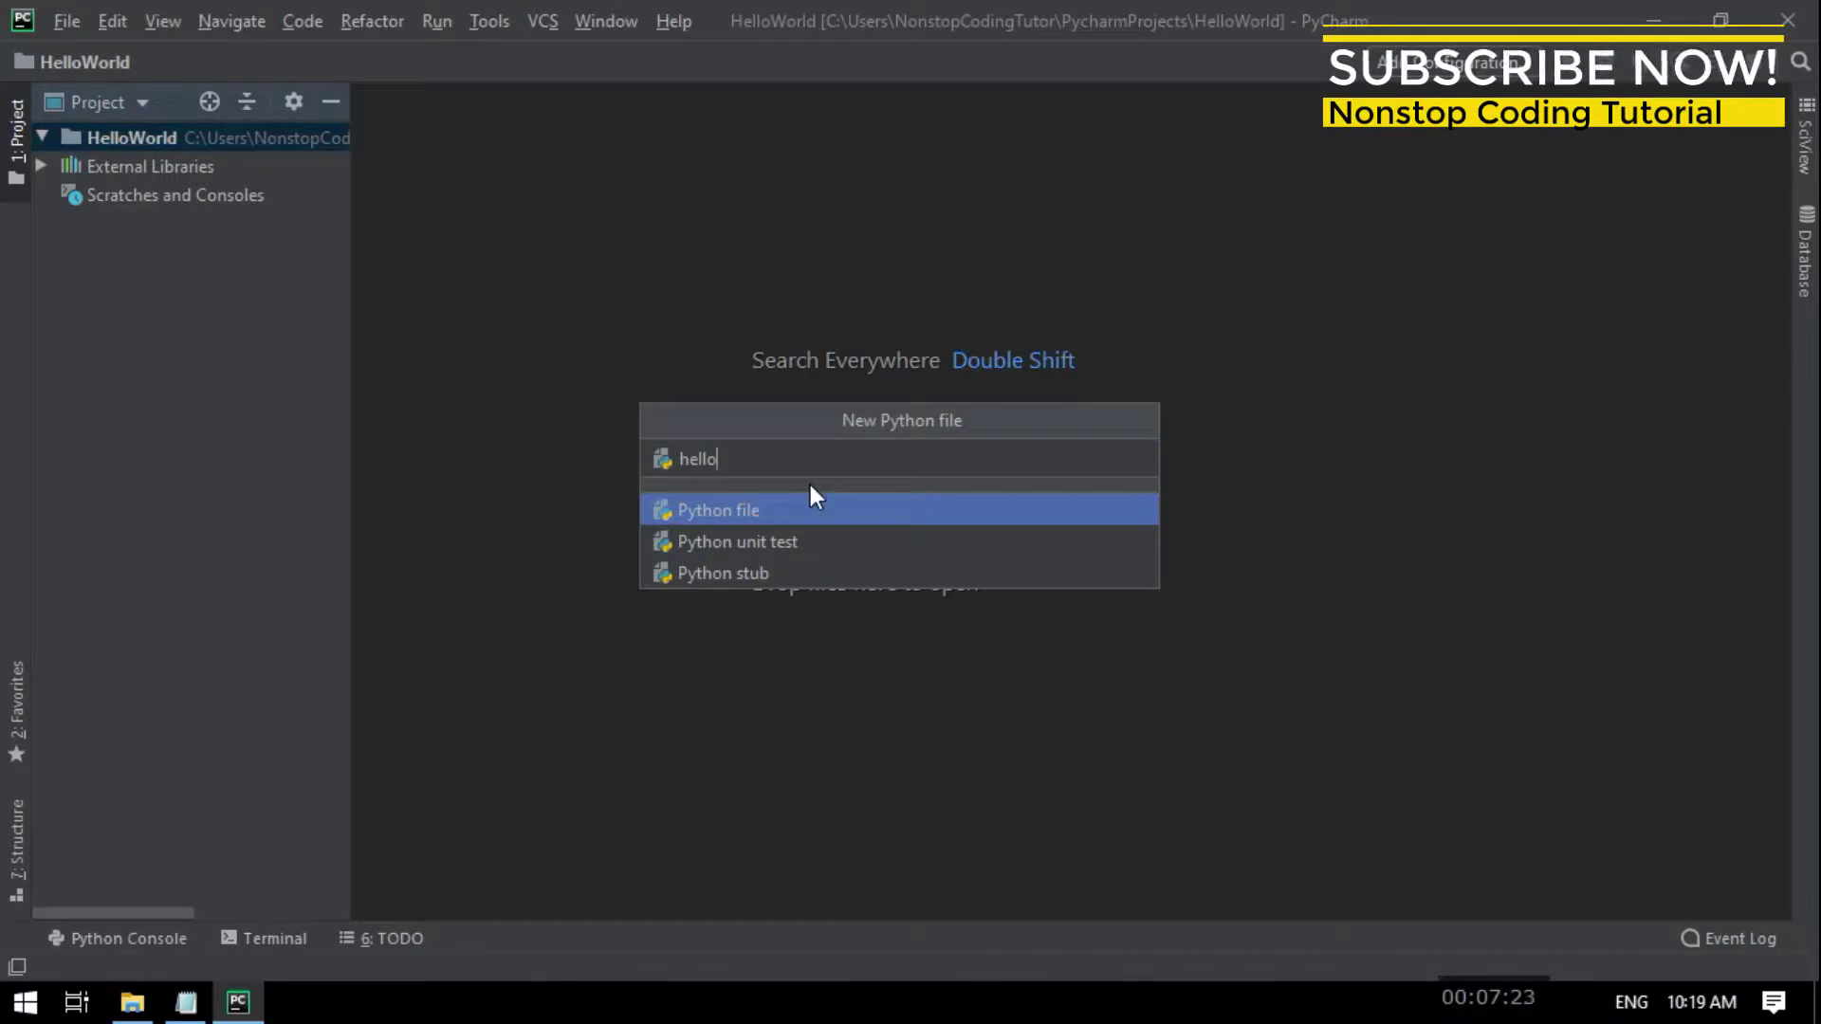
pyautogui.write('W')
pyautogui.press('BackSpace')
pyautogui.press('BackSpace')
pyautogui.press('BackSpace')
pyautogui.press('BackSpace')
pyautogui.press('BackSpace')
pyautogui.press('BackSpace')
pyautogui.write('HelloWorld')
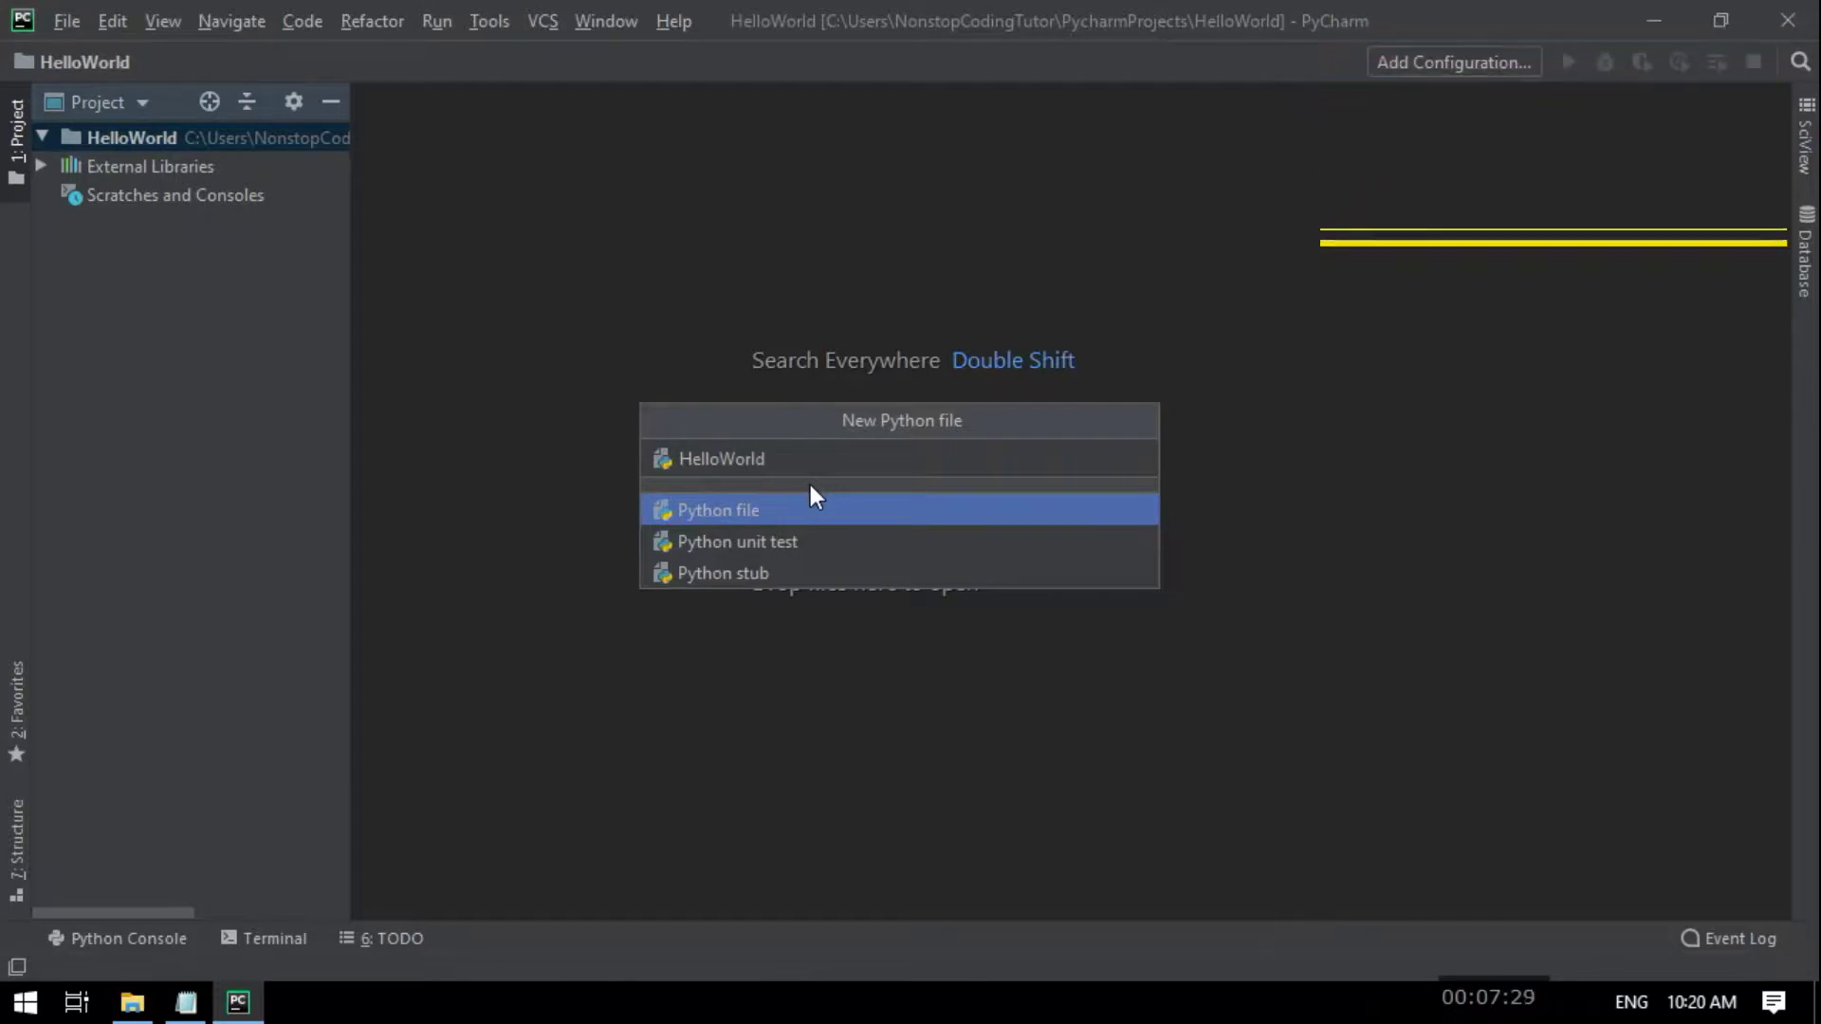
pyautogui.press('Return')
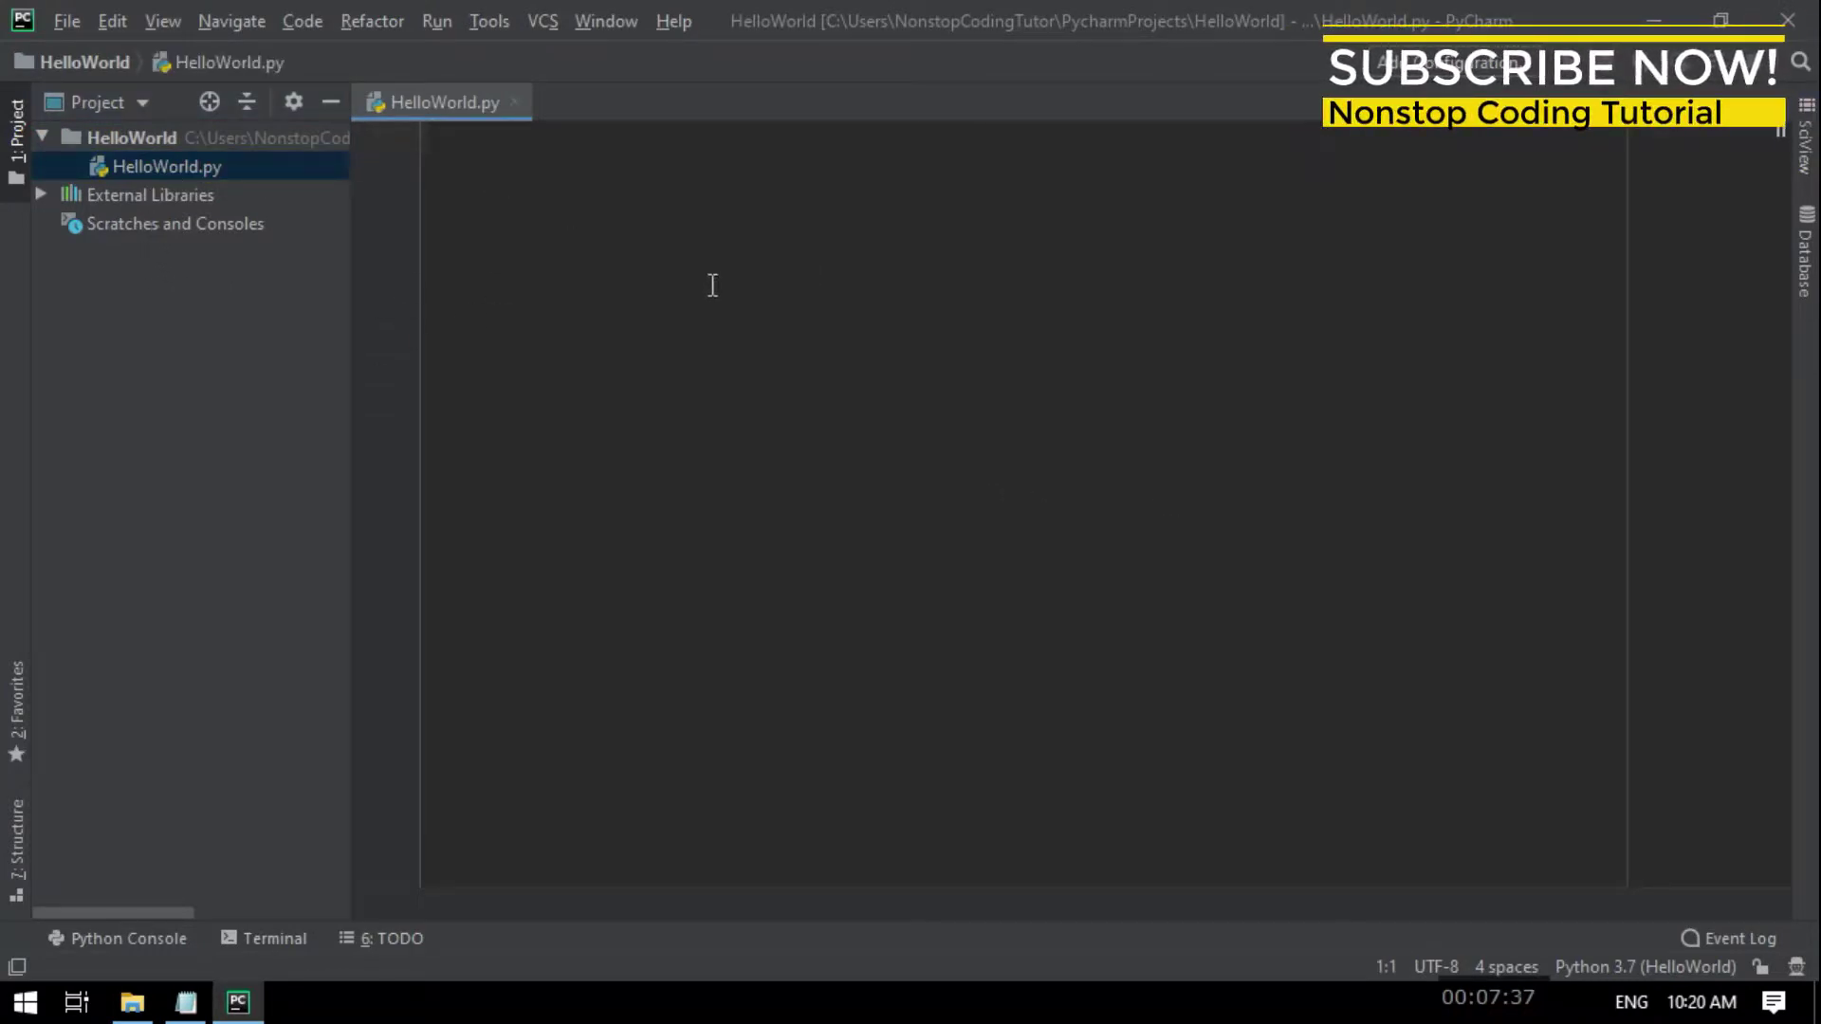
# Write the statement print("Hello, world!") on line 1 of HelloWorld.py and run the HelloWorld script.
pyautogui.write('print(')
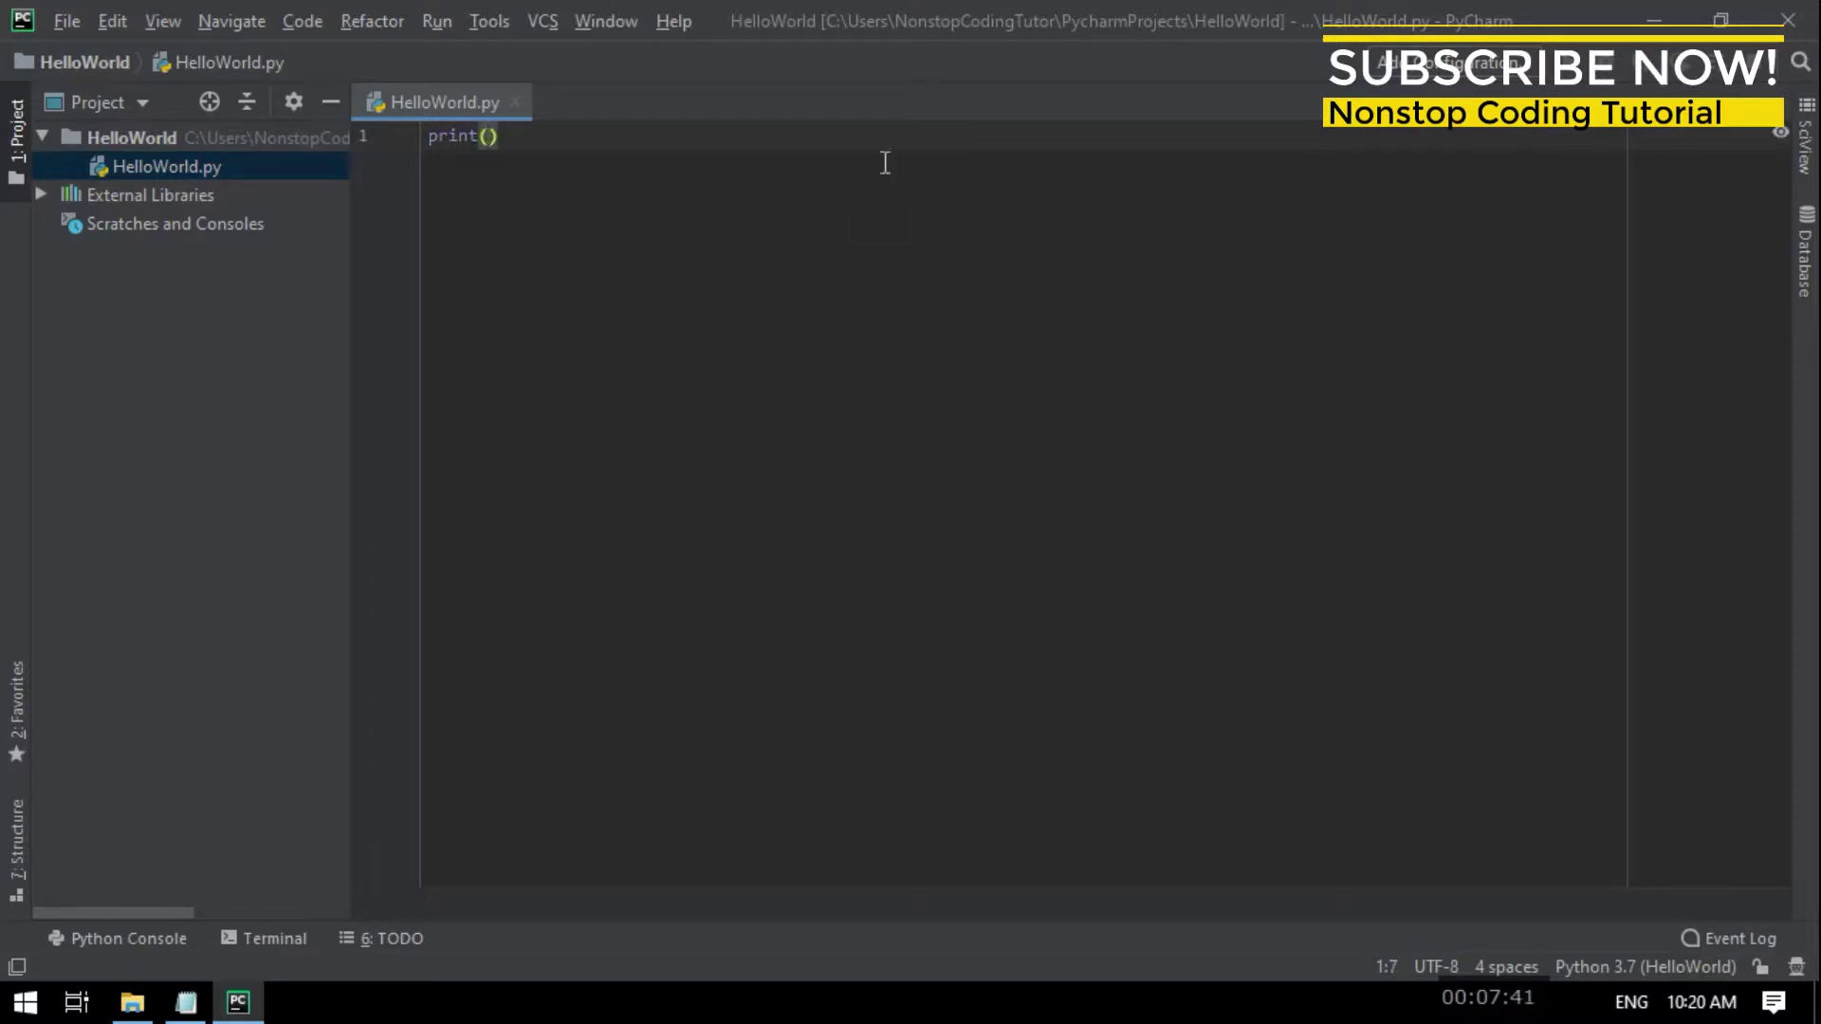
pyautogui.write('"H')
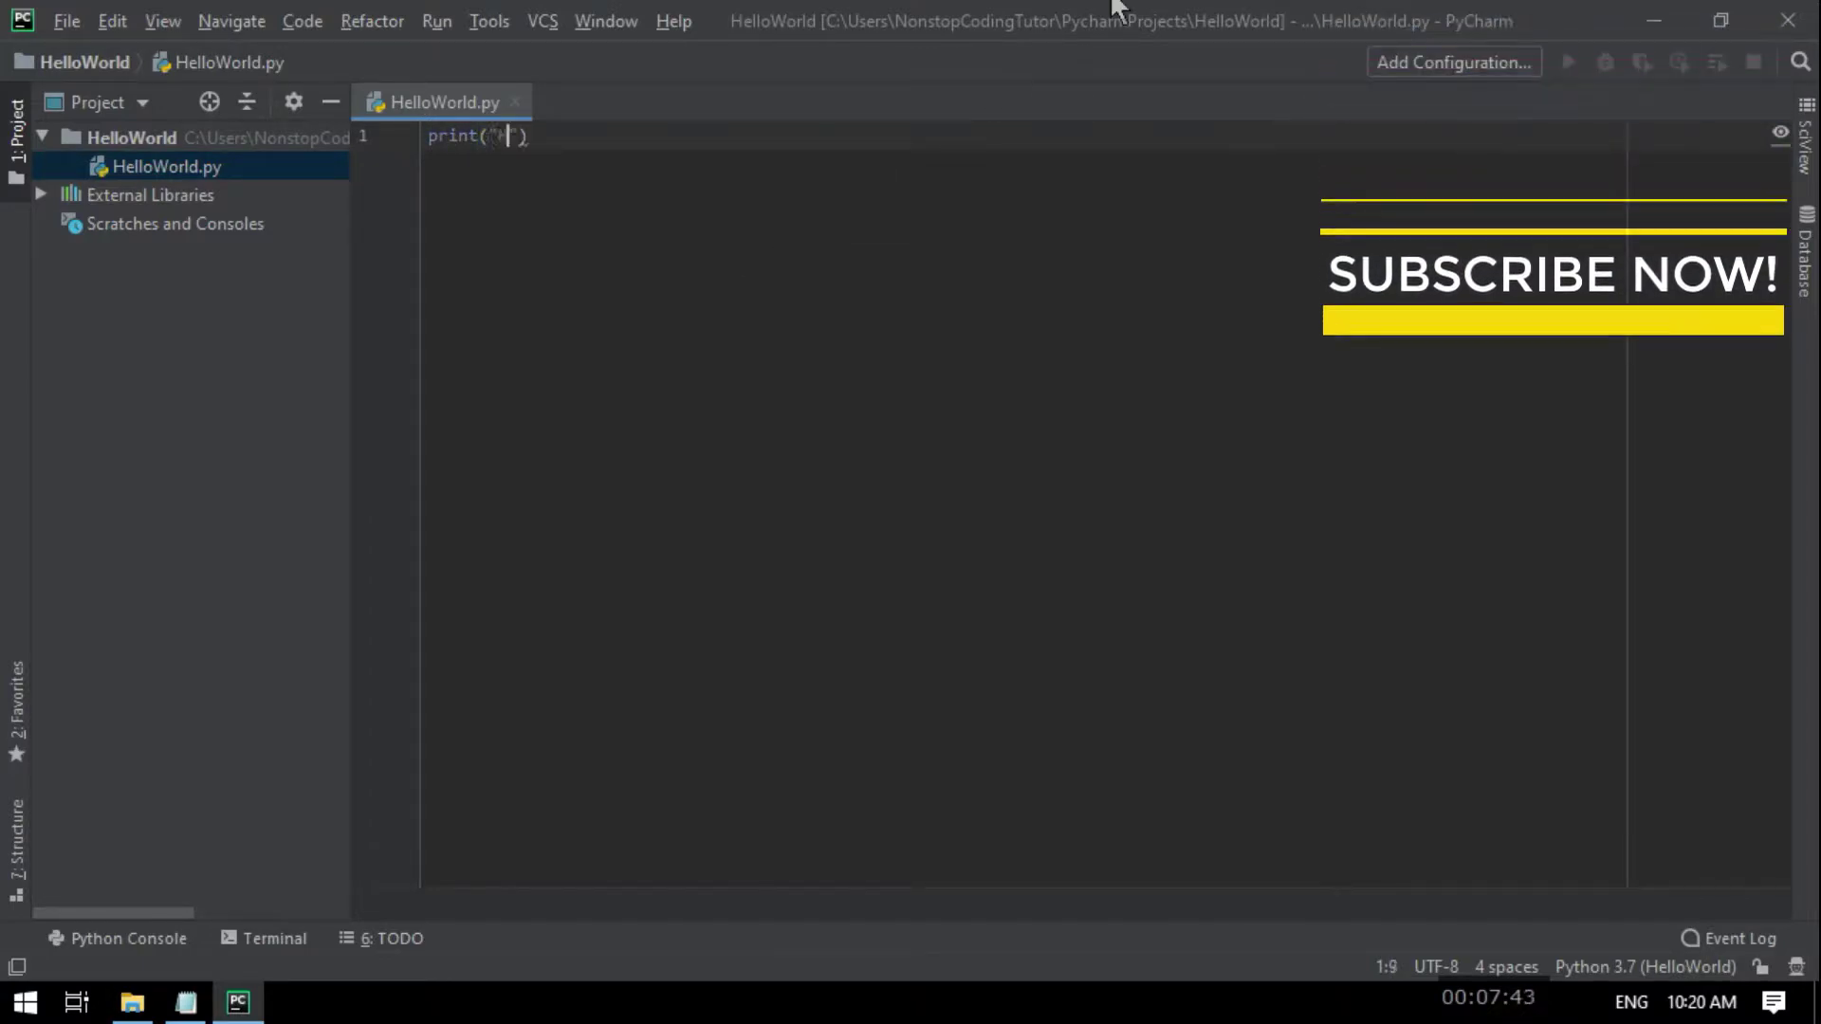
pyautogui.press('BackSpace')
pyautogui.write('Hello ')
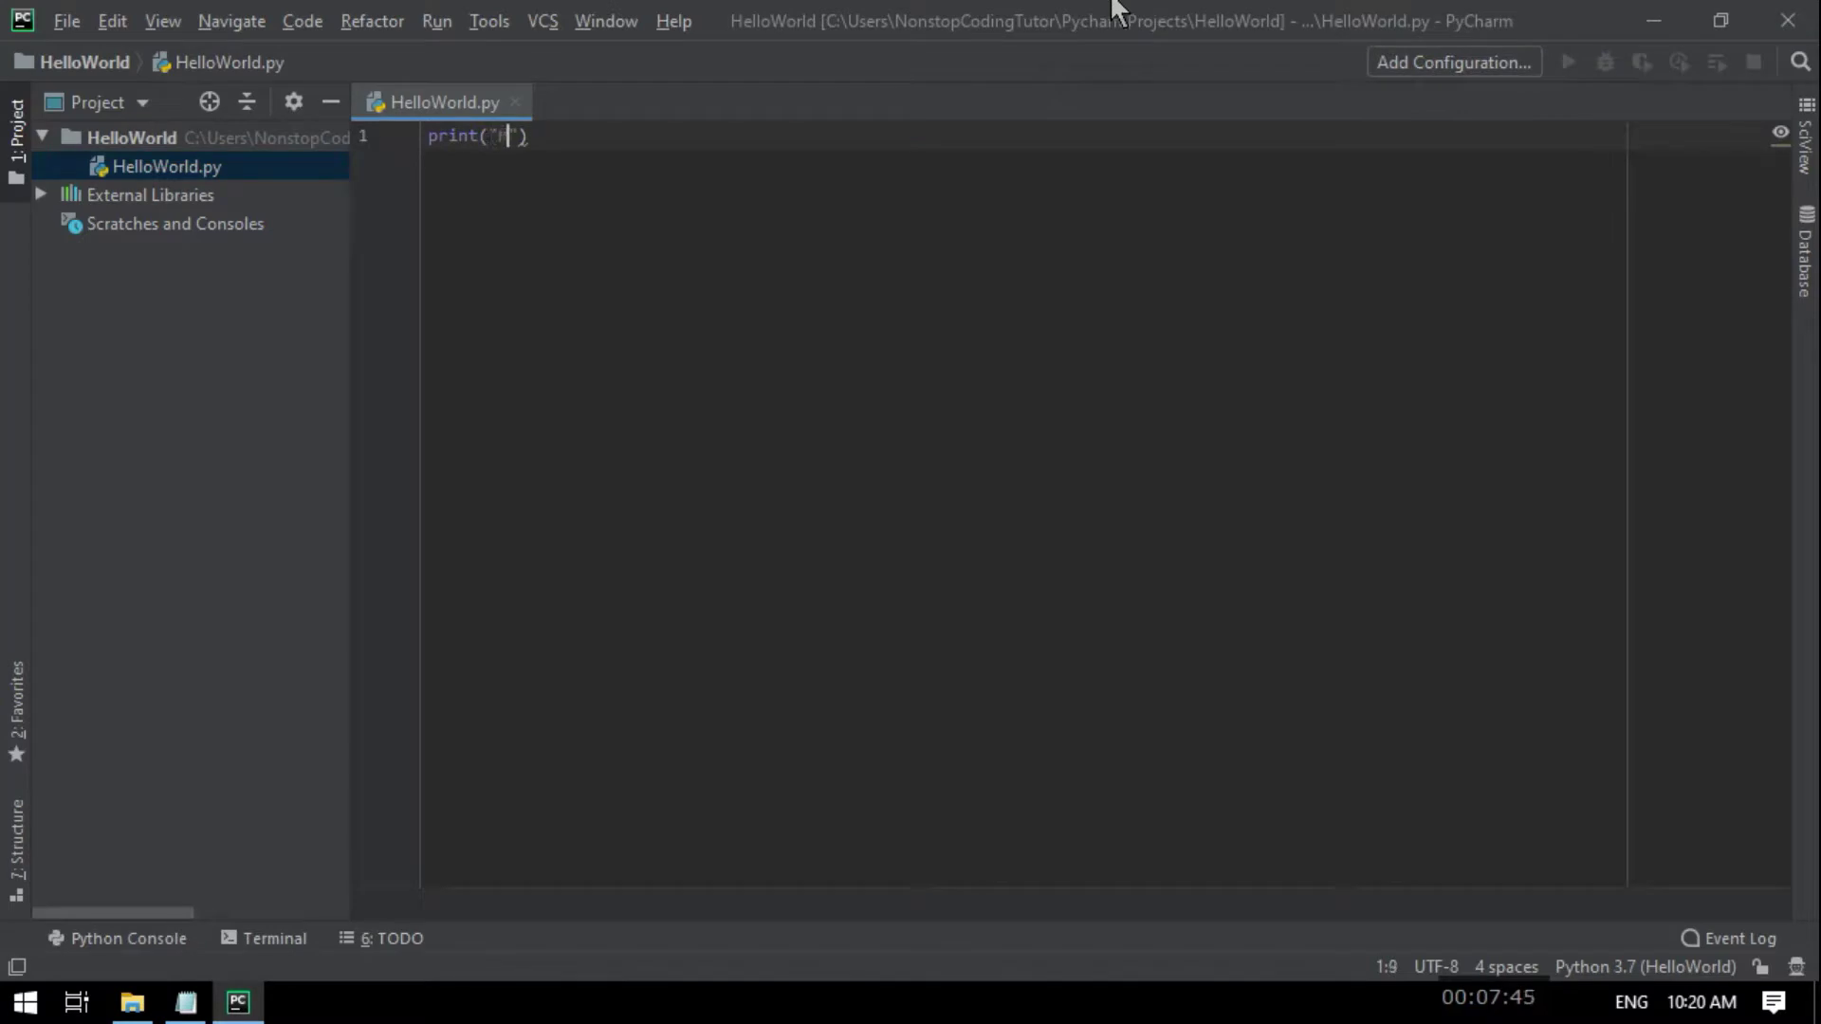
pyautogui.write(',')
pyautogui.press('BackSpace')
pyautogui.write(', world')
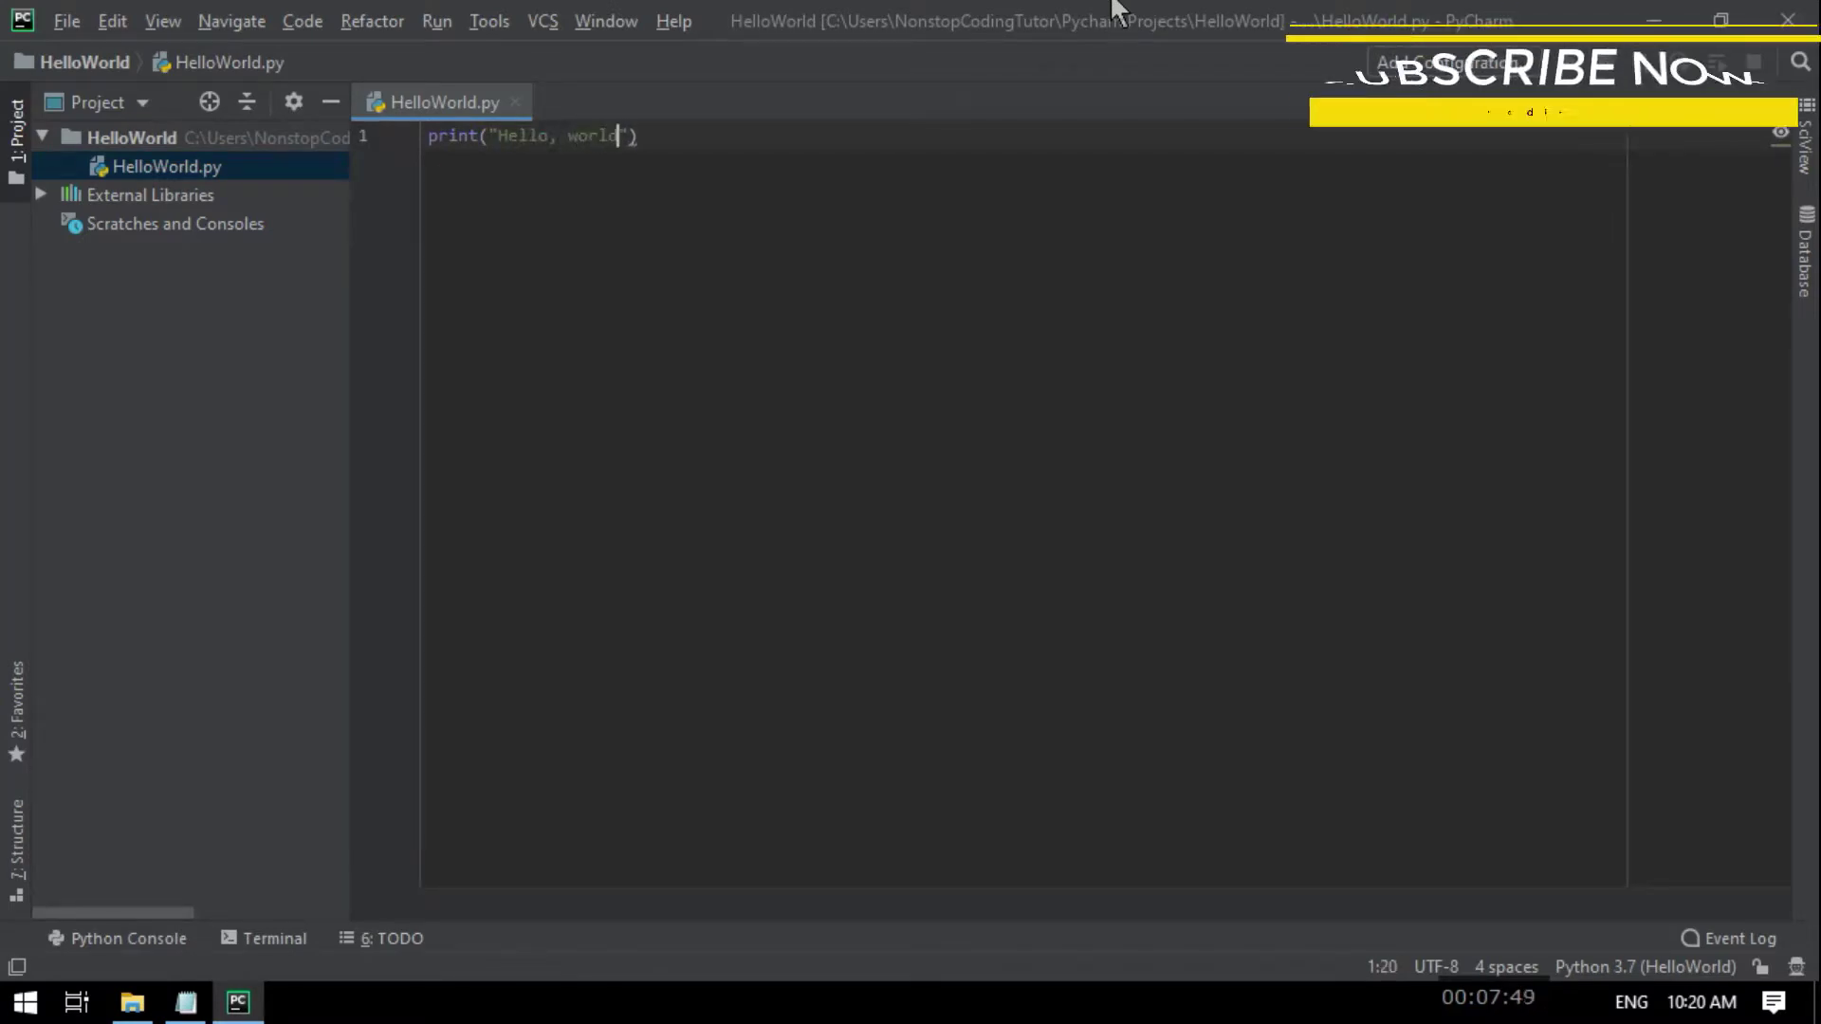
pyautogui.write('!')
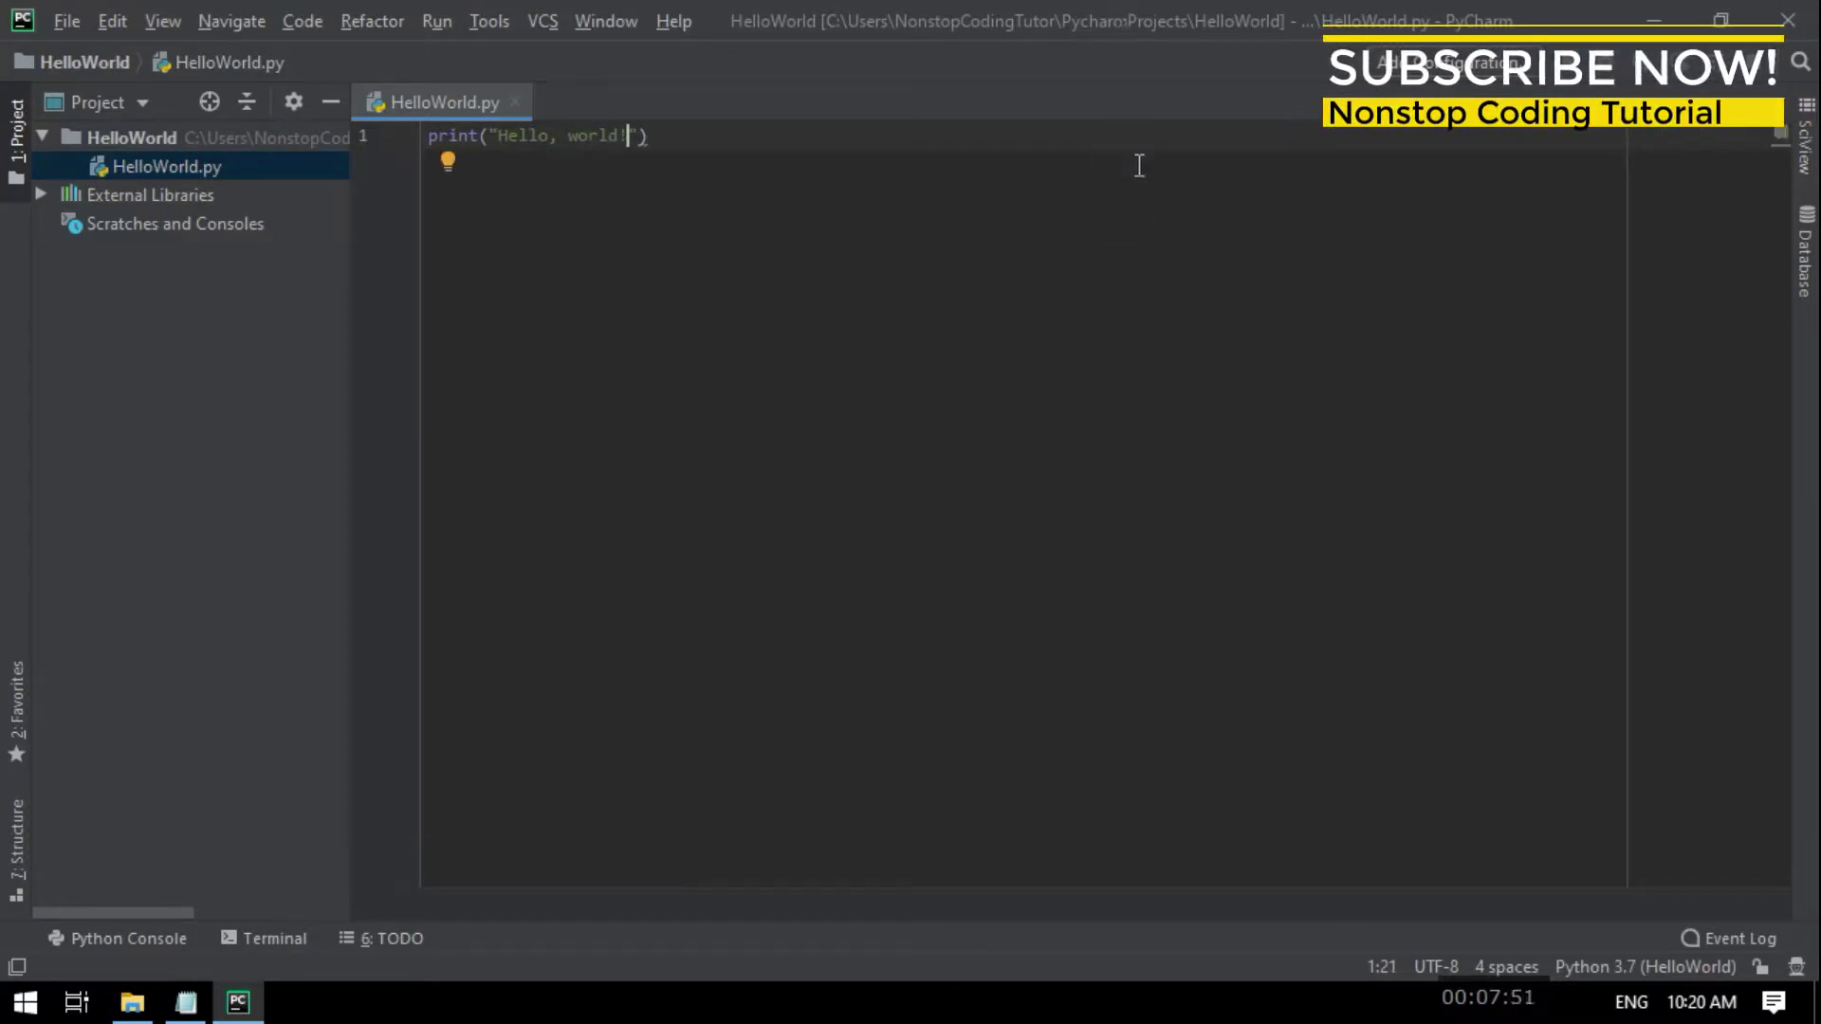
pyautogui.press('End')
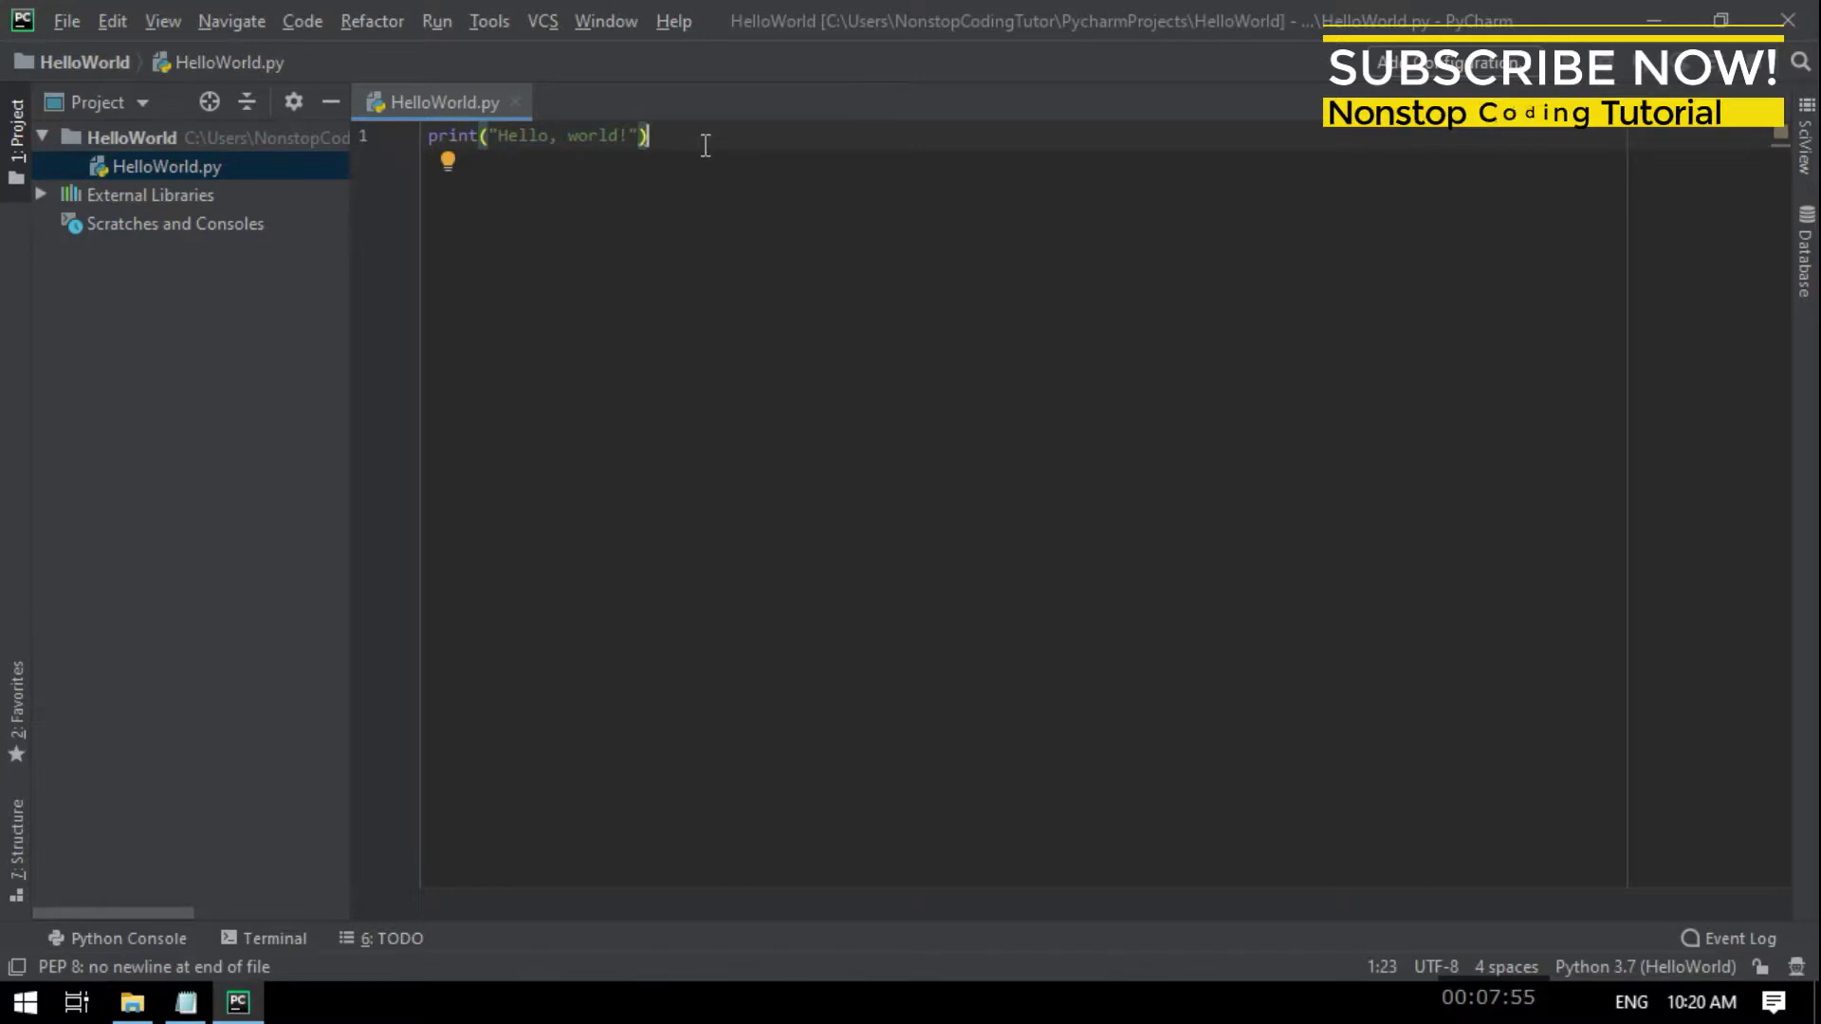
pyautogui.rightClick(770, 337)
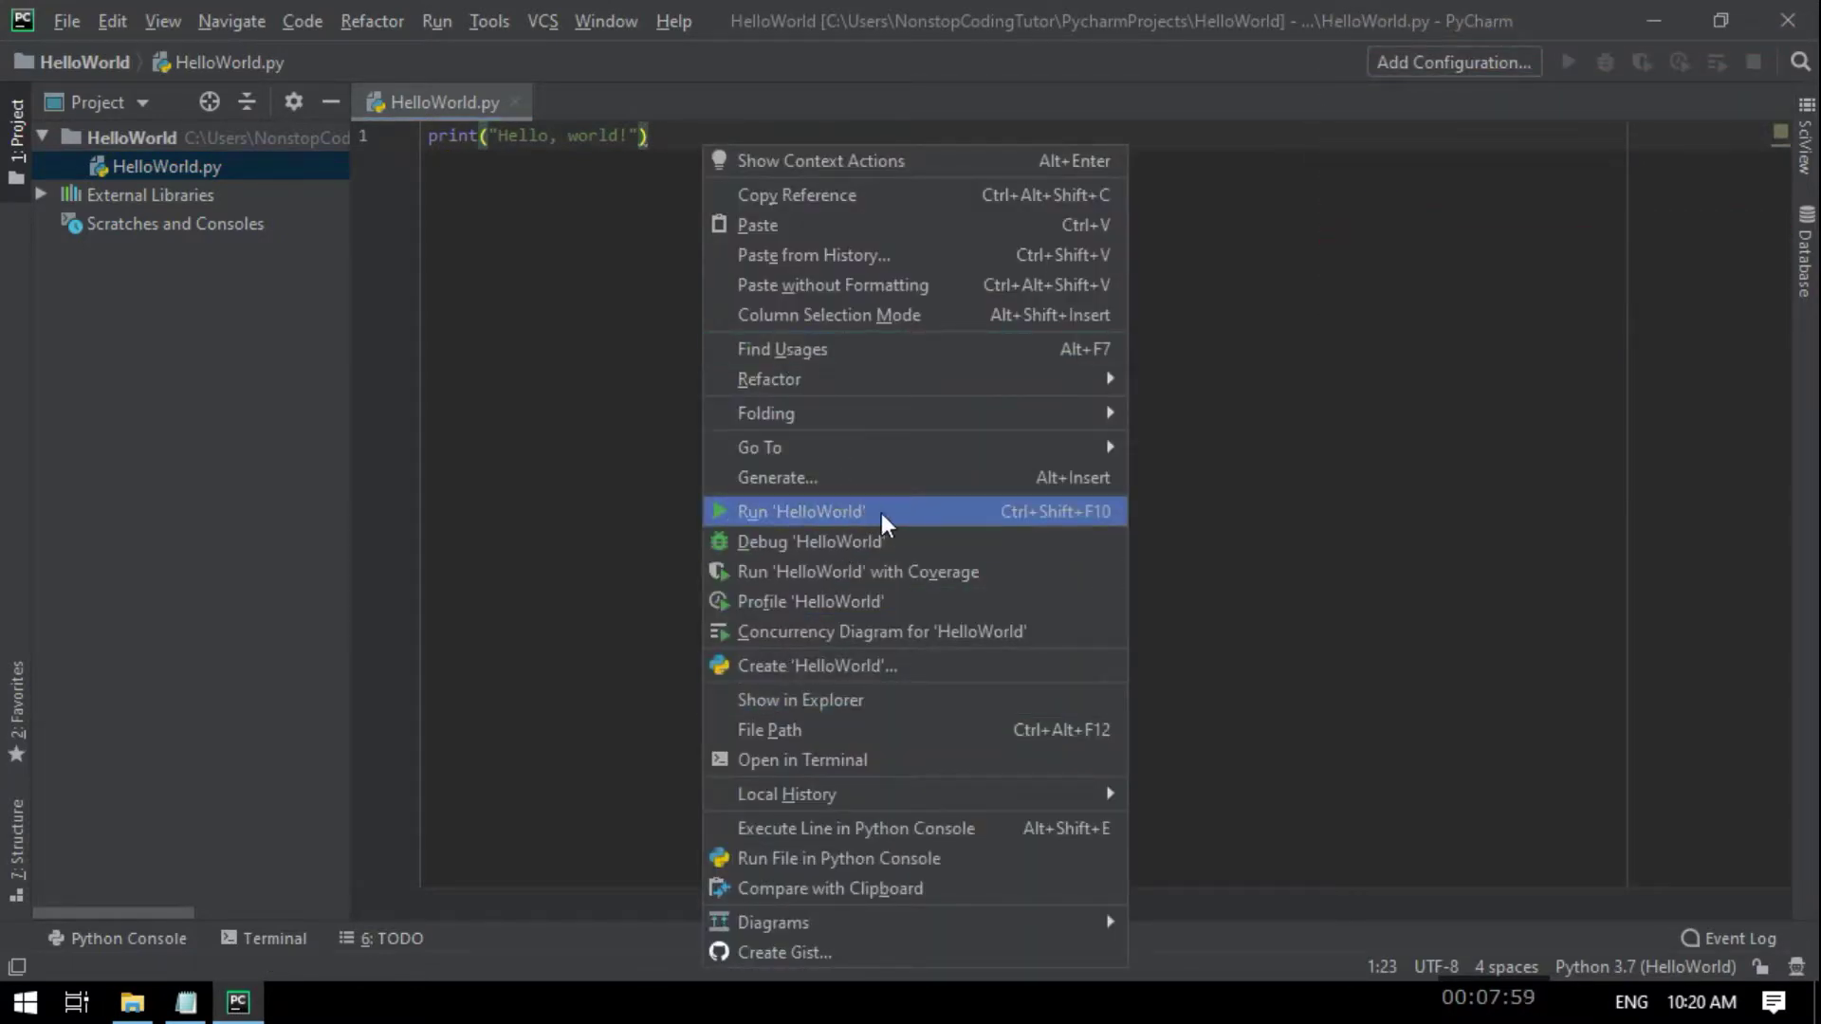
pyautogui.click(907, 511)
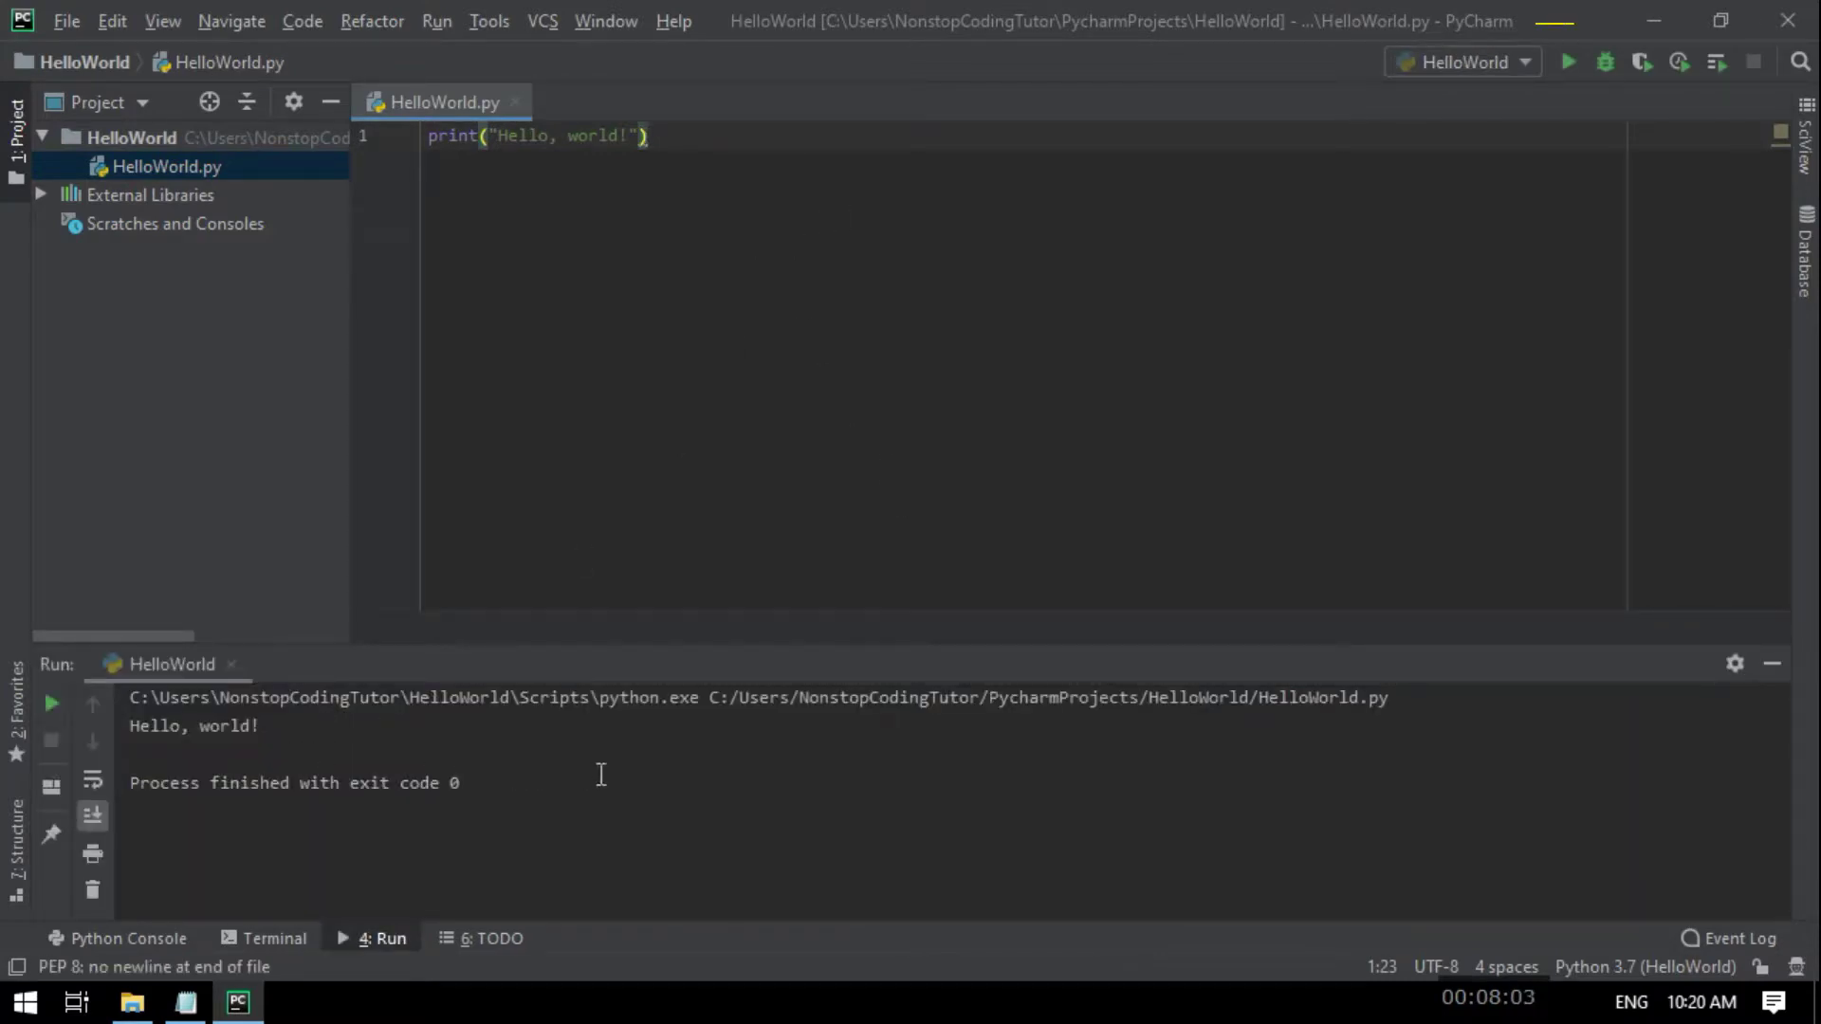
# Examine the HelloWorld run output, highlighting the interpreter and script paths, the printed text and the process exit line.
pyautogui.moveTo(600, 775); pyautogui.dragTo(215, 663)
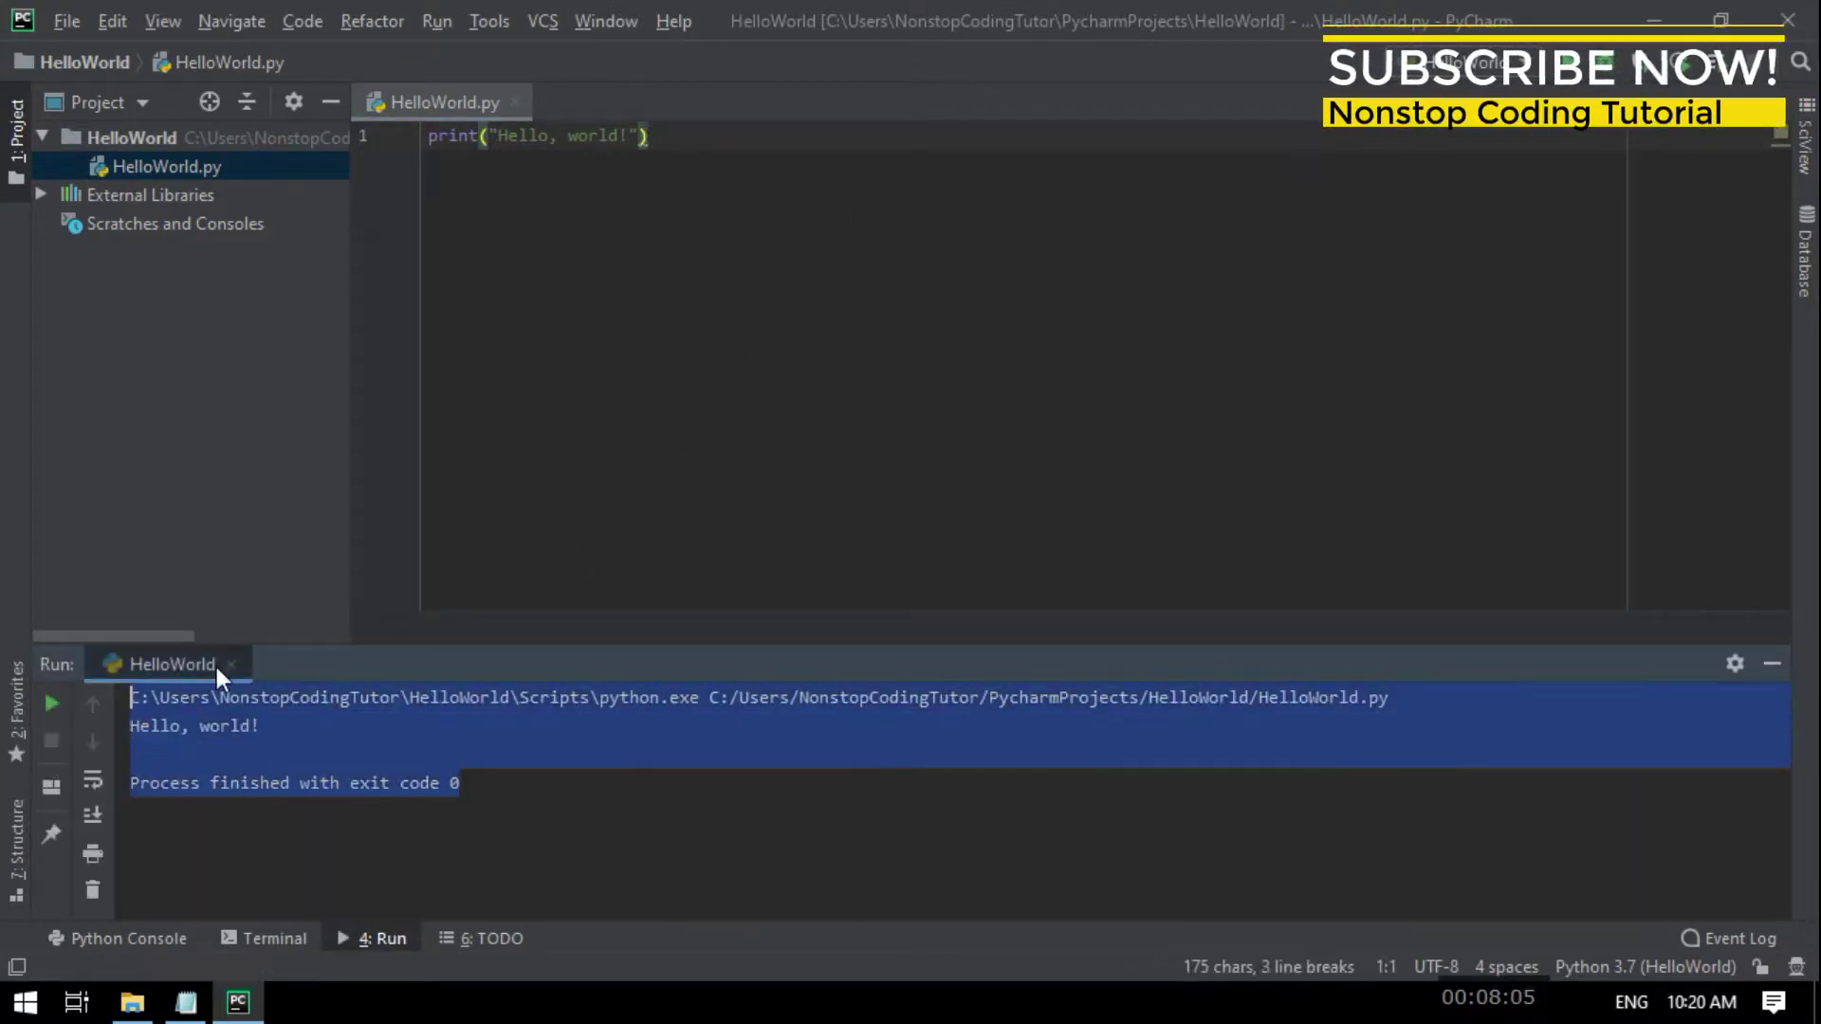
pyautogui.click(446, 802)
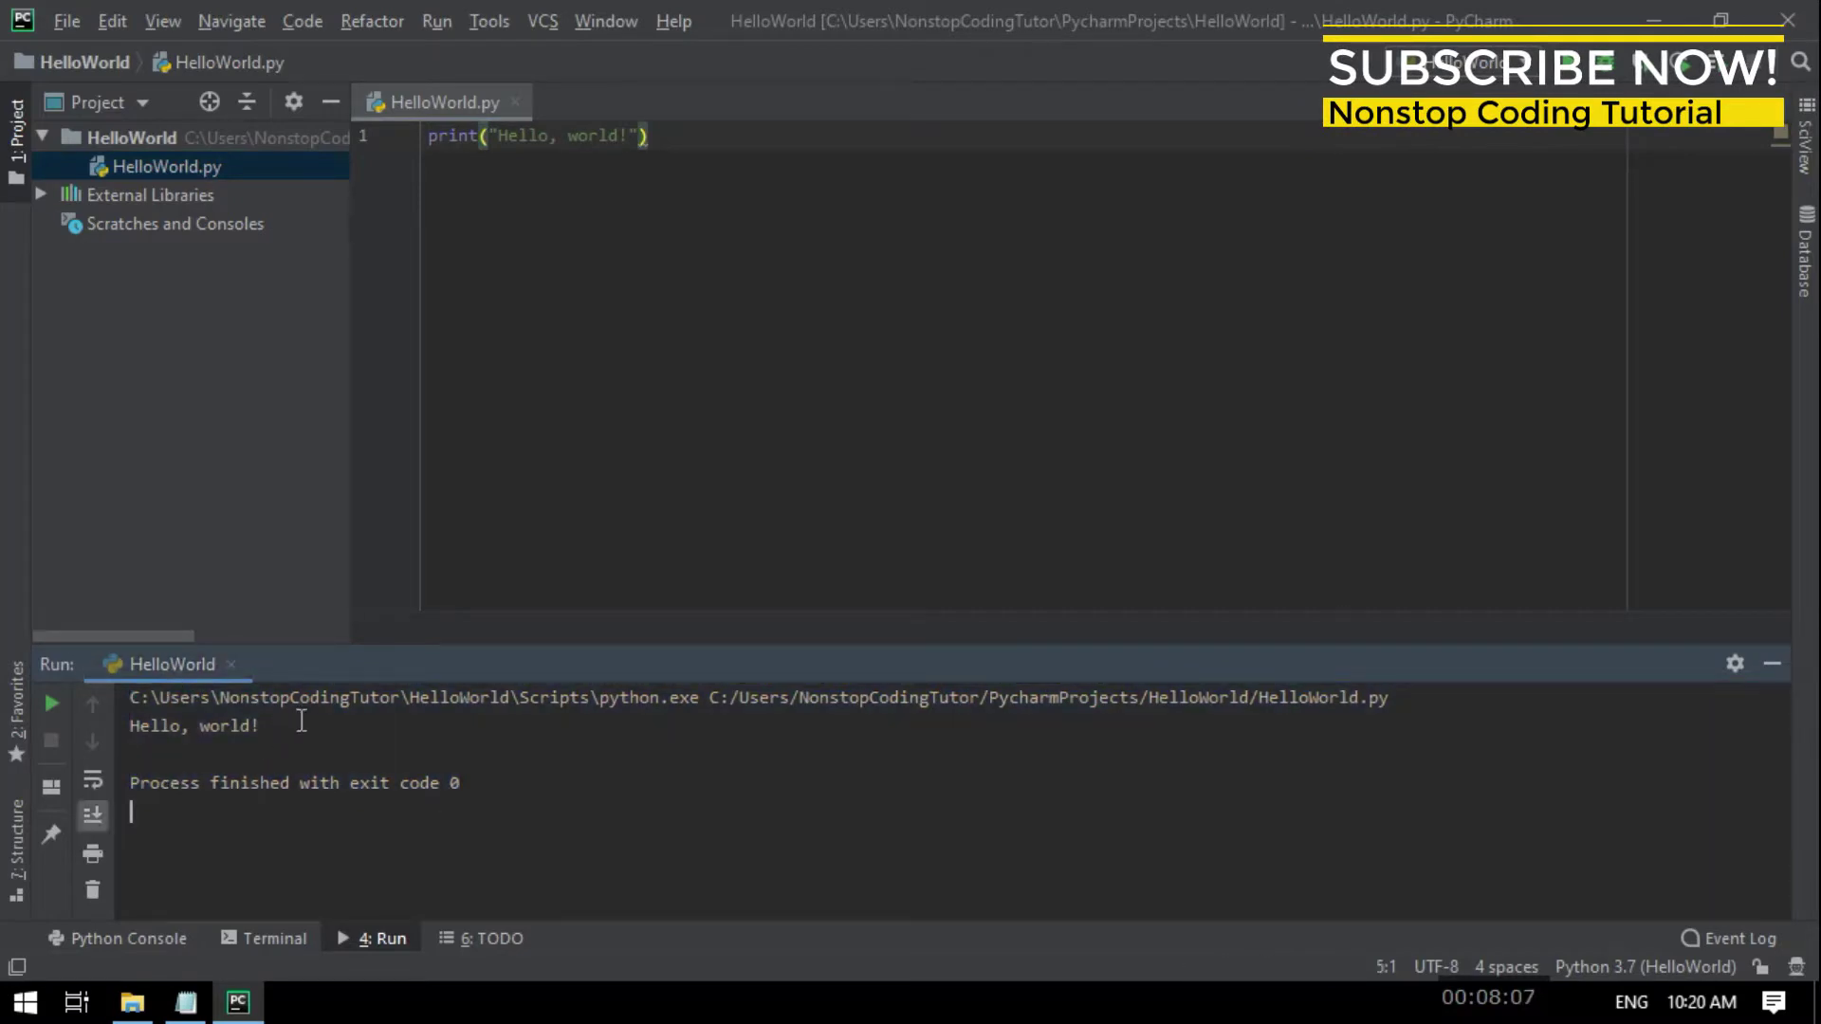
pyautogui.moveTo(262, 725); pyautogui.dragTo(125, 726)
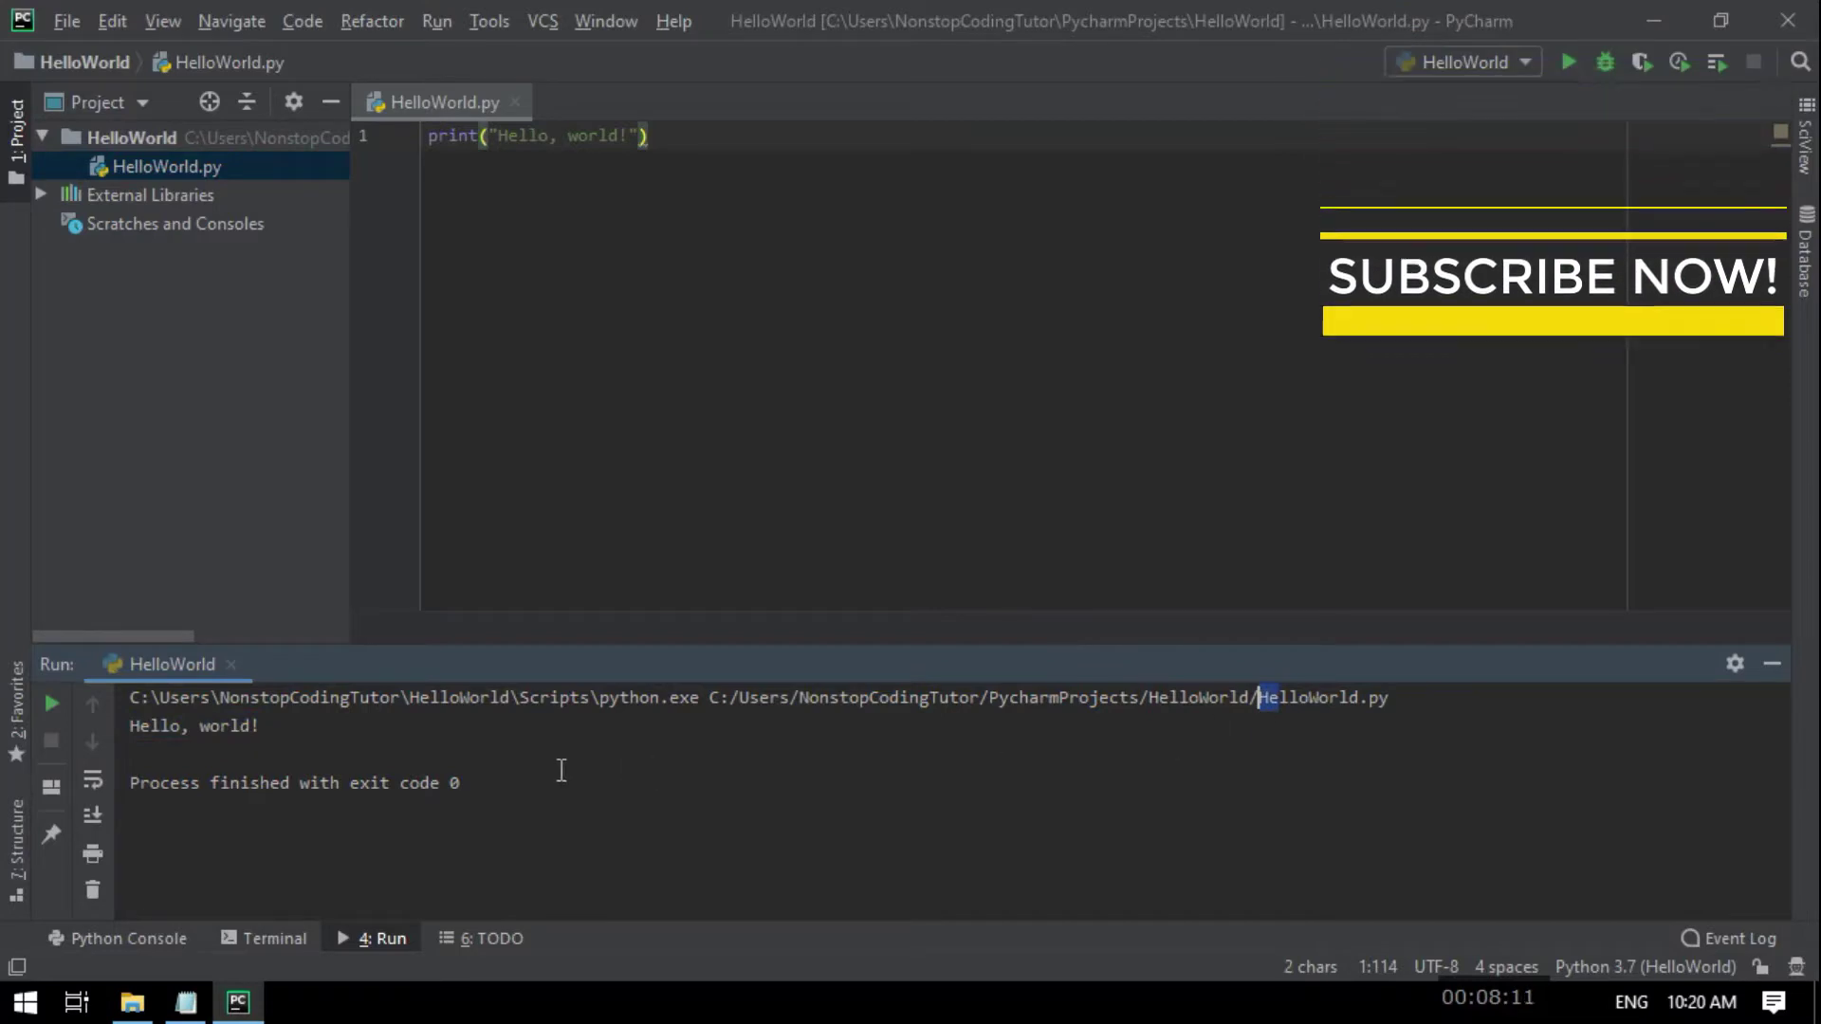
pyautogui.moveTo(531, 783); pyautogui.dragTo(131, 754)
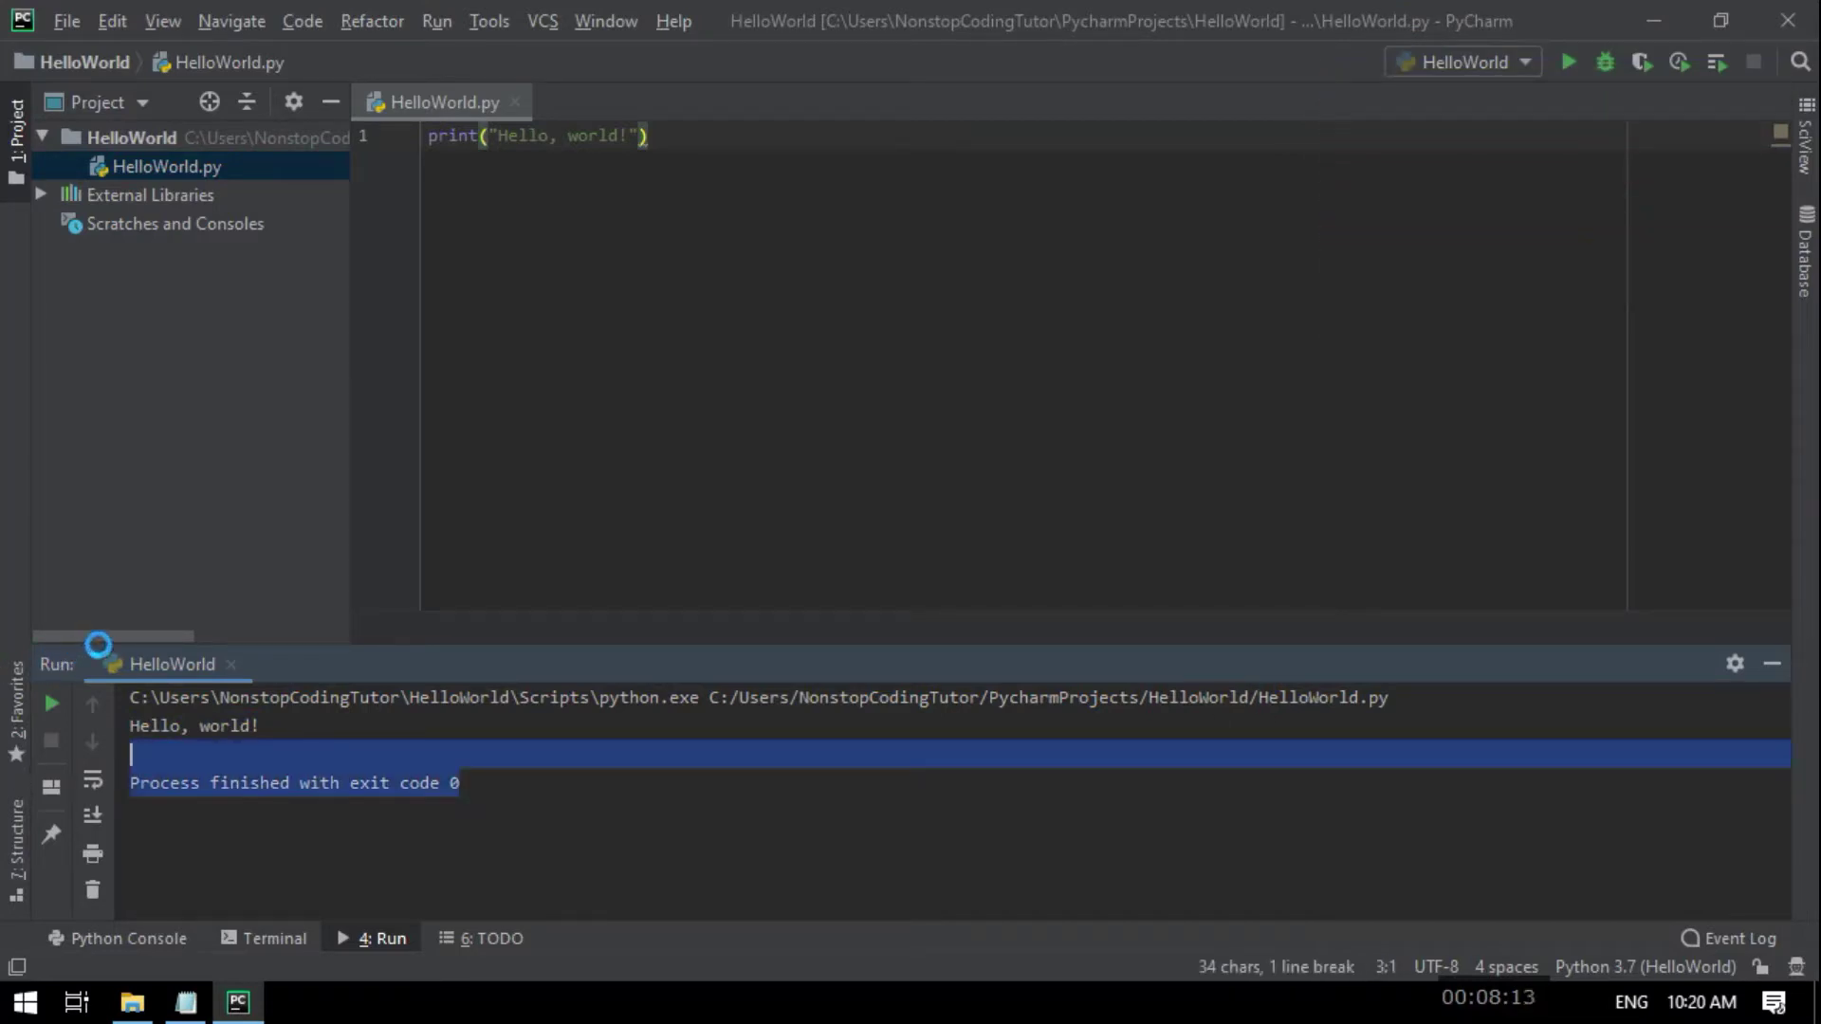
pyautogui.click(498, 827)
pyautogui.moveTo(608, 815); pyautogui.dragTo(159, 698)
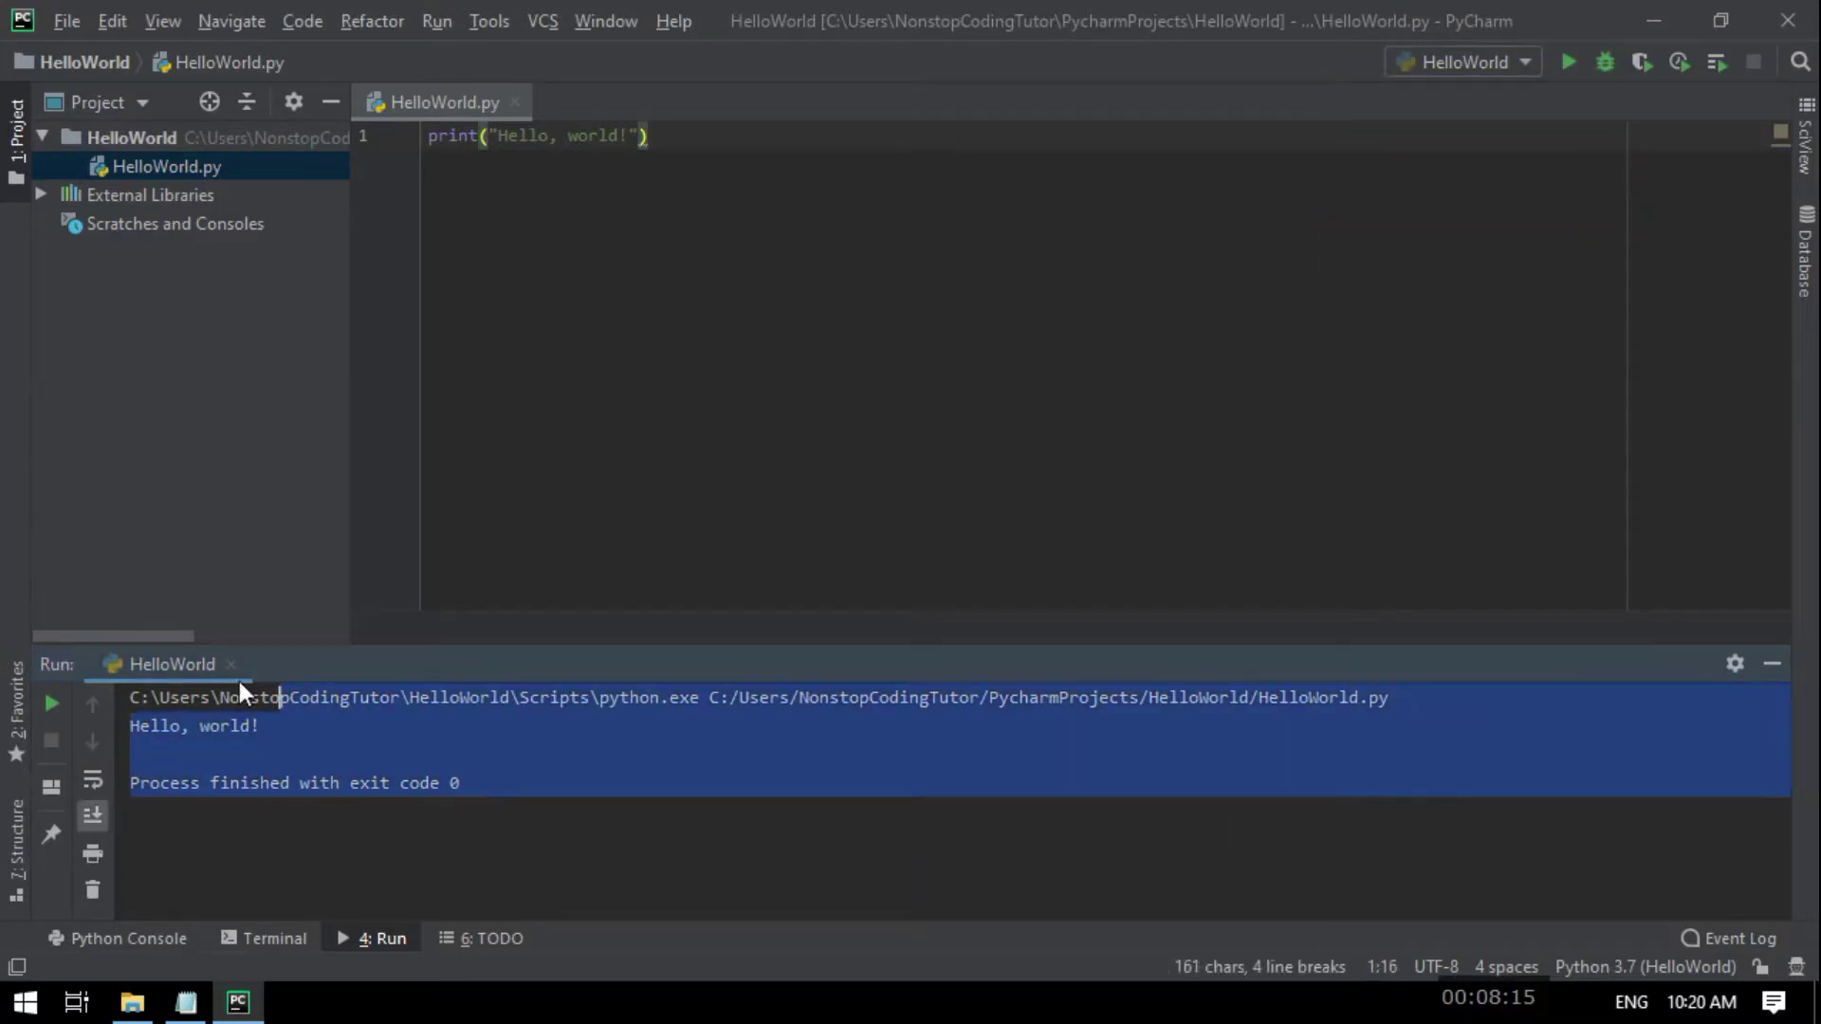
pyautogui.moveTo(459, 784); pyautogui.dragTo(290, 643)
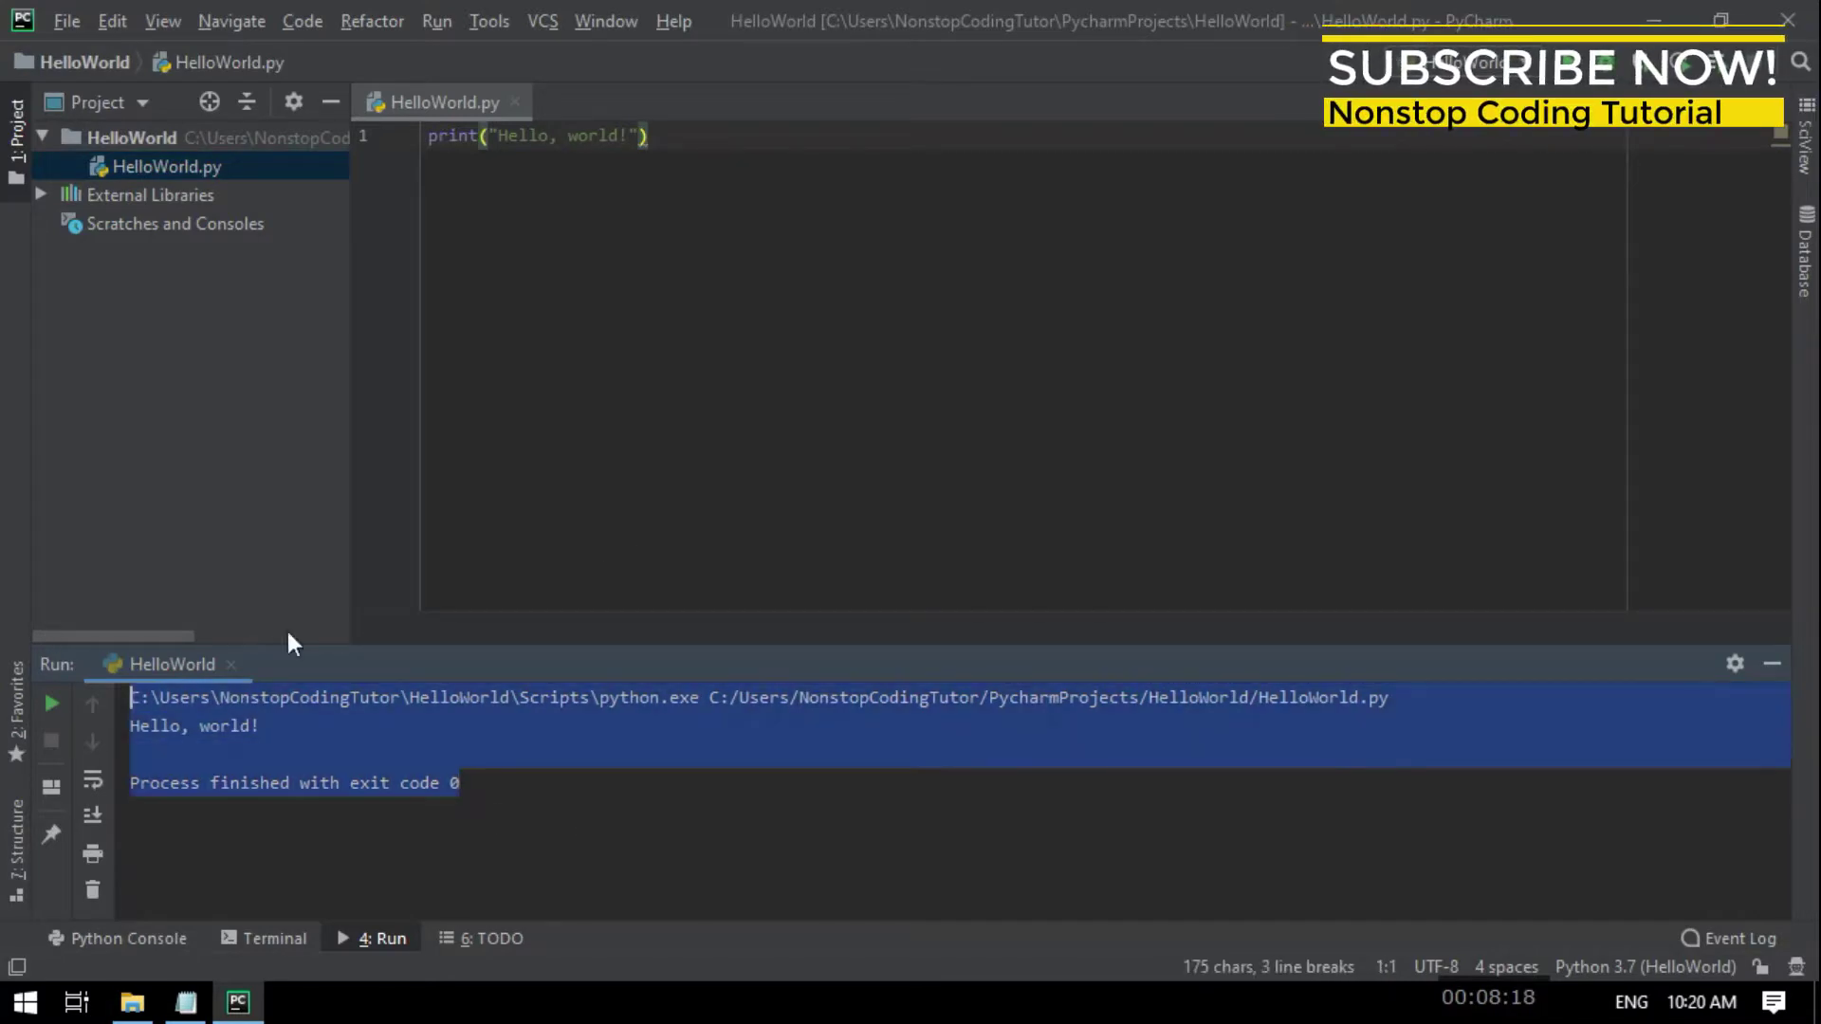
pyautogui.click(525, 812)
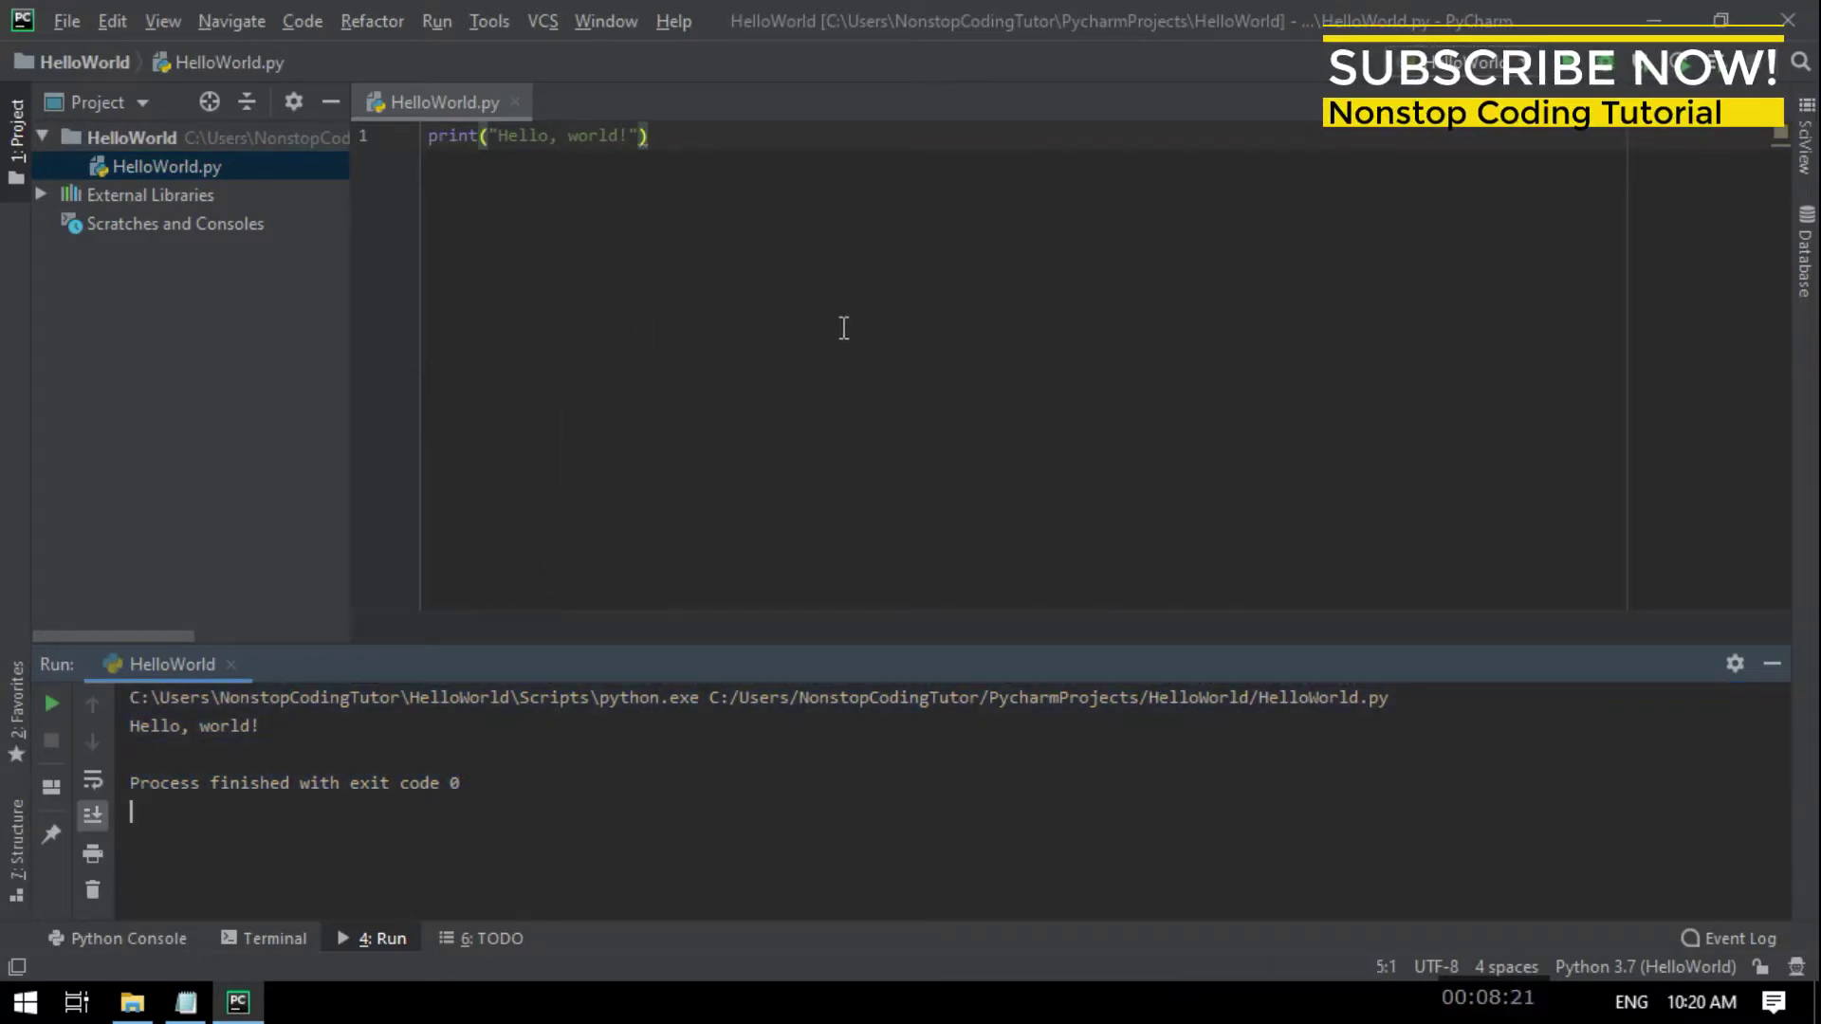
pyautogui.moveTo(439, 837); pyautogui.dragTo(122, 567)
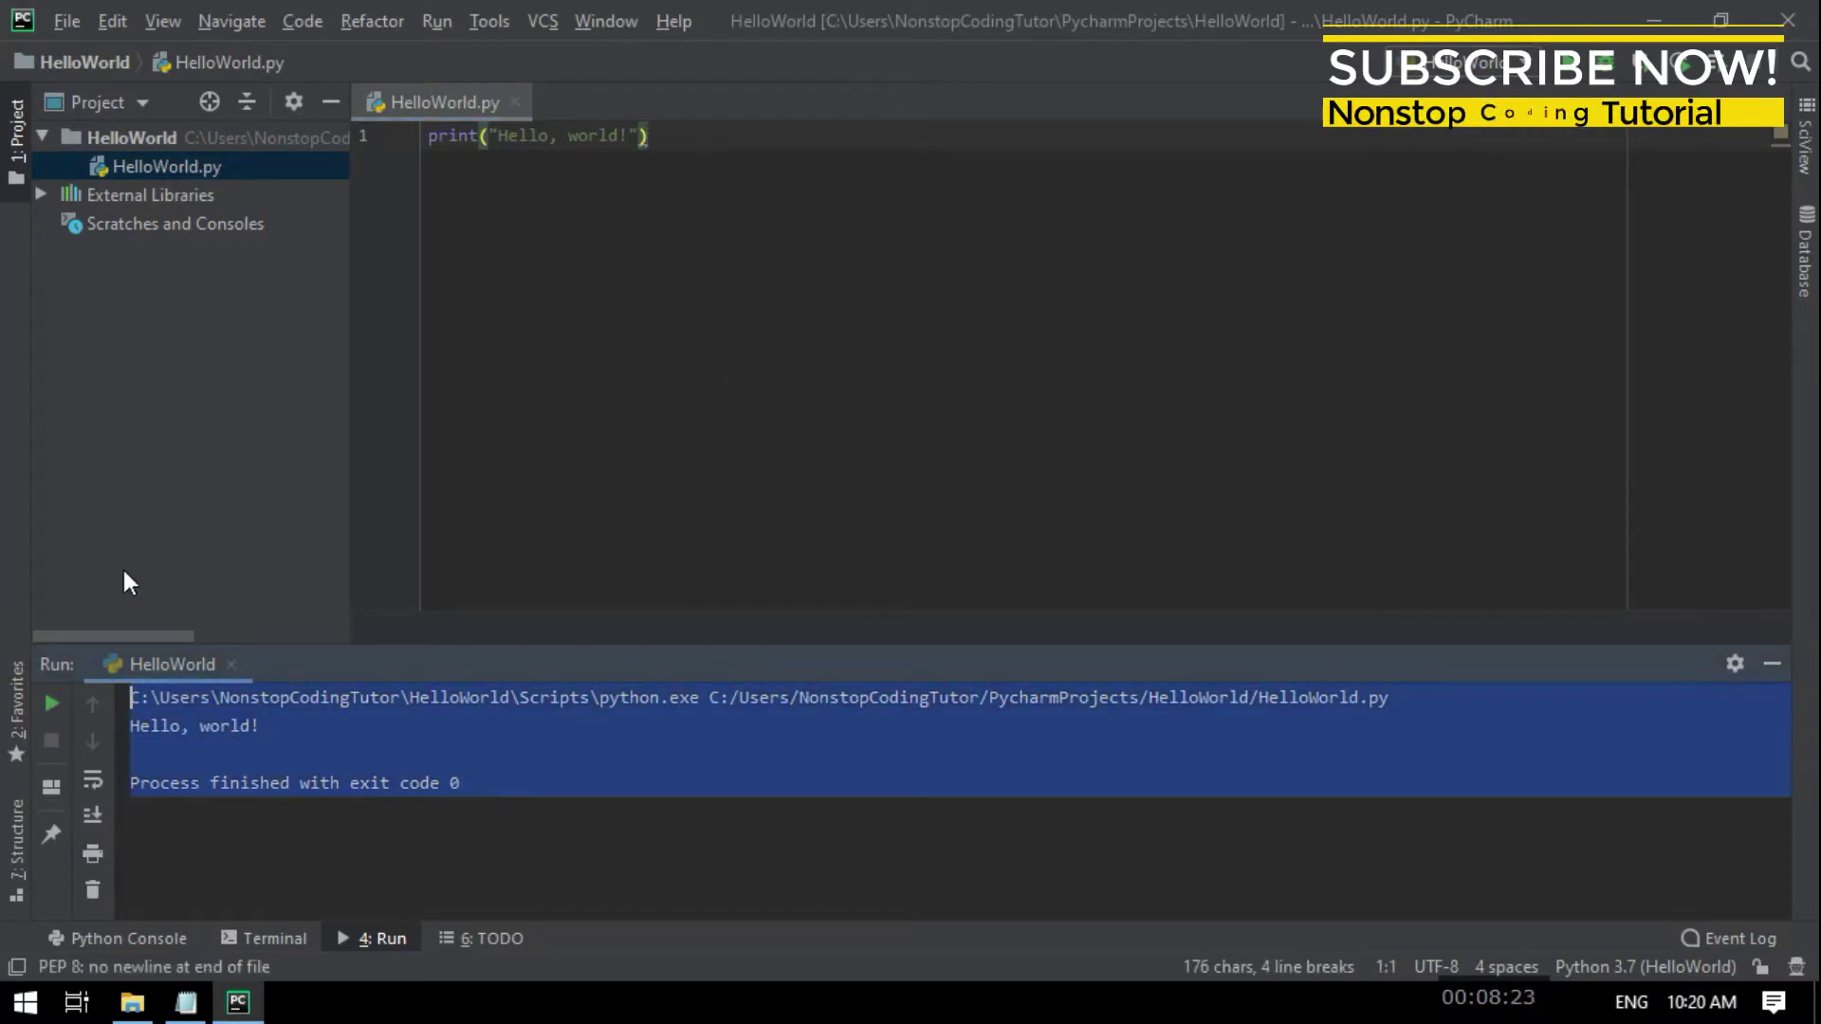
pyautogui.click(1078, 151)
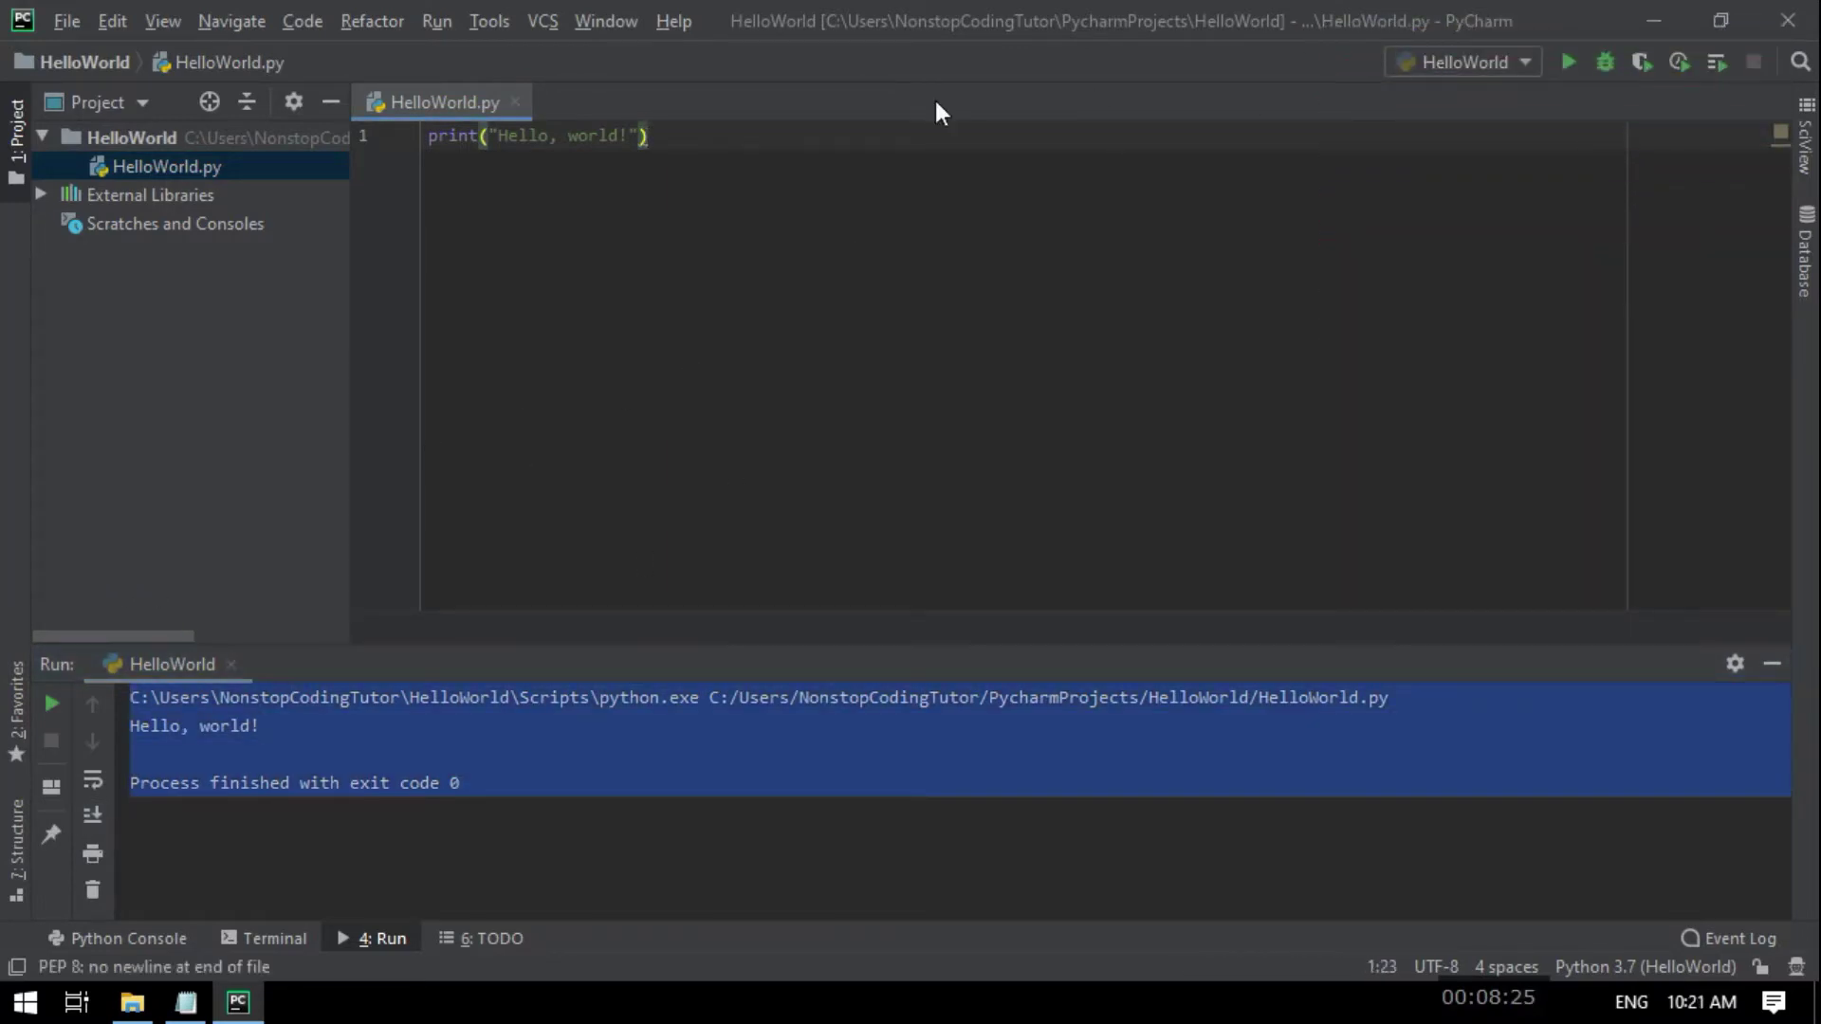
pyautogui.click(661, 783)
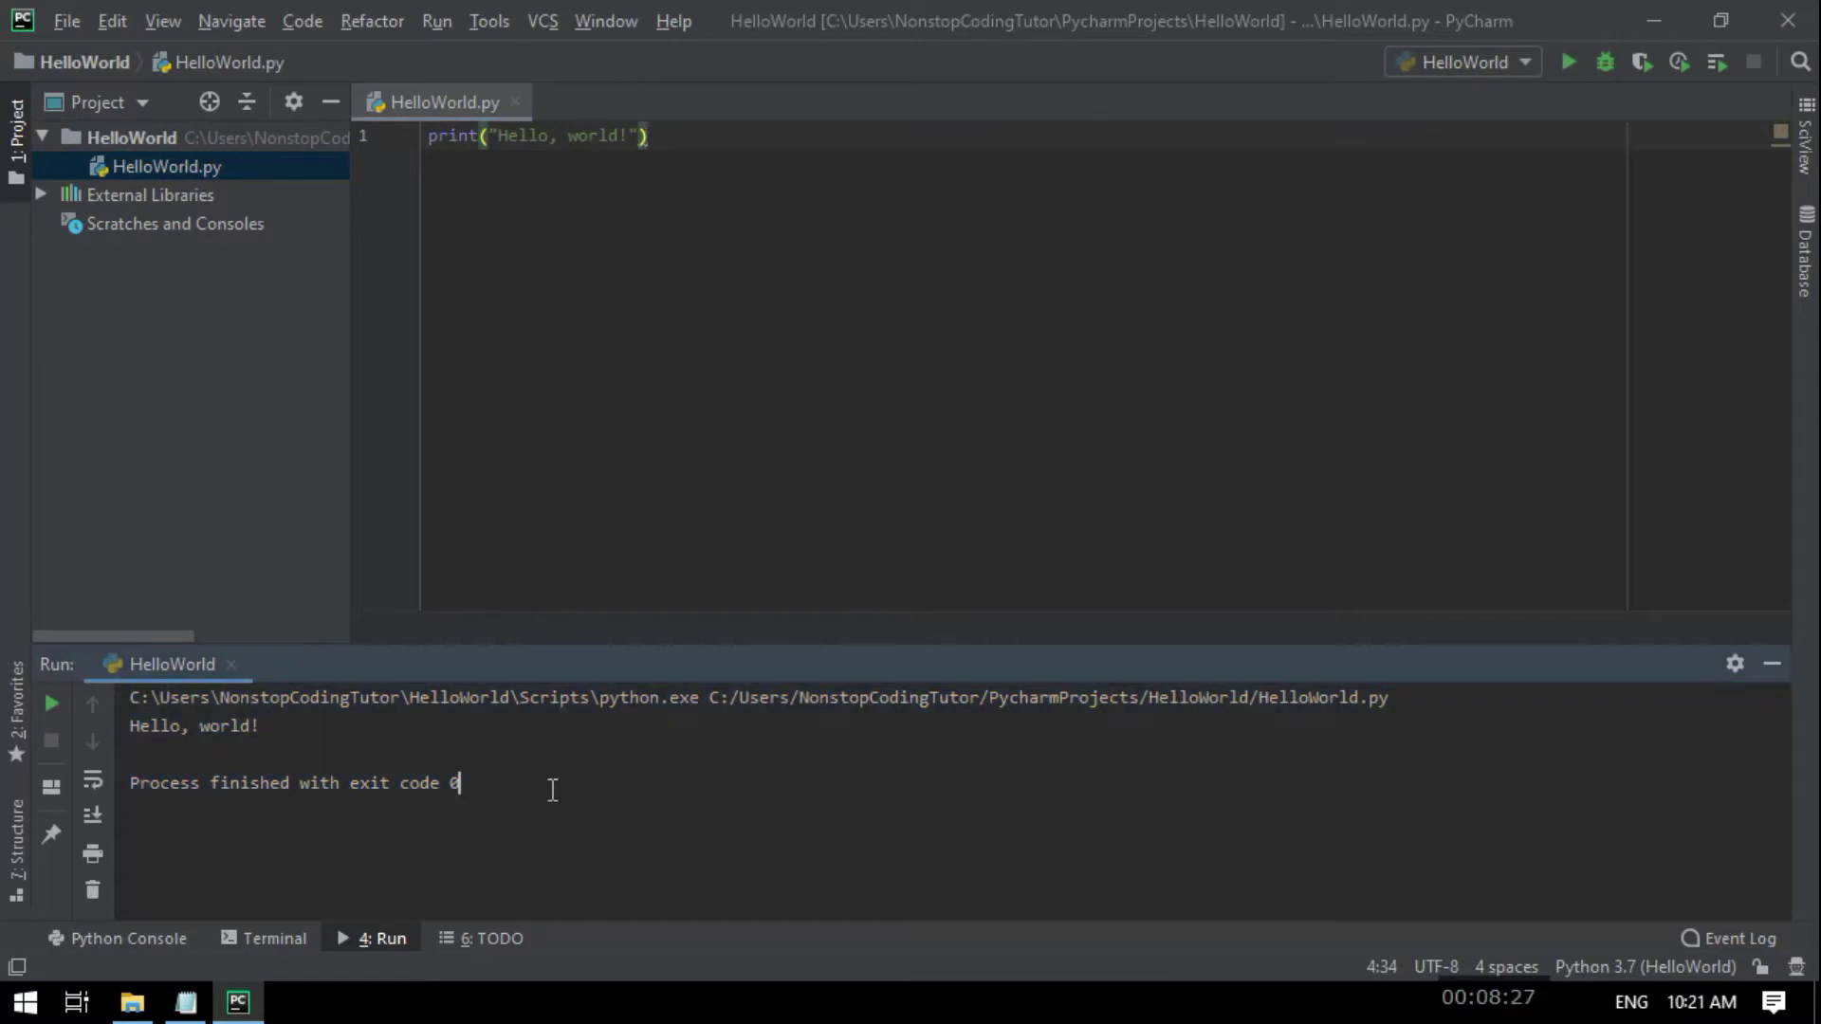
pyautogui.moveTo(597, 808); pyautogui.dragTo(694, 323)
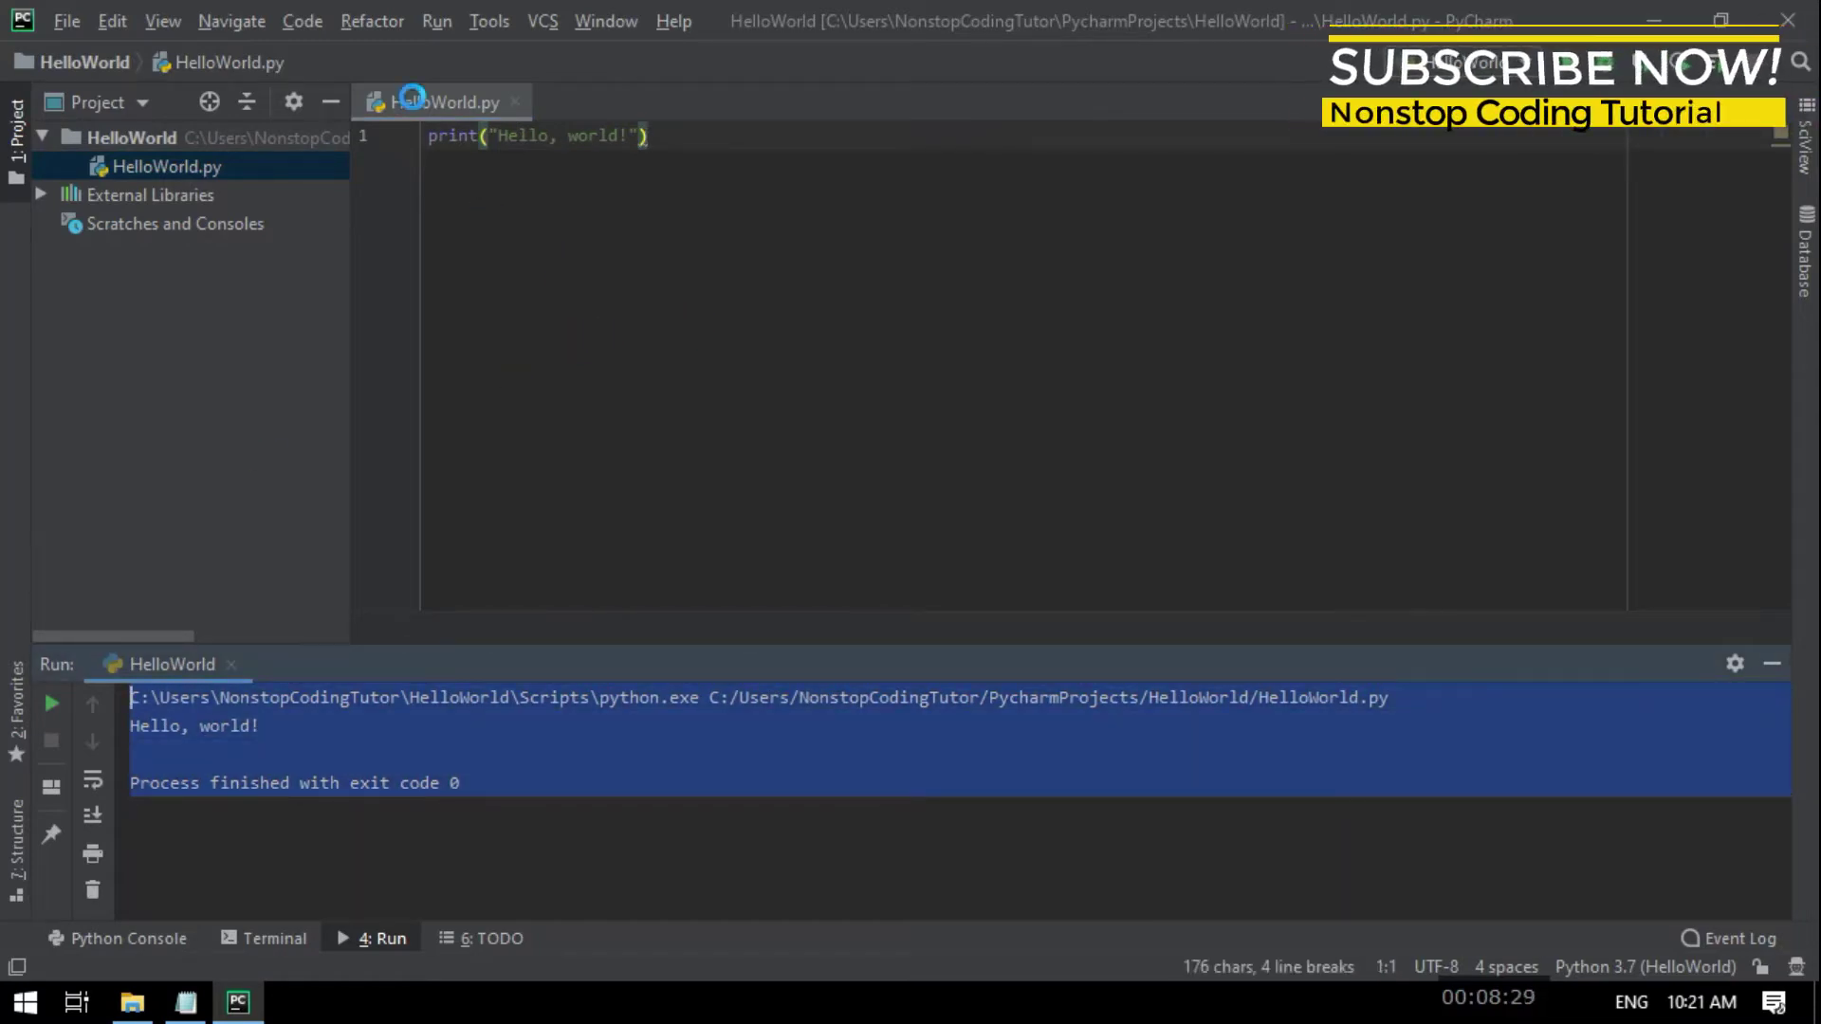